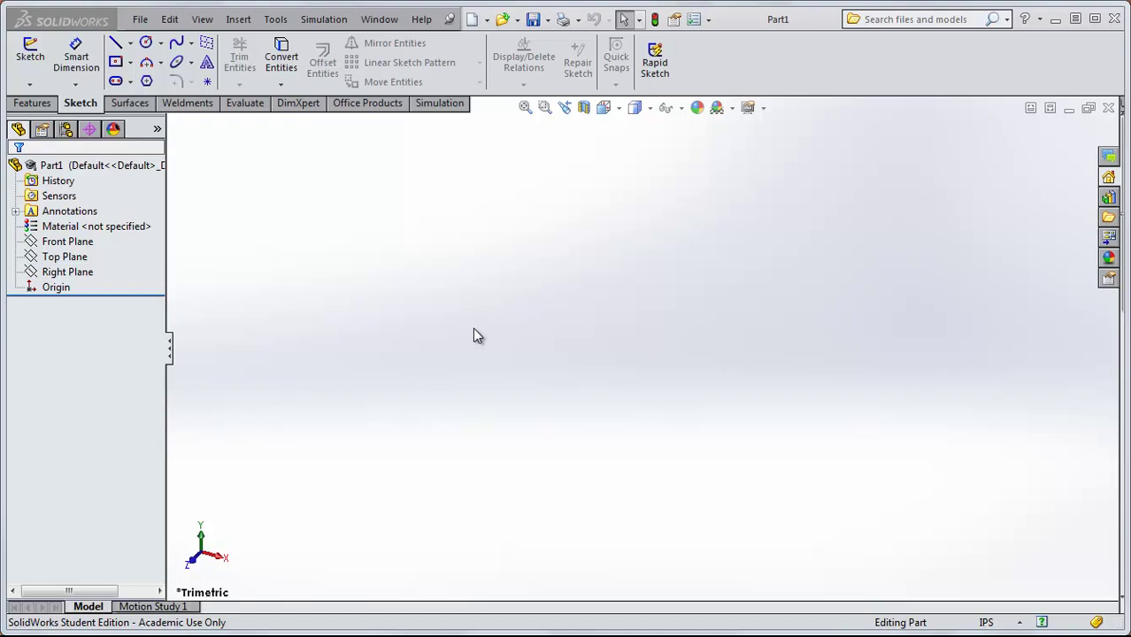
# Step: Sketch a center rectangle about 2.32 in wide on the Right Plane, centered on the origin
pyautogui.click(71, 275)
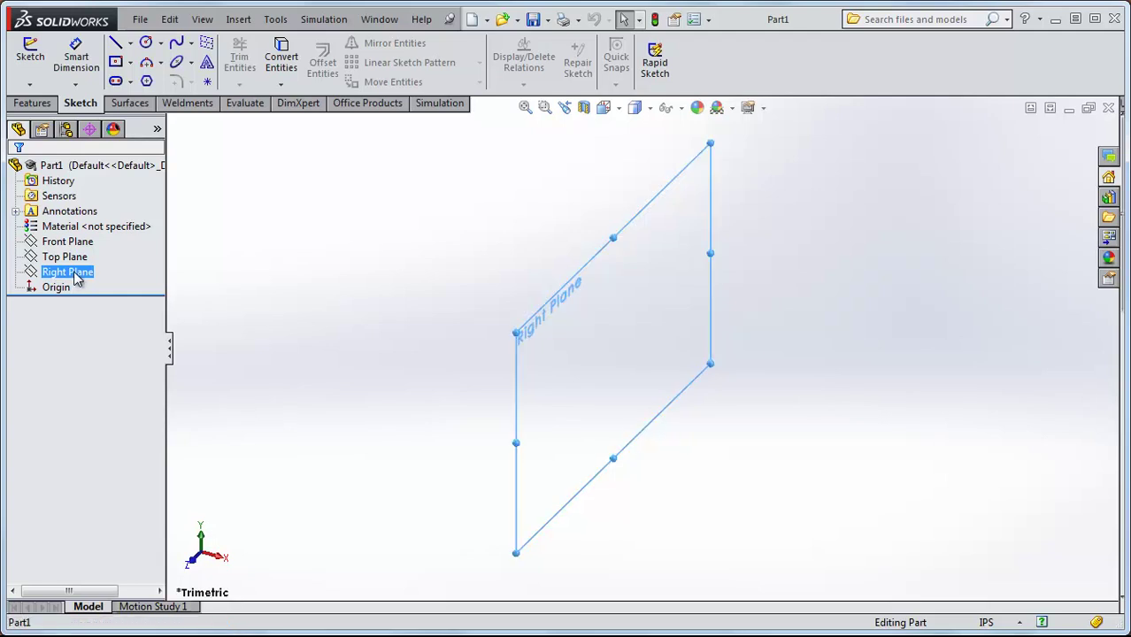
pyautogui.rightClick(77, 276)
pyautogui.click(86, 248)
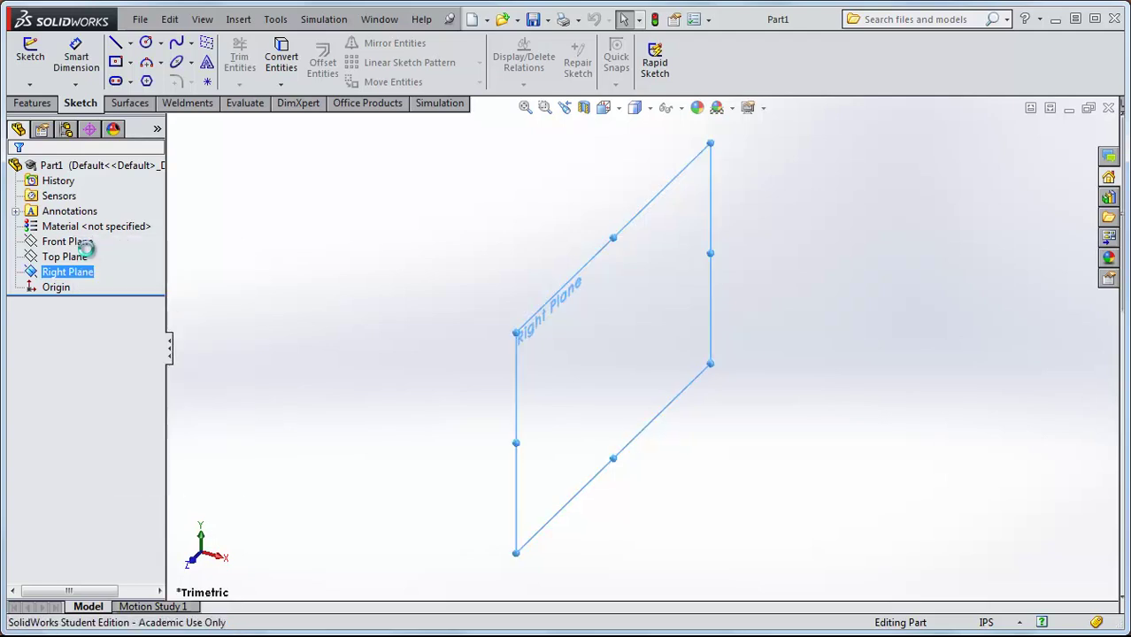
pyautogui.click(130, 62)
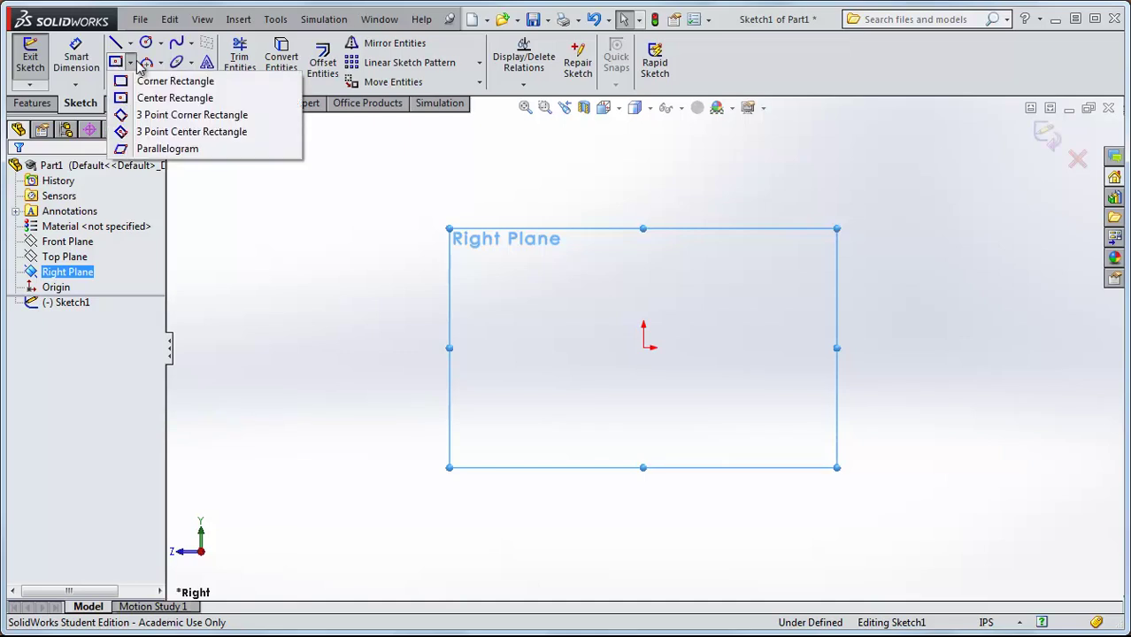
pyautogui.click(121, 99)
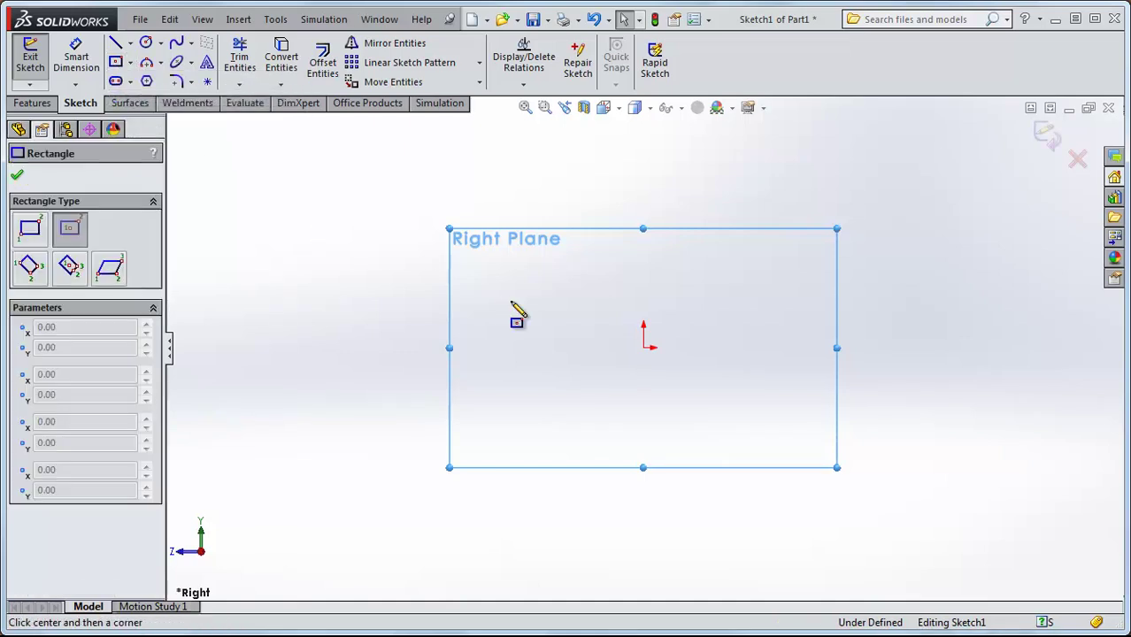
pyautogui.click(643, 347)
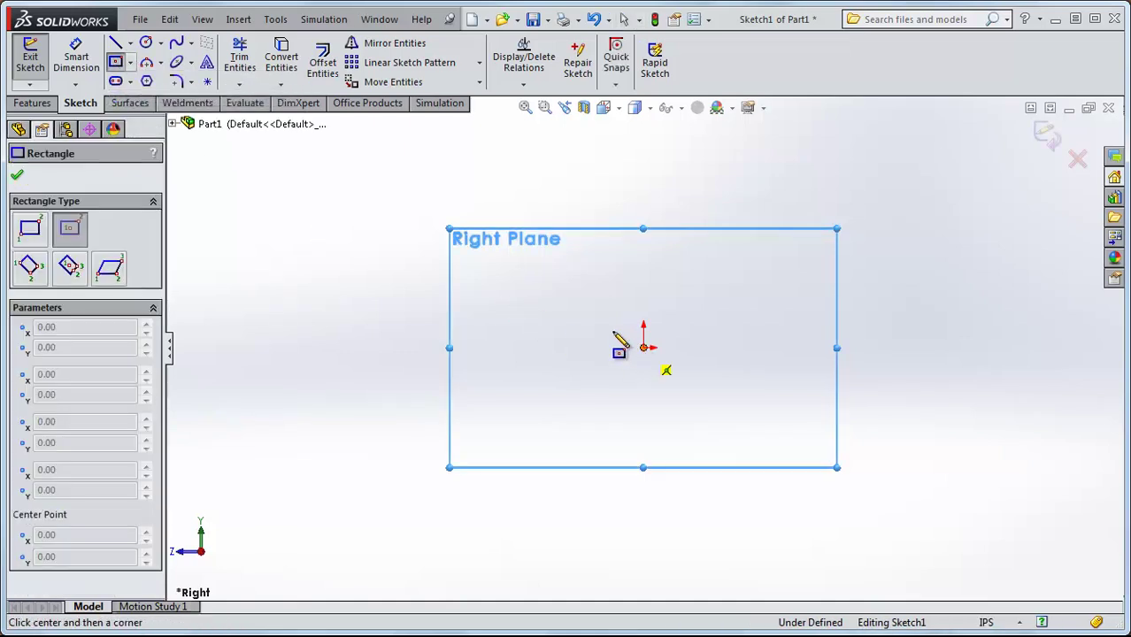
pyautogui.click(579, 284)
# Step: Dimension the rectangle's width and height to 1 in each
pyautogui.click(76, 58)
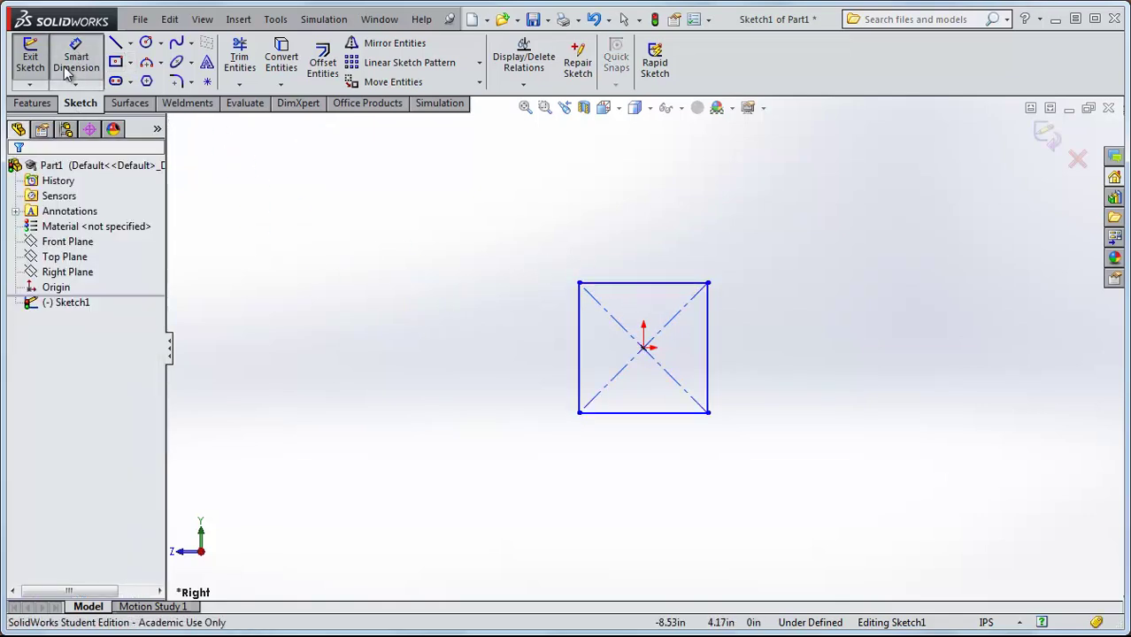
pyautogui.click(637, 295)
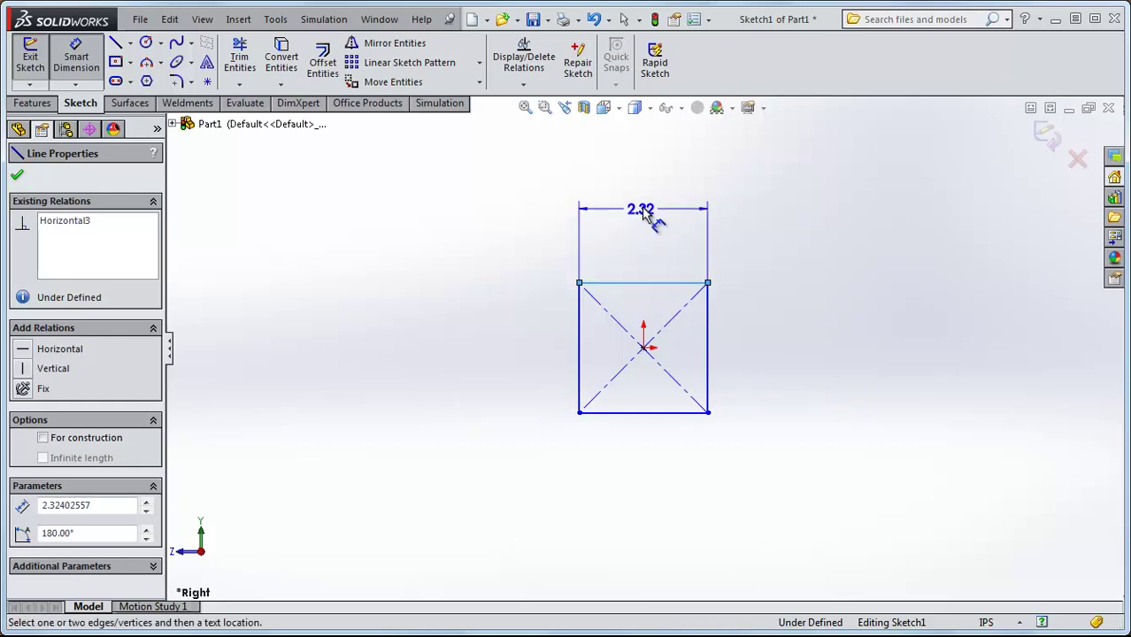
pyautogui.click(644, 212)
pyautogui.write('1')
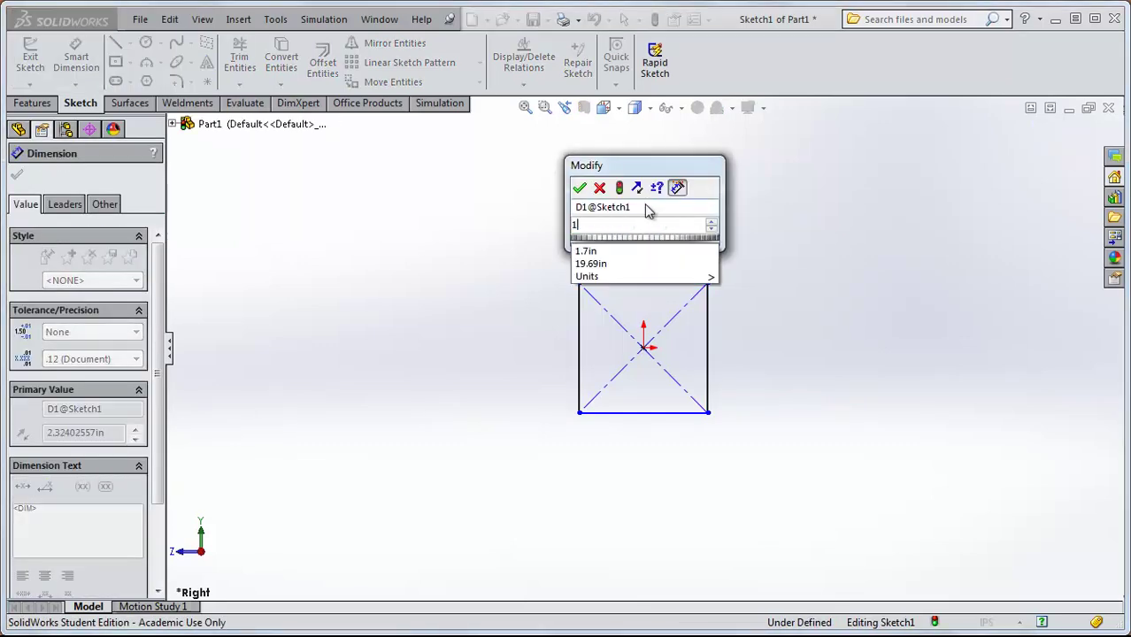
pyautogui.press('Return')
pyautogui.click(712, 336)
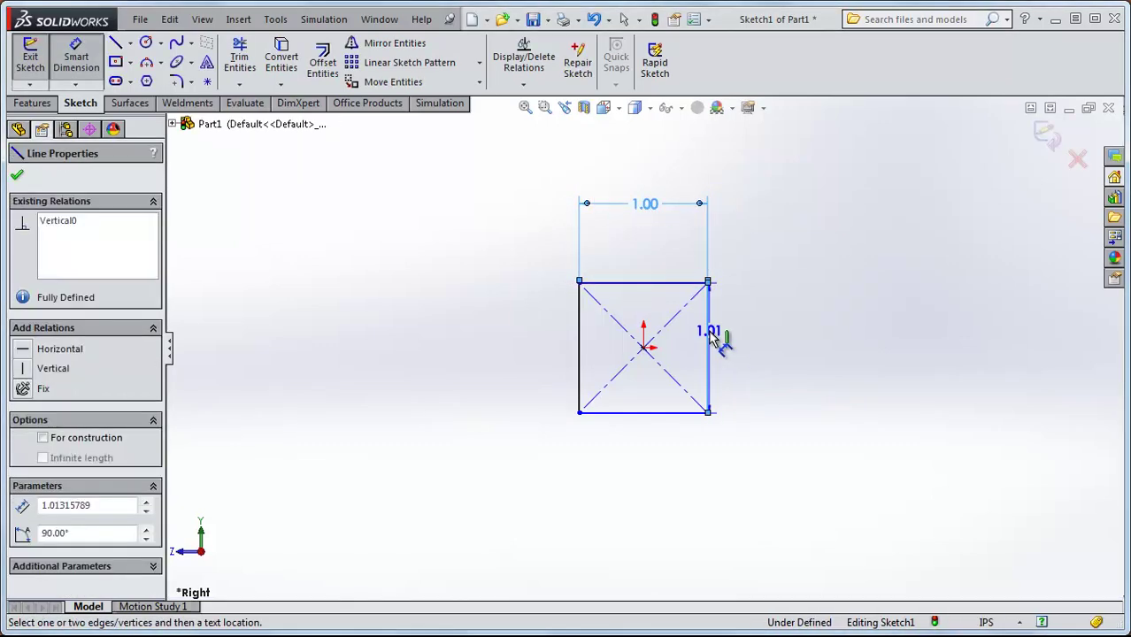
pyautogui.click(811, 347)
pyautogui.write('1')
pyautogui.press('Return')
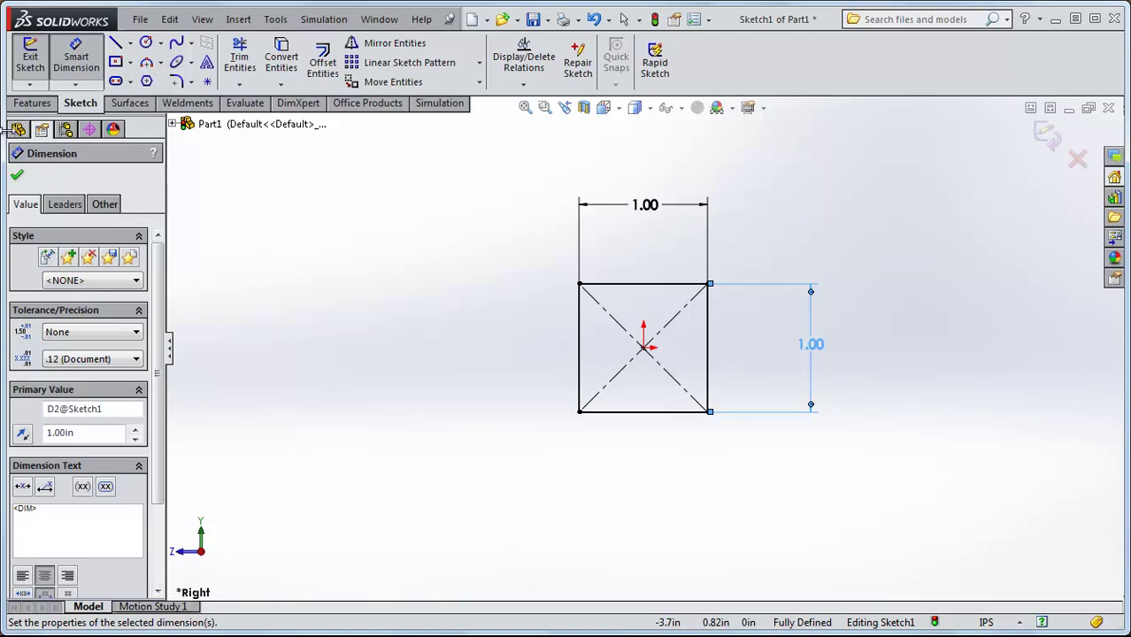
# Step: Extrude the square profile as a blind boss with a depth of 2 ft
pyautogui.click(27, 103)
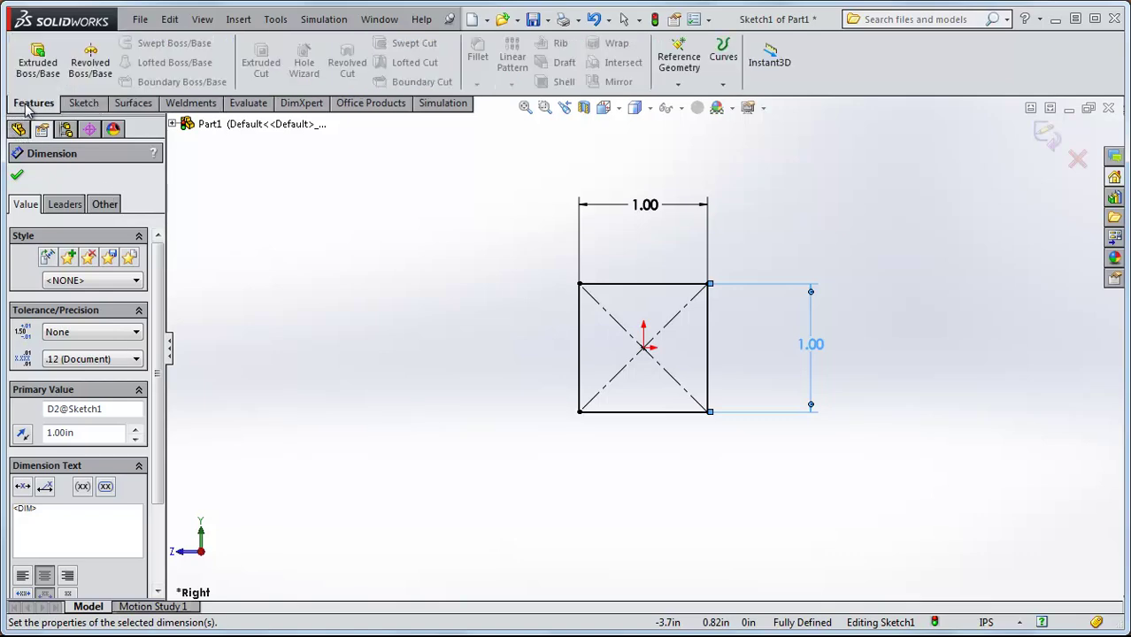
pyautogui.click(37, 58)
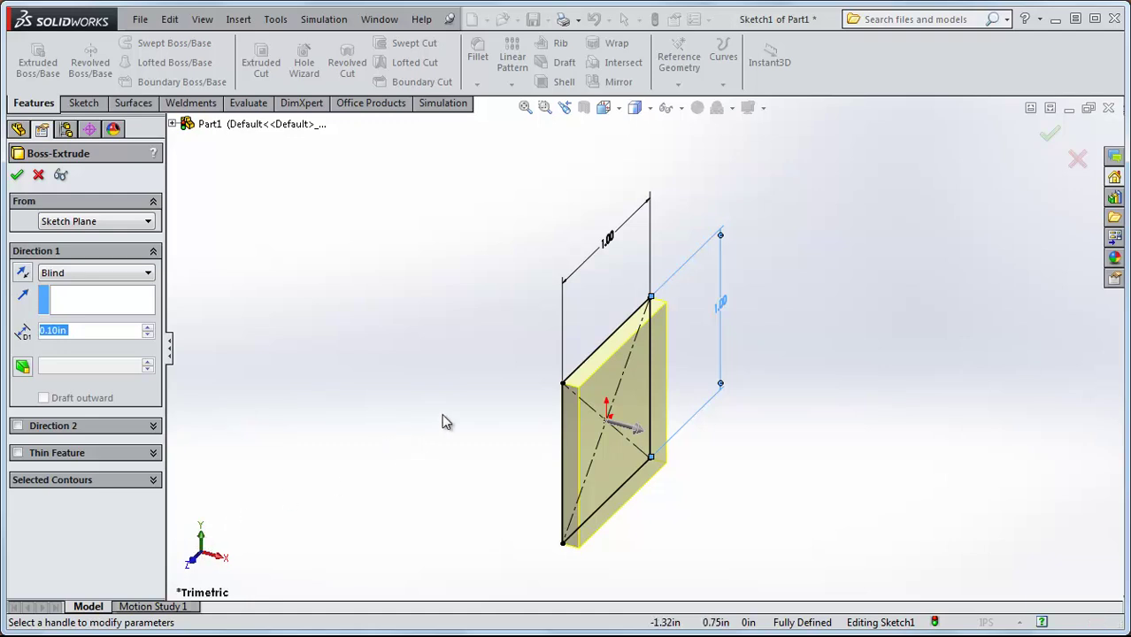
pyautogui.click(637, 430)
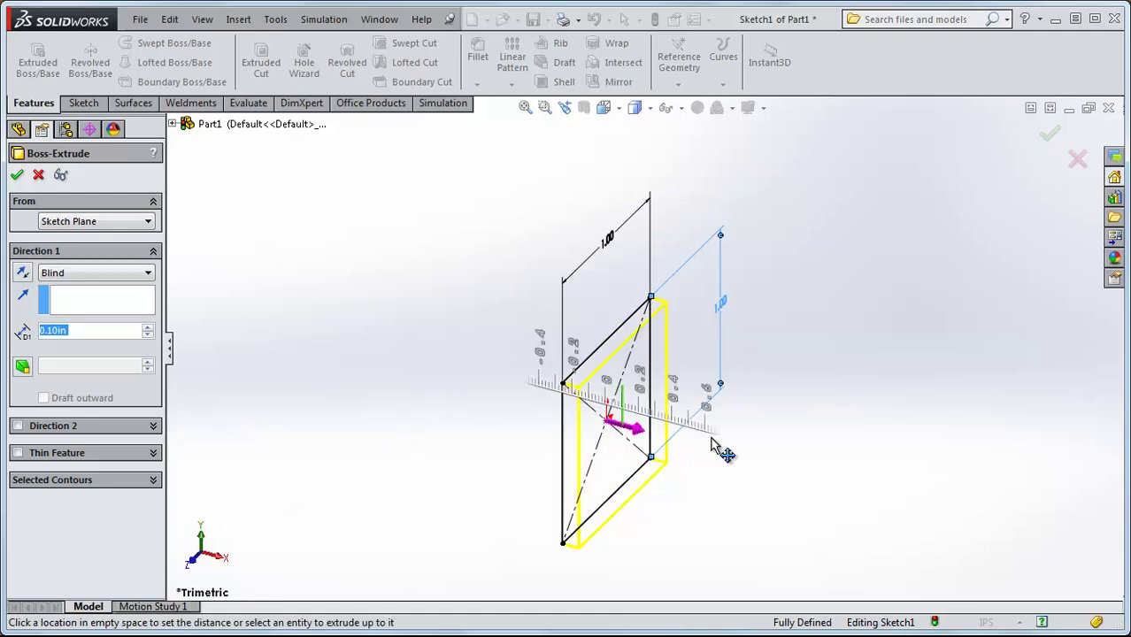
pyautogui.click(878, 469)
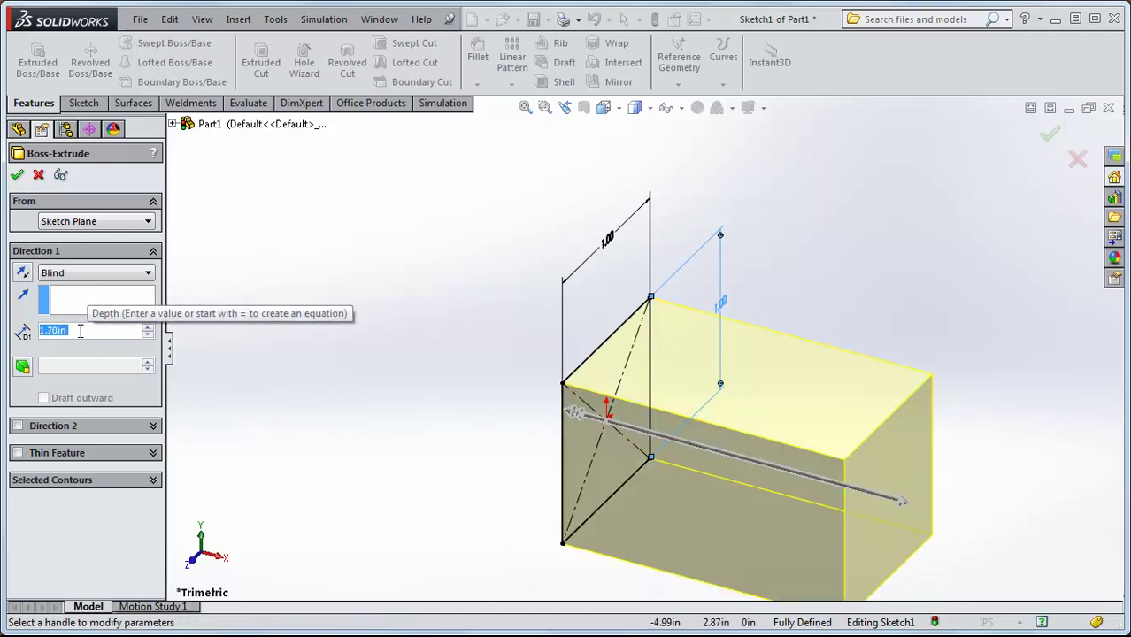
pyautogui.write('2')
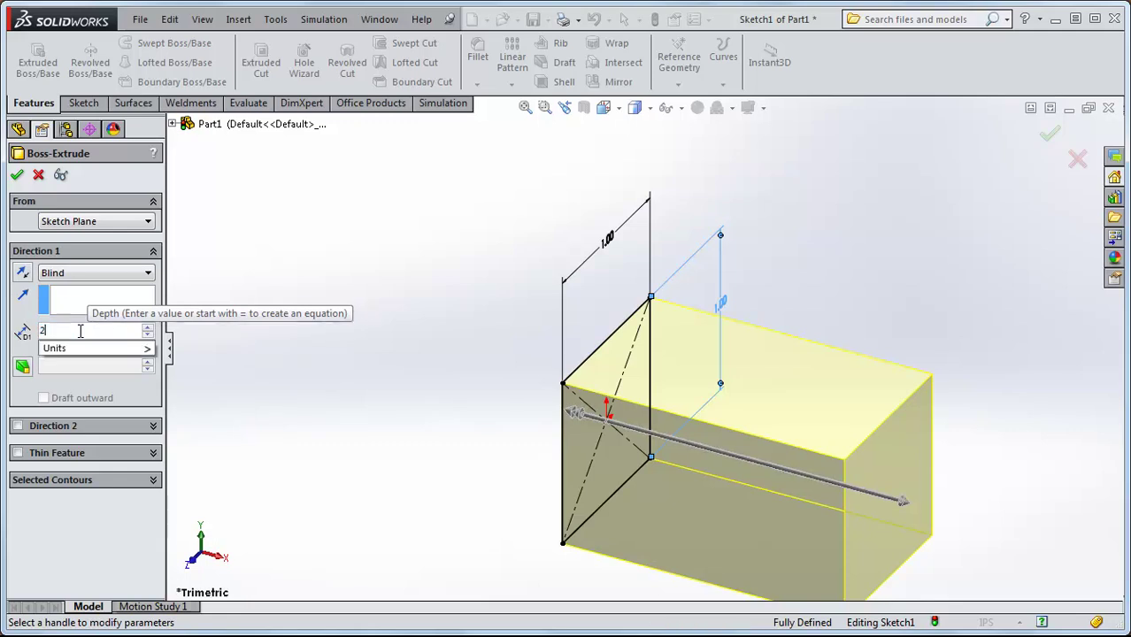
pyautogui.write('4')
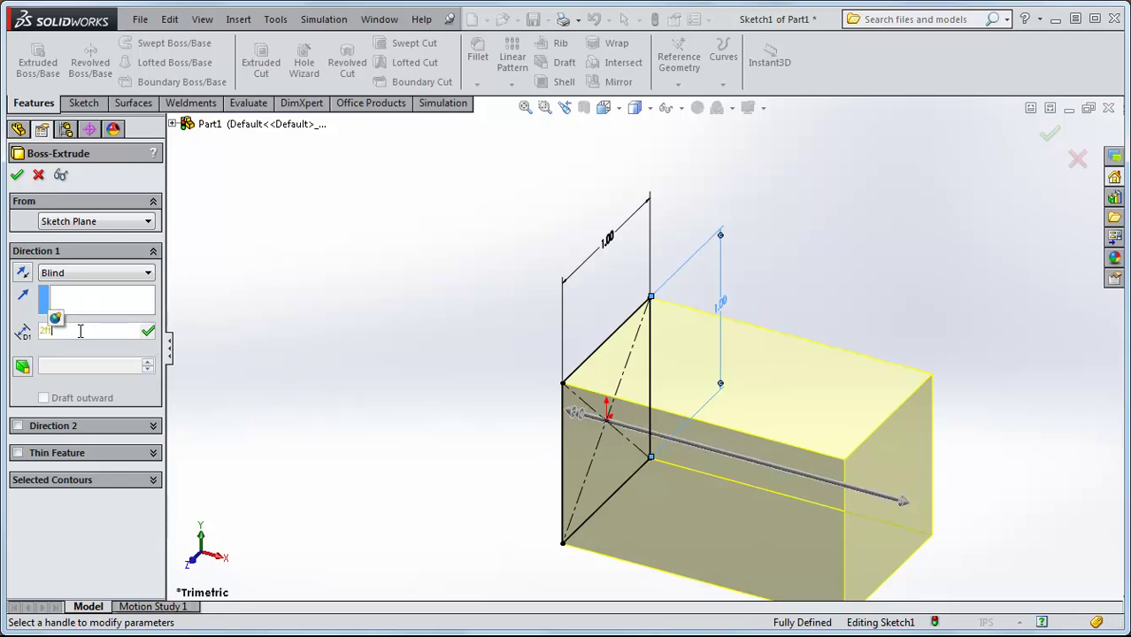
pyautogui.click(16, 175)
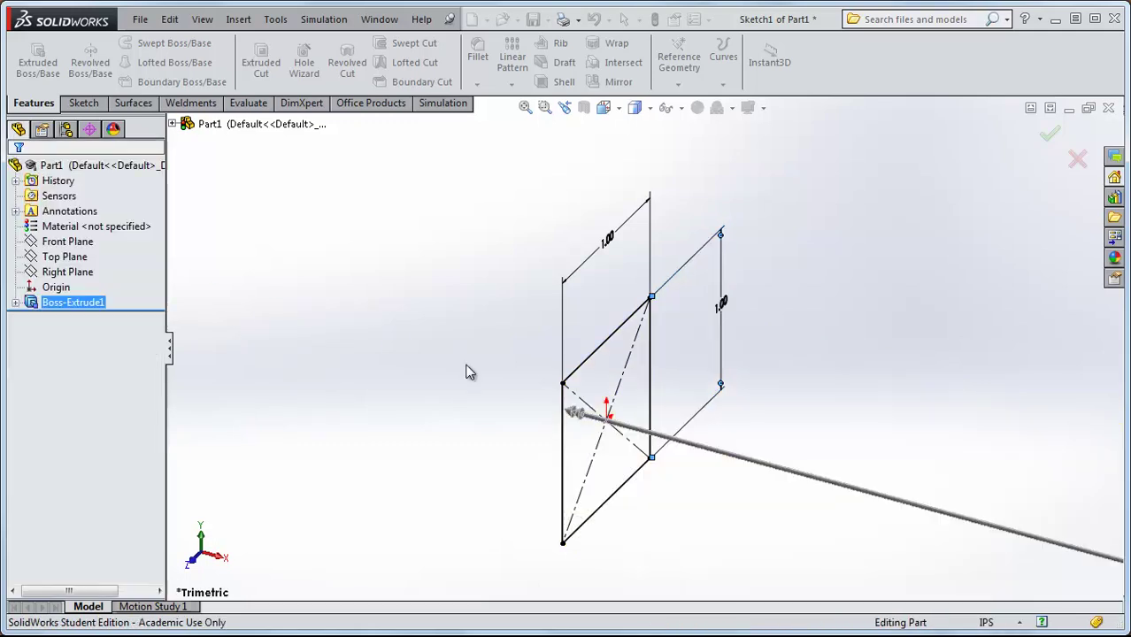
# Step: Examine the whole bar in front, back, left, isometric and top views, plus angled views chosen with the view selector
pyautogui.press('f')
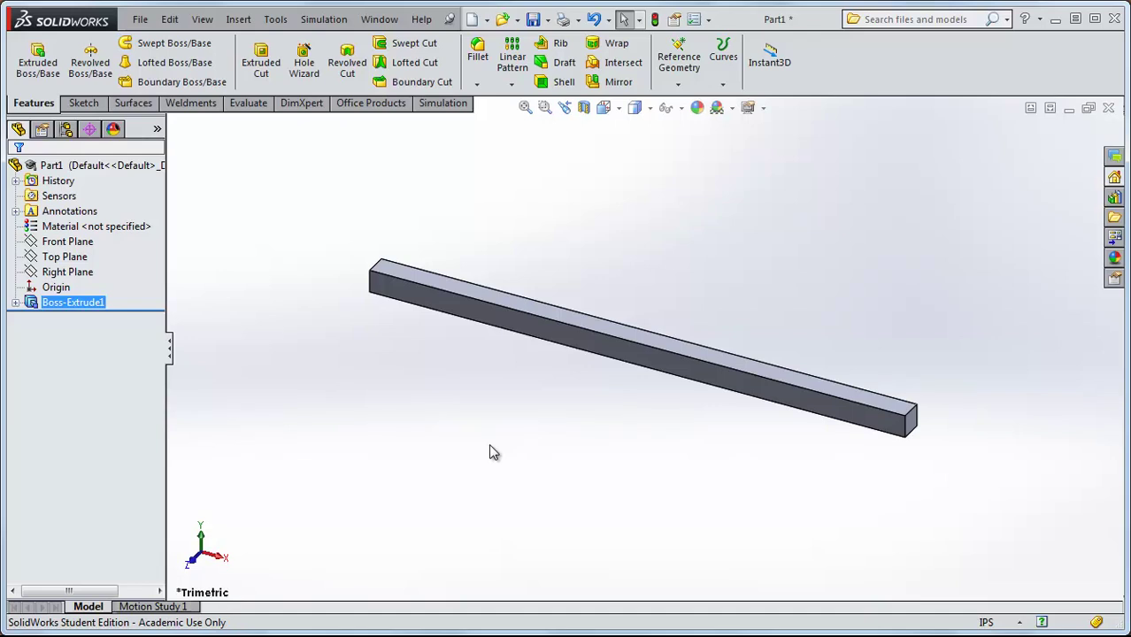
pyautogui.hotkey('ctrl', '1')
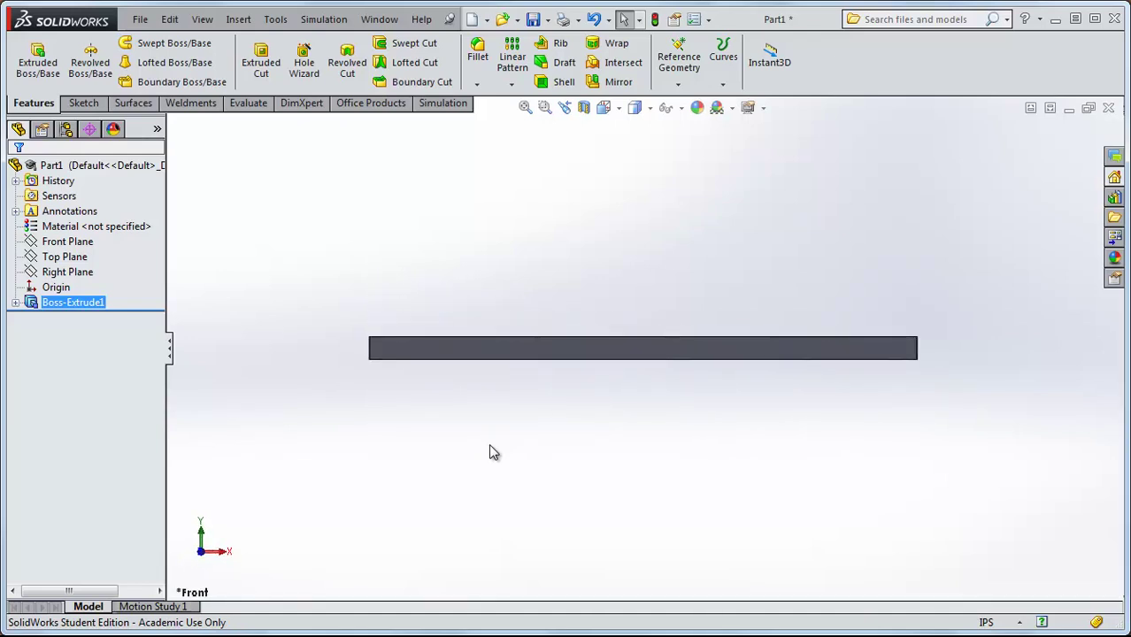
pyautogui.hotkey('ctrl', '2')
pyautogui.hotkey('ctrl', '3')
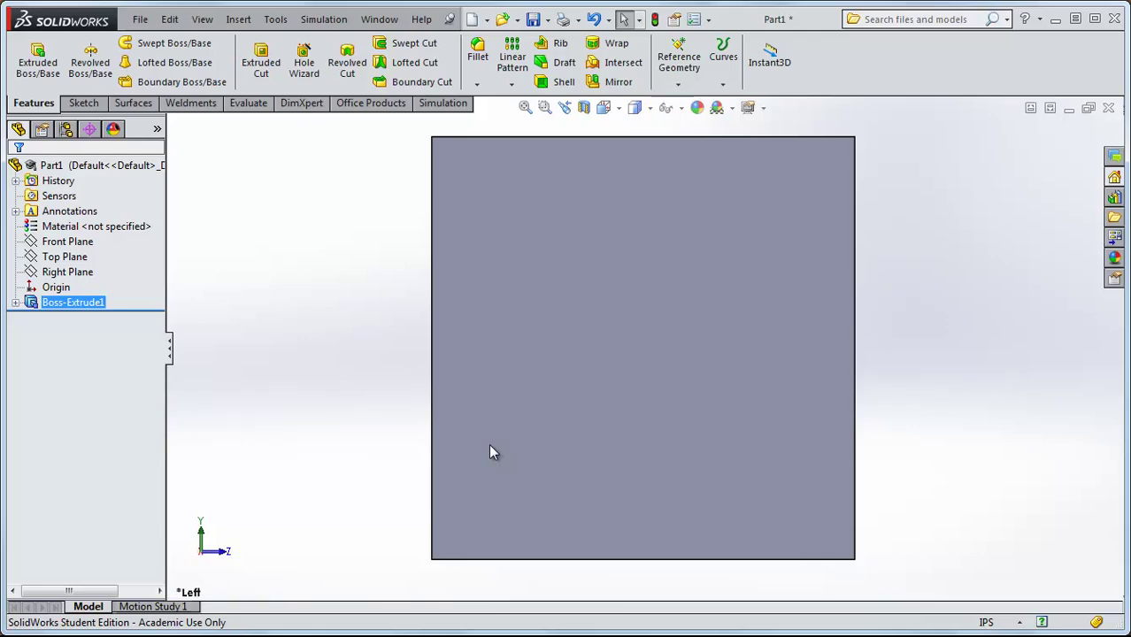
pyautogui.hotkey('ctrl', '7')
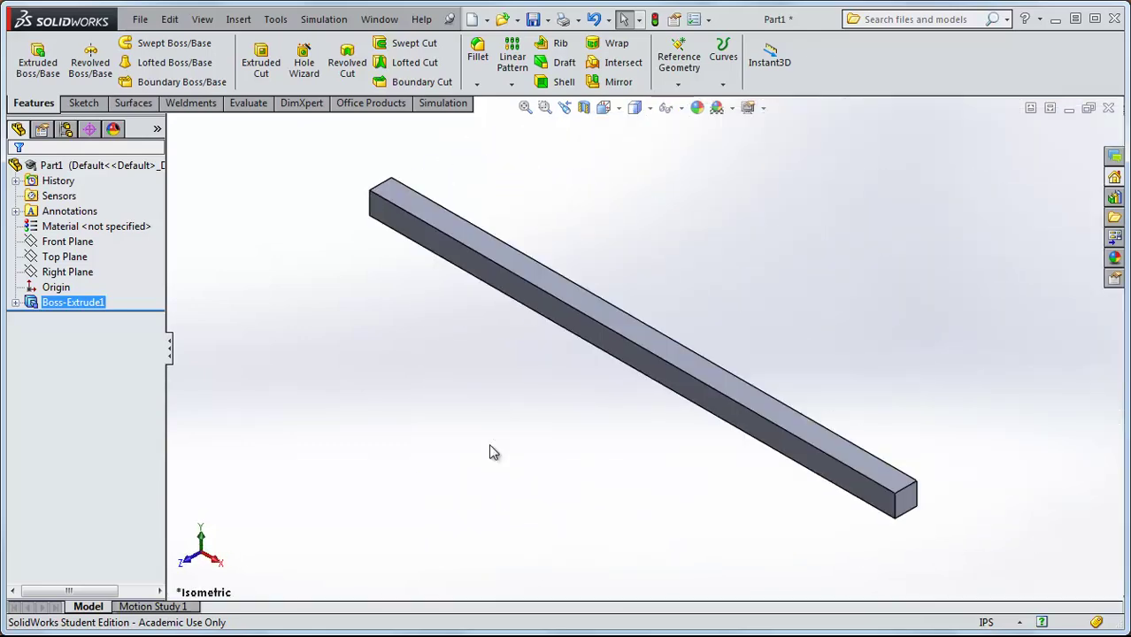
pyautogui.press('space')
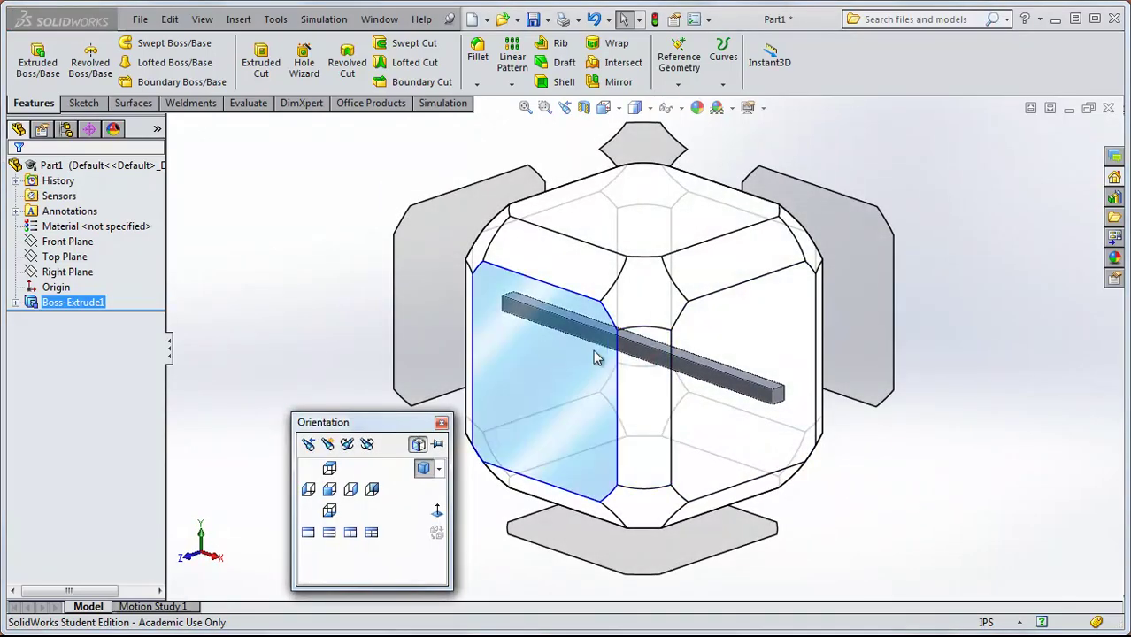
pyautogui.click(657, 292)
pyautogui.press('space')
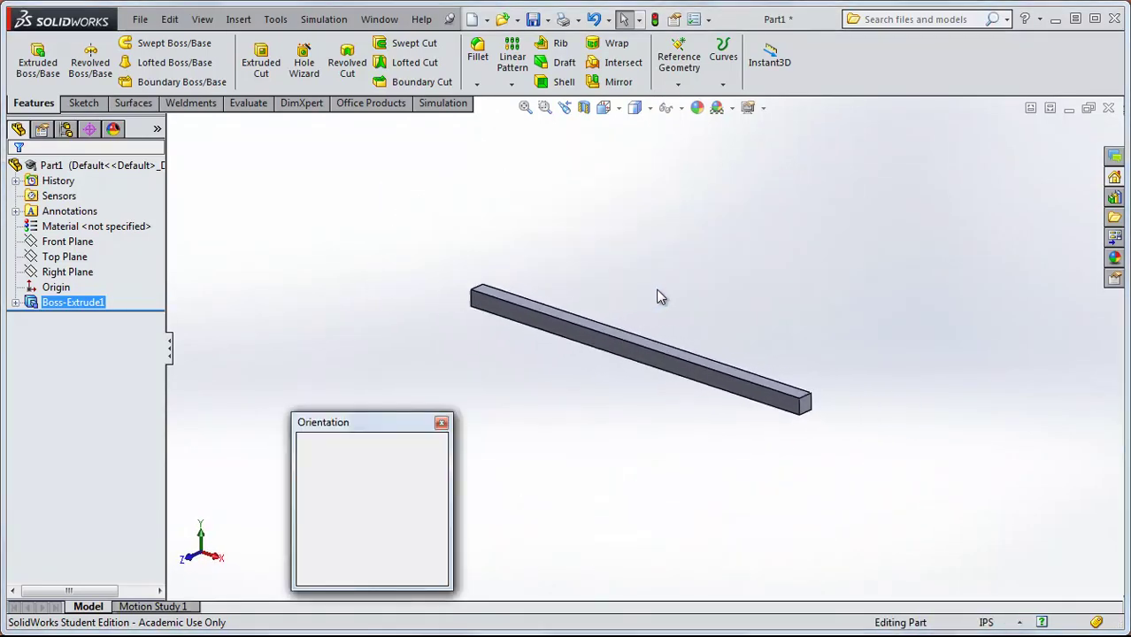
pyautogui.click(645, 222)
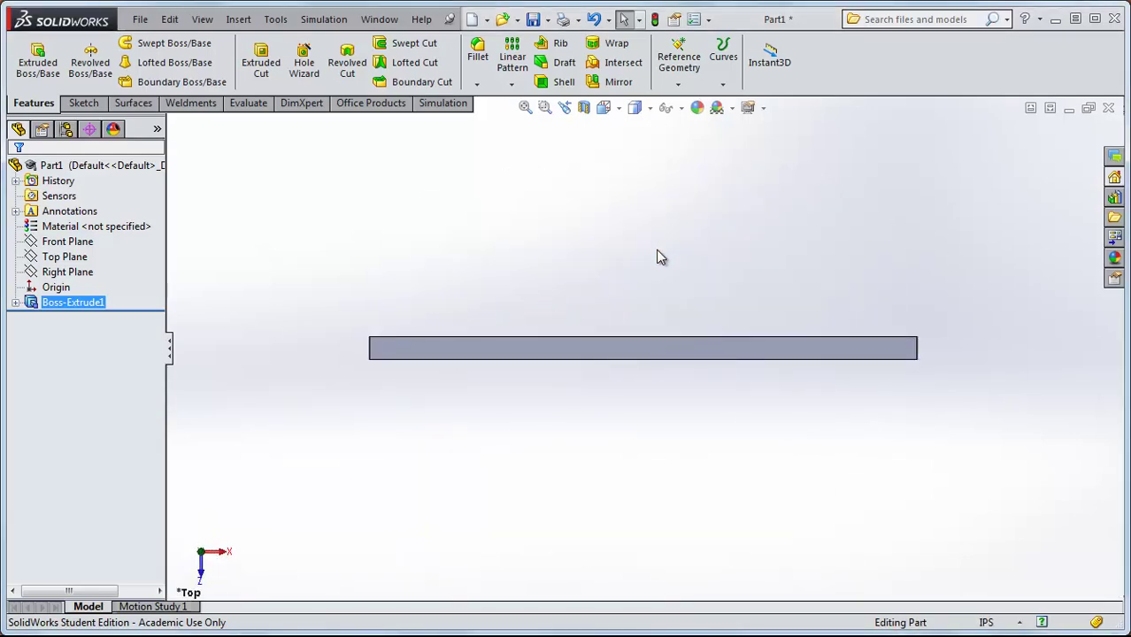
pyautogui.press('space')
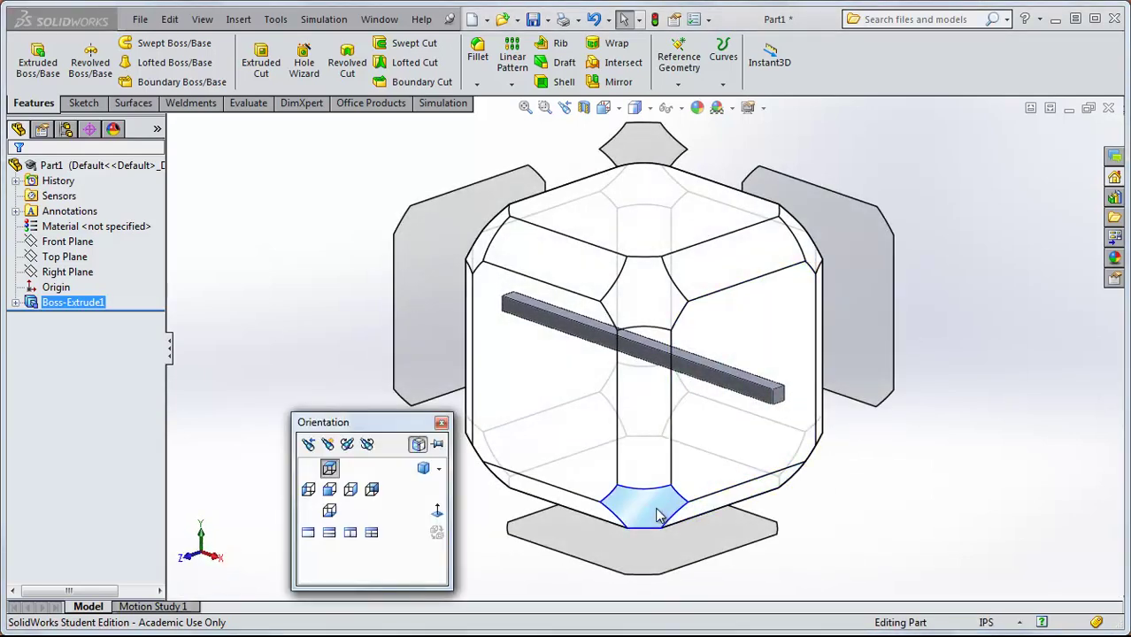
pyautogui.click(661, 518)
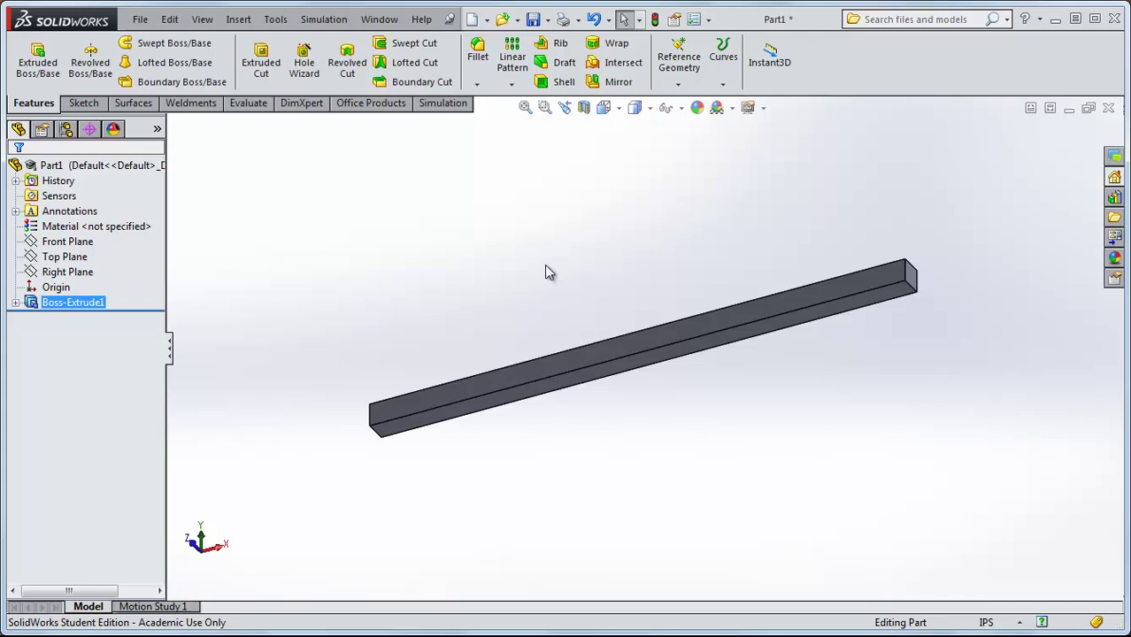
# Step: Examine the bar by orbiting it freely and comparing its front, right and bottom views
pyautogui.moveTo(546, 269); pyautogui.dragTo(542, 418, button='middle')
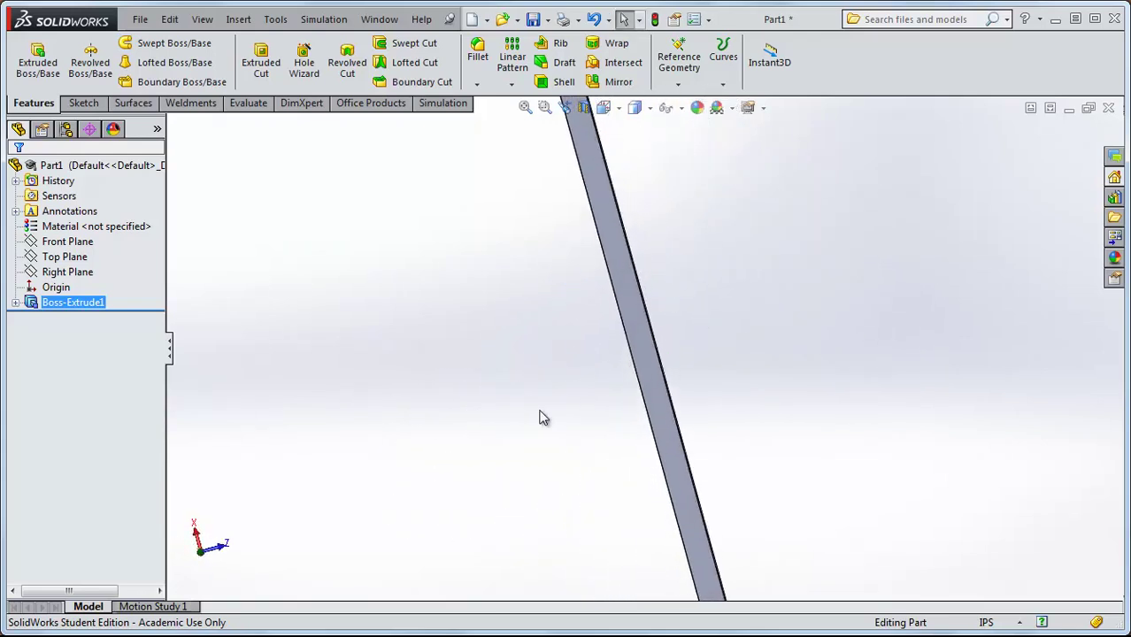
pyautogui.hotkey('ctrl', '1')
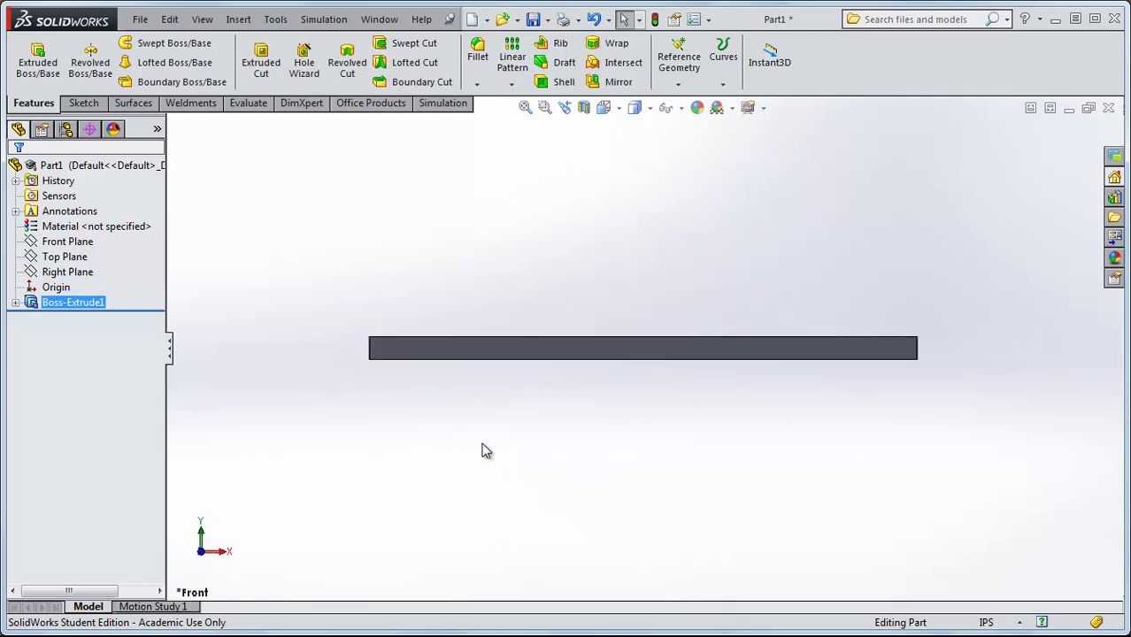
pyautogui.hotkey('ctrl', '4')
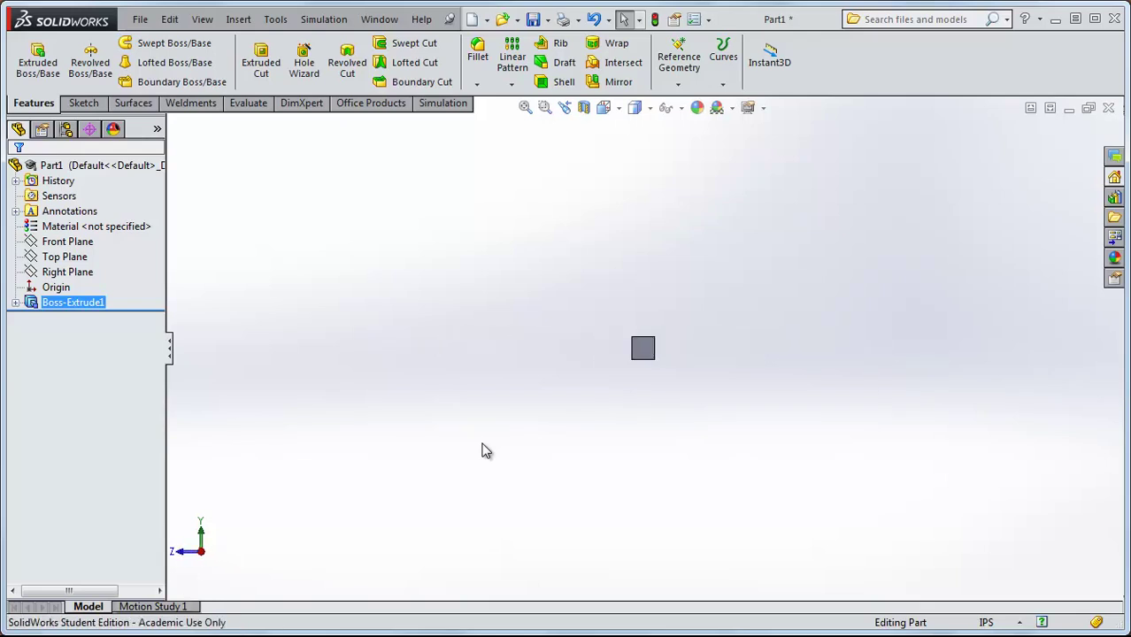
pyautogui.hotkey('ctrl', '1')
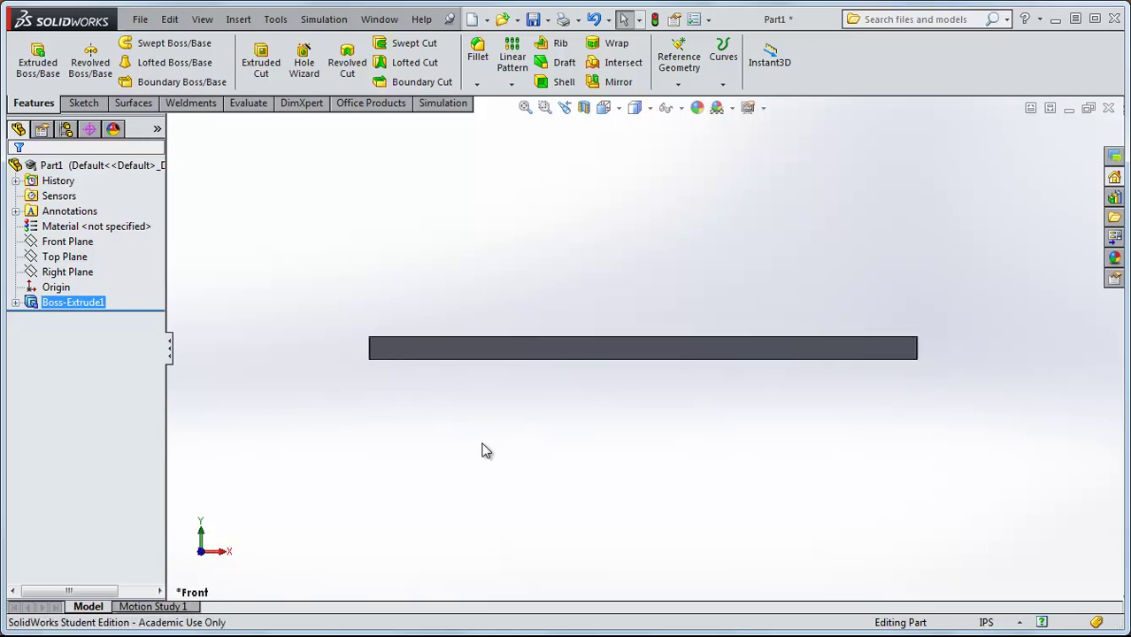
pyautogui.hotkey('ctrl', '6')
pyautogui.hotkey('ctrl', '1')
# Step: Examine the bar rolled both ways within the front view plane, and return to the isometric view
pyautogui.hotkey('alt', 'Left')
pyautogui.hotkey('alt', 'Left')
pyautogui.hotkey('alt', 'Left')
pyautogui.hotkey('alt', 'Left')
pyautogui.hotkey('alt', 'Right')
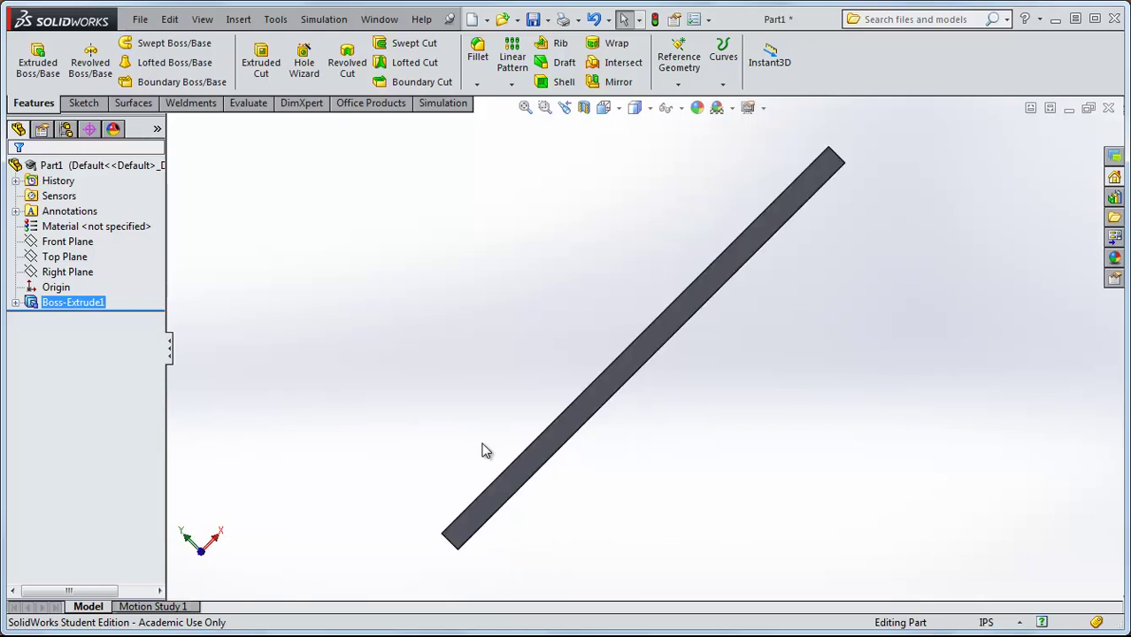
pyautogui.hotkey('alt', 'Right')
pyautogui.hotkey('alt', 'Right')
pyautogui.hotkey('alt', 'Right')
pyautogui.hotkey('alt', 'Right')
pyautogui.hotkey('alt', 'Right')
pyautogui.hotkey('alt', 'Right')
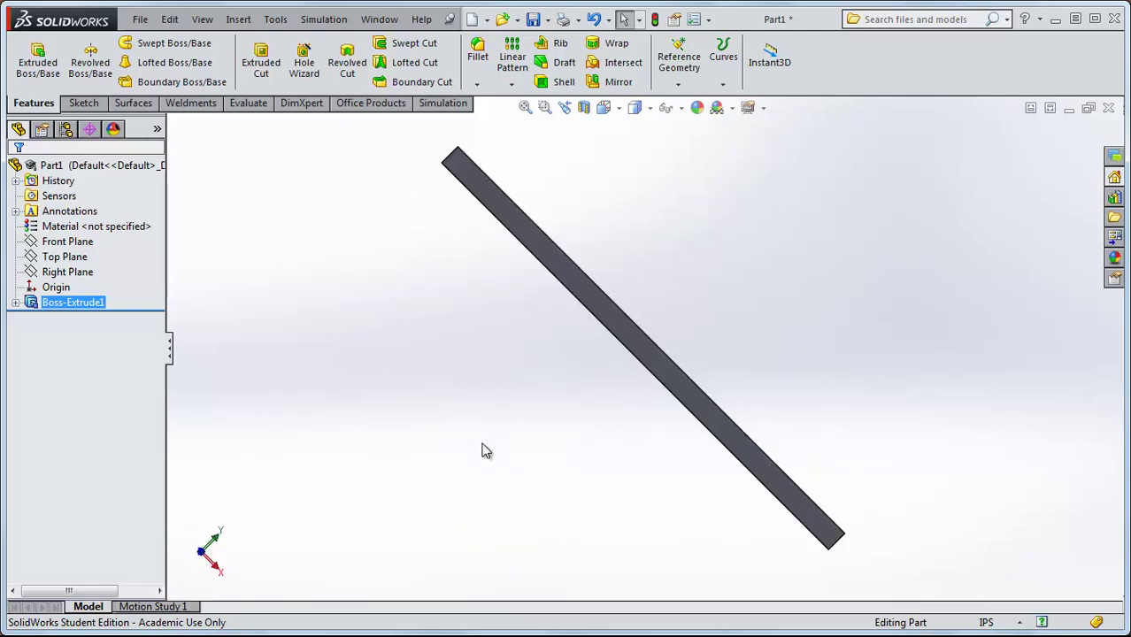
pyautogui.hotkey('alt', 'Right')
pyautogui.hotkey('alt', 'Left')
pyautogui.hotkey('alt', 'Left')
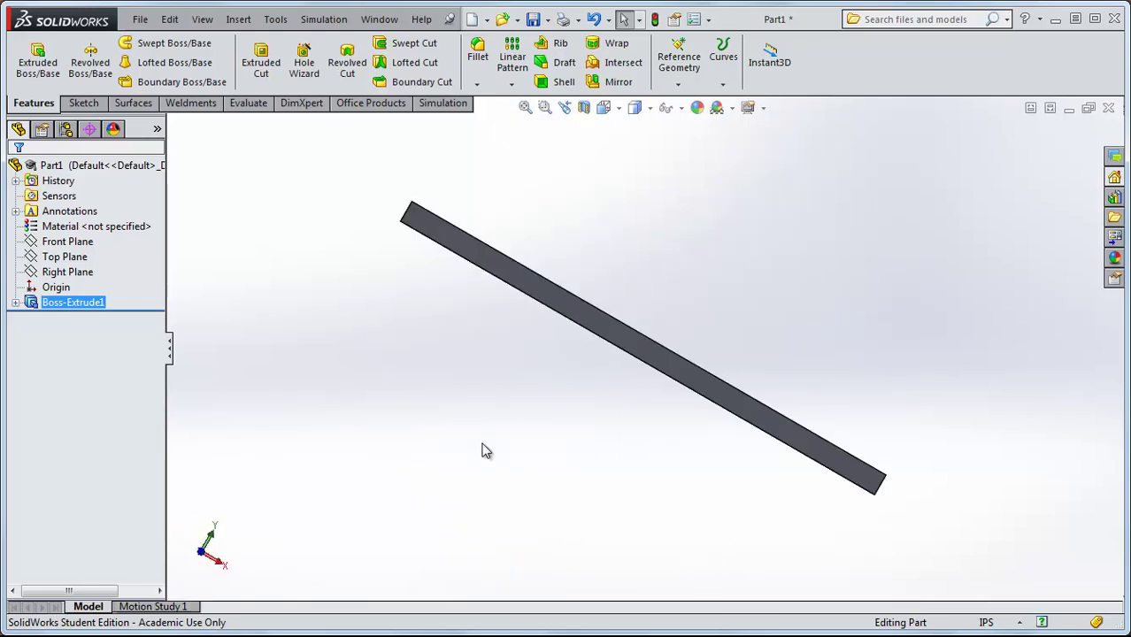
pyautogui.hotkey('ctrl', '7')
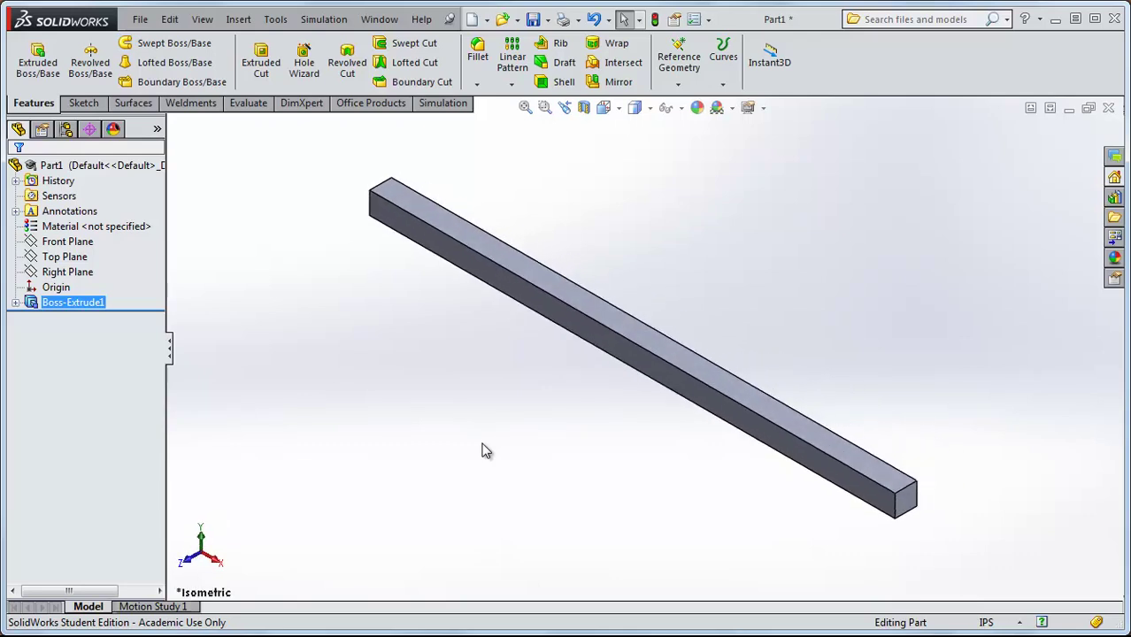
# Step: Assign the Alloy Steel material from the SolidWorks Steel library to the bar
pyautogui.click(485, 451)
pyautogui.click(120, 227)
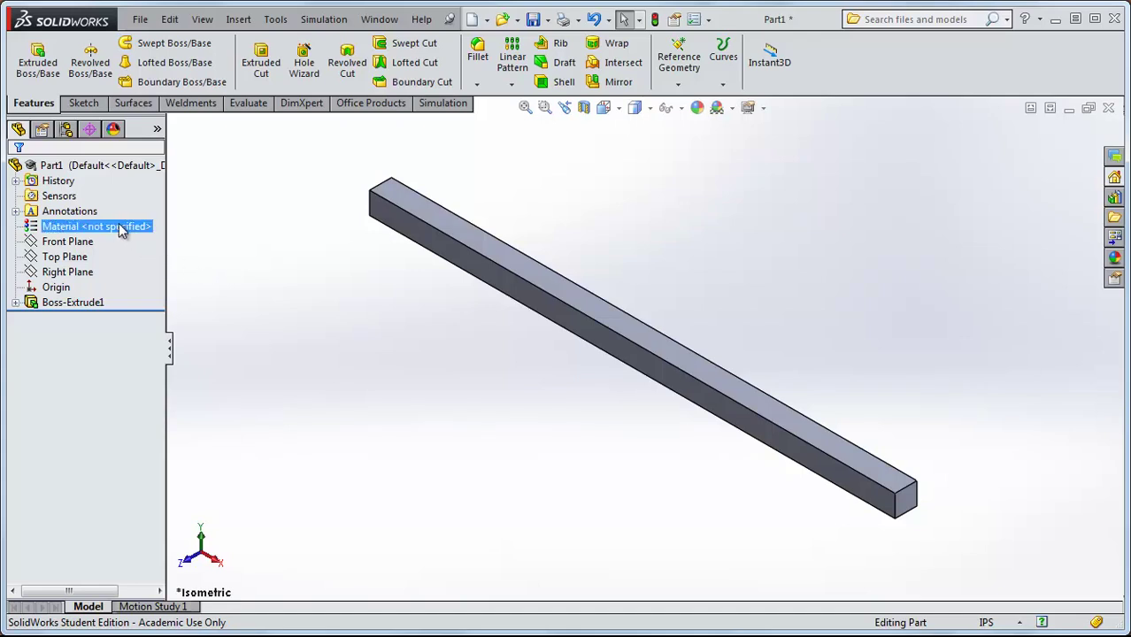
pyautogui.rightClick(62, 232)
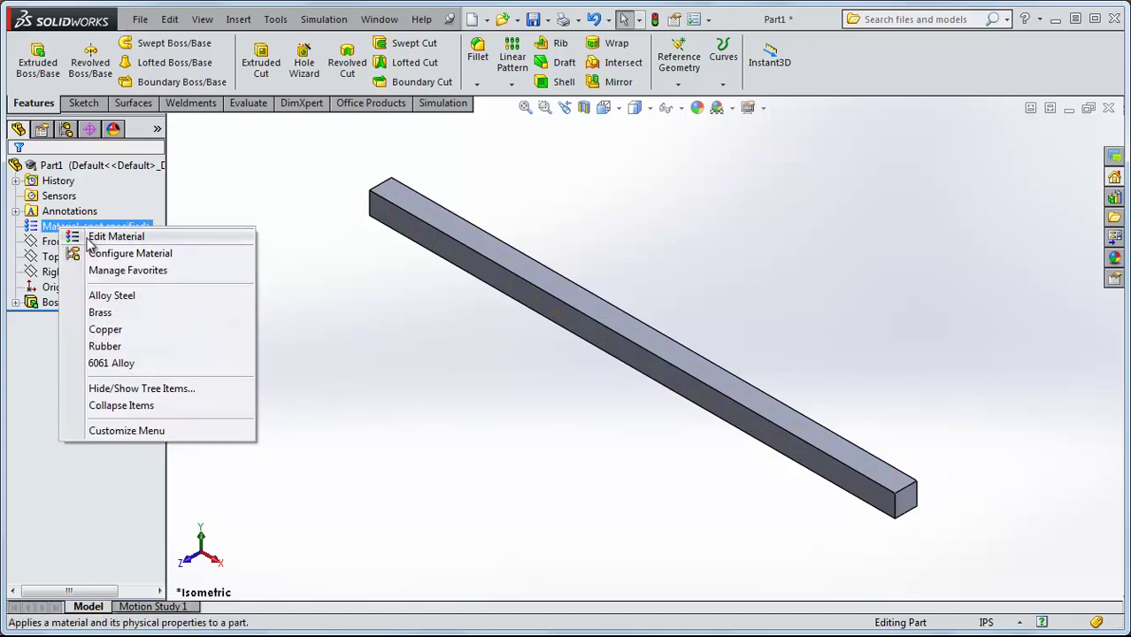
pyautogui.click(90, 237)
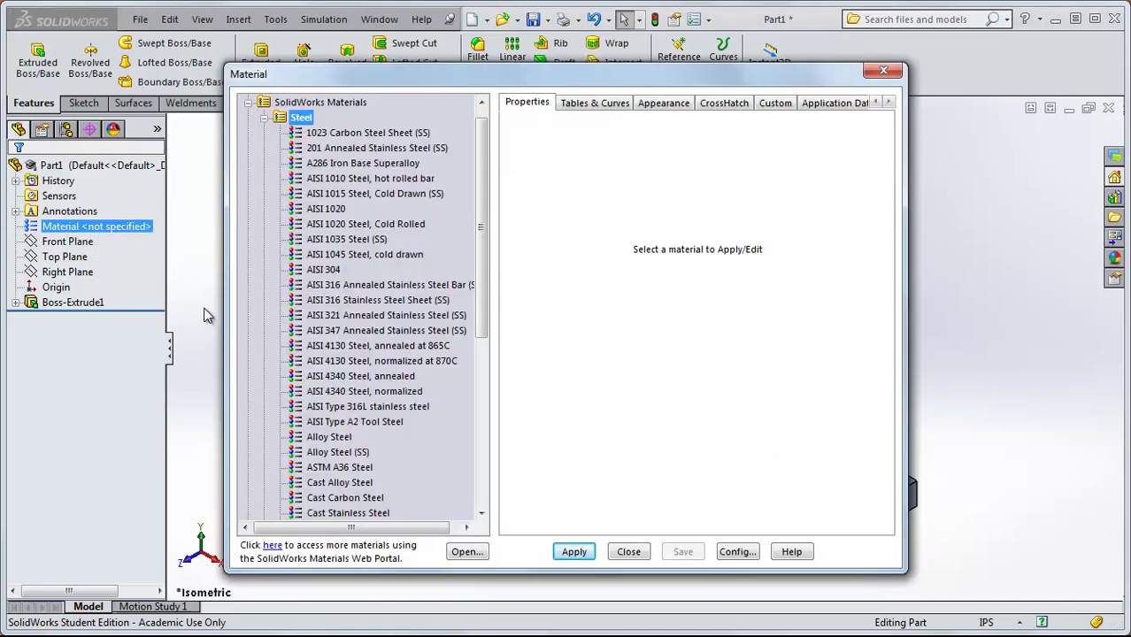
pyautogui.click(325, 437)
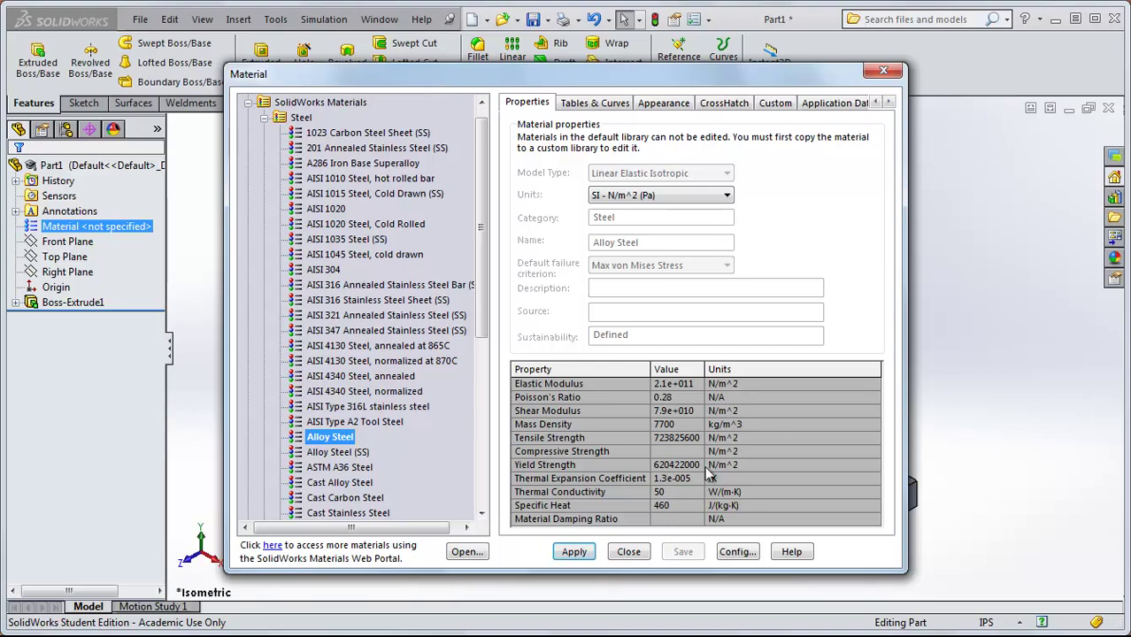
pyautogui.click(570, 554)
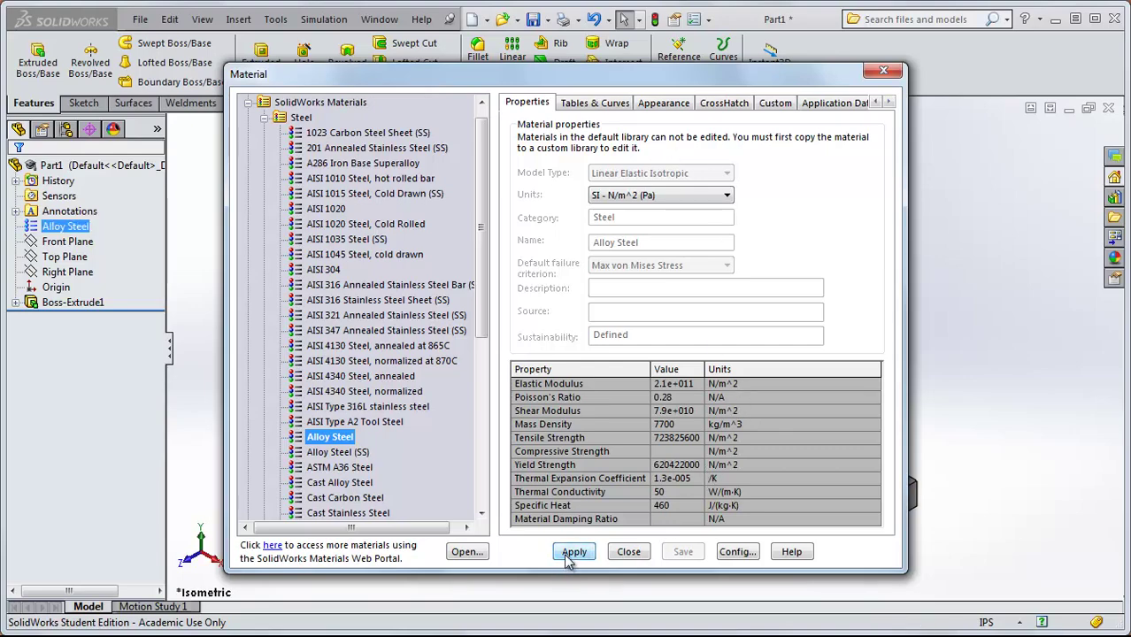
pyautogui.click(628, 552)
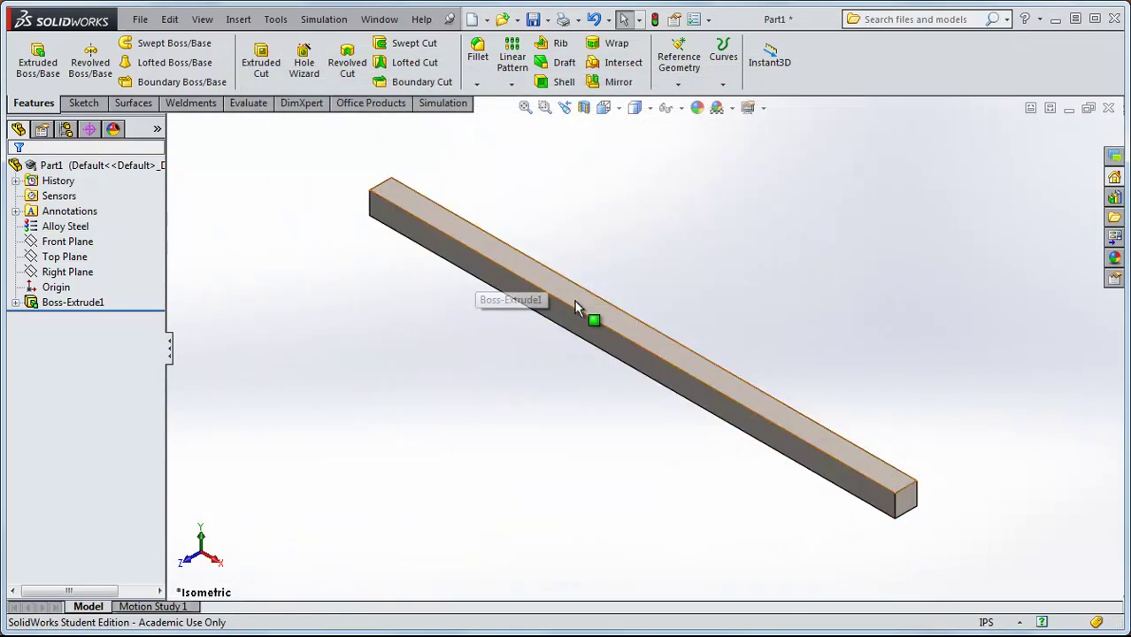
pyautogui.click(77, 228)
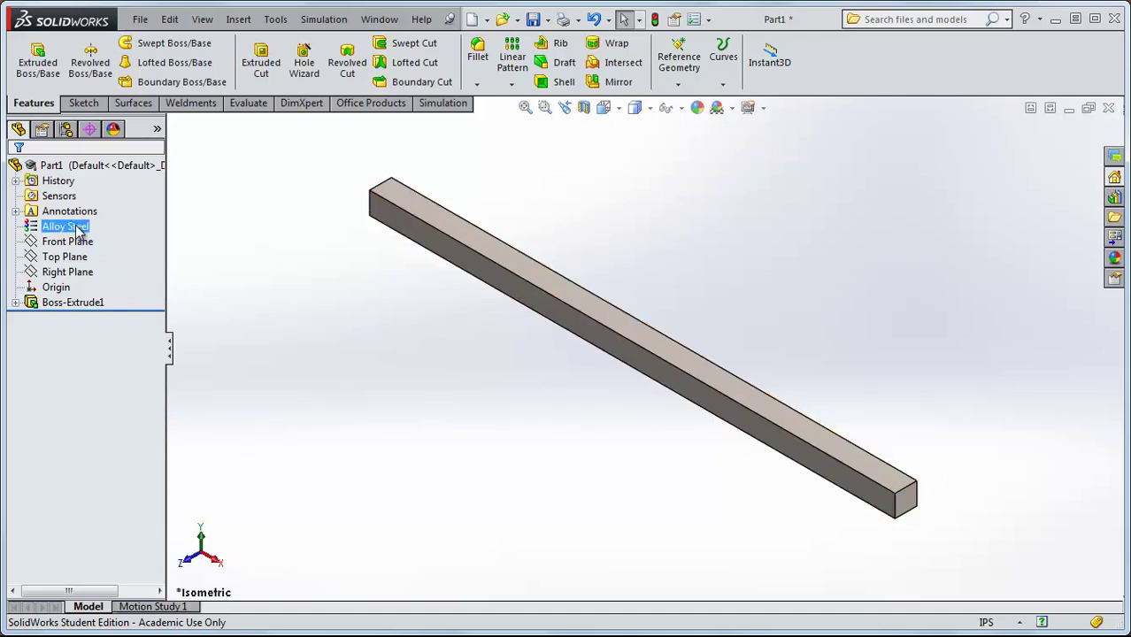
pyautogui.click(259, 301)
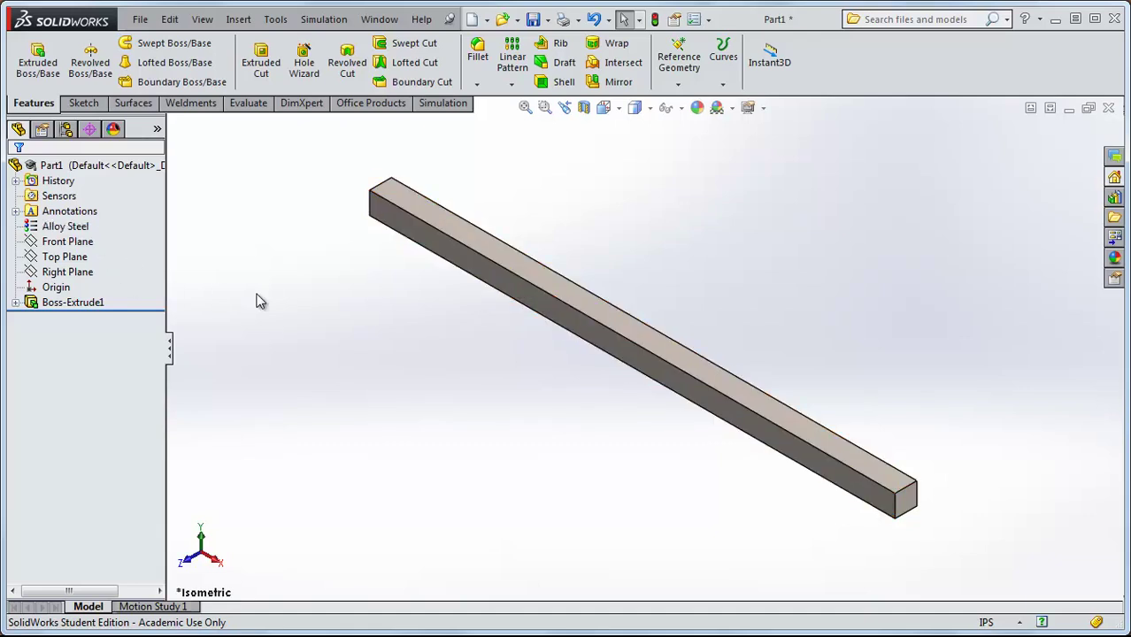
# Step: Check in the add-ins list whether SolidWorks Simulation is active and set to load at start-up
pyautogui.click(450, 104)
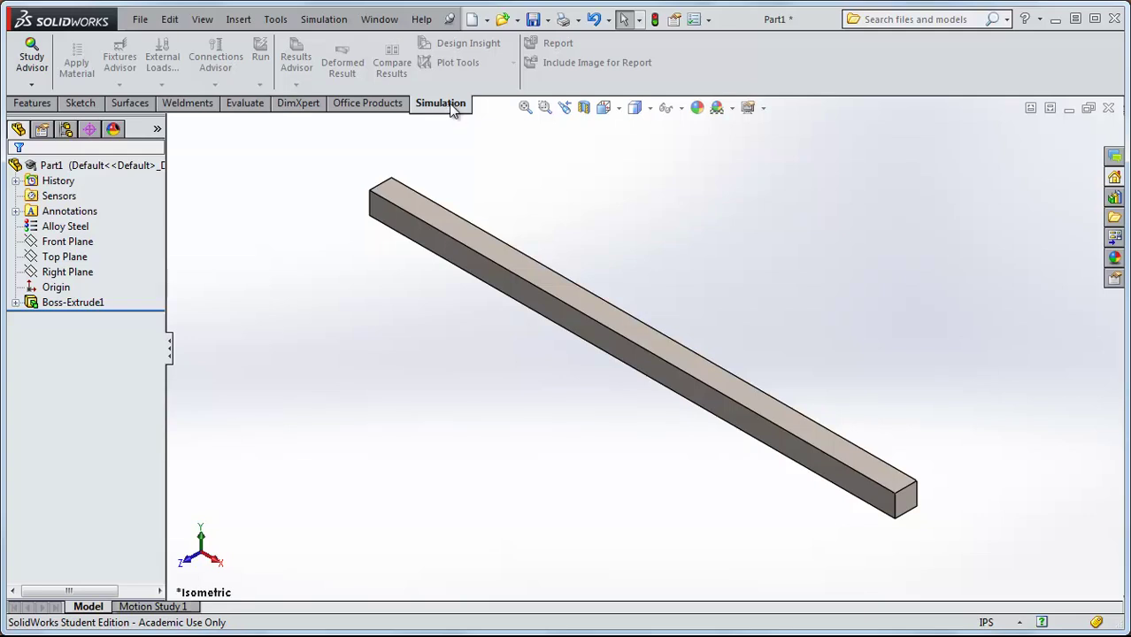
pyautogui.click(44, 104)
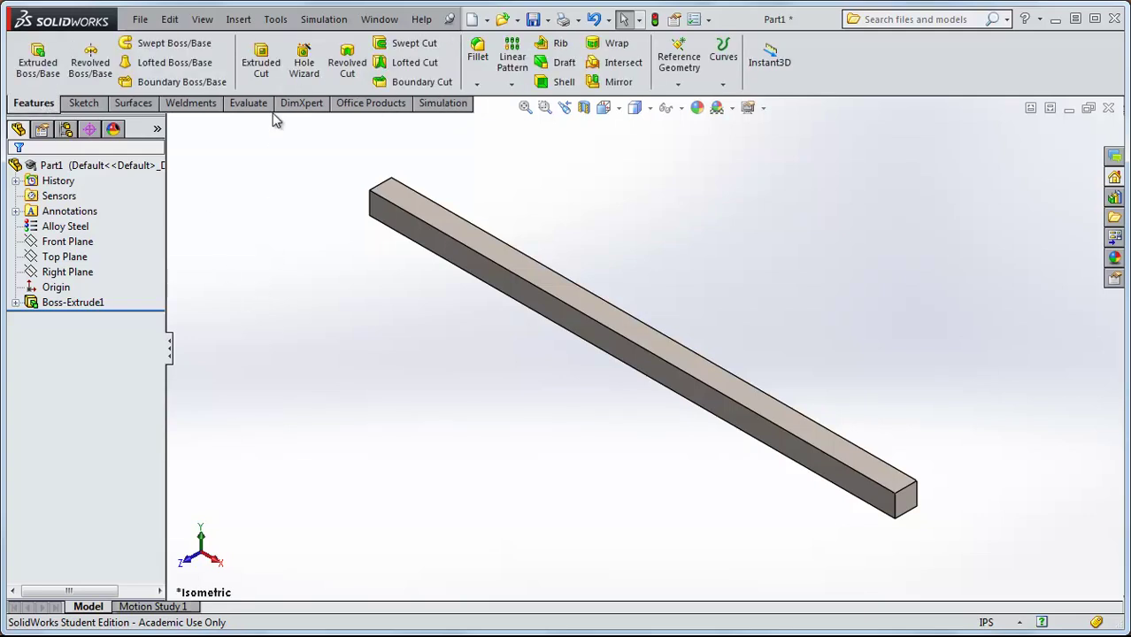
pyautogui.click(275, 19)
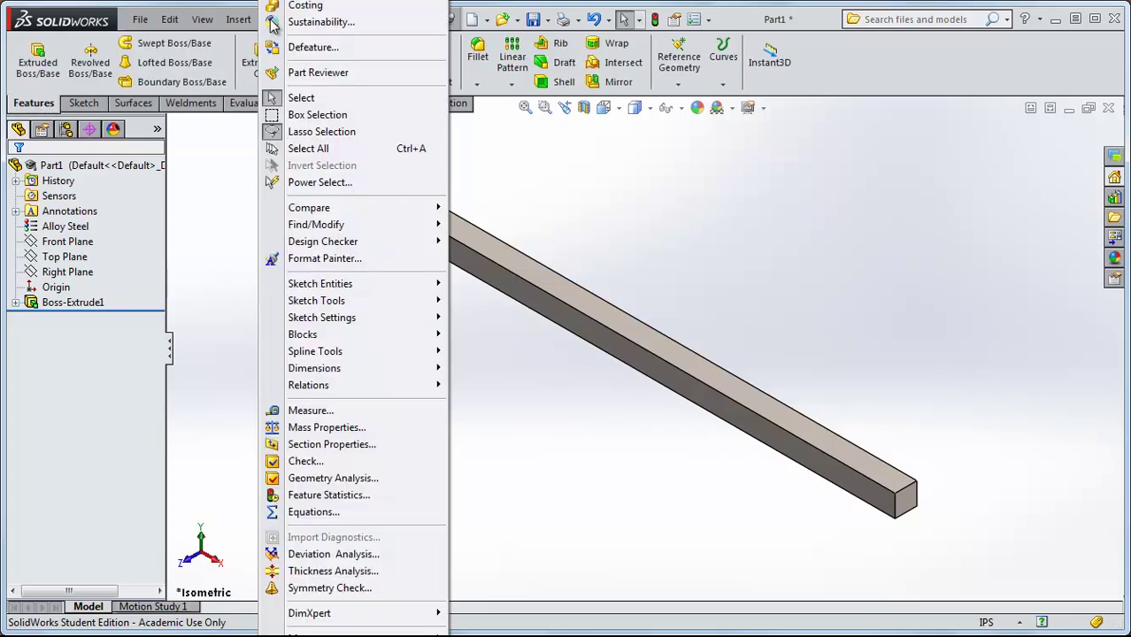
pyautogui.click(349, 633)
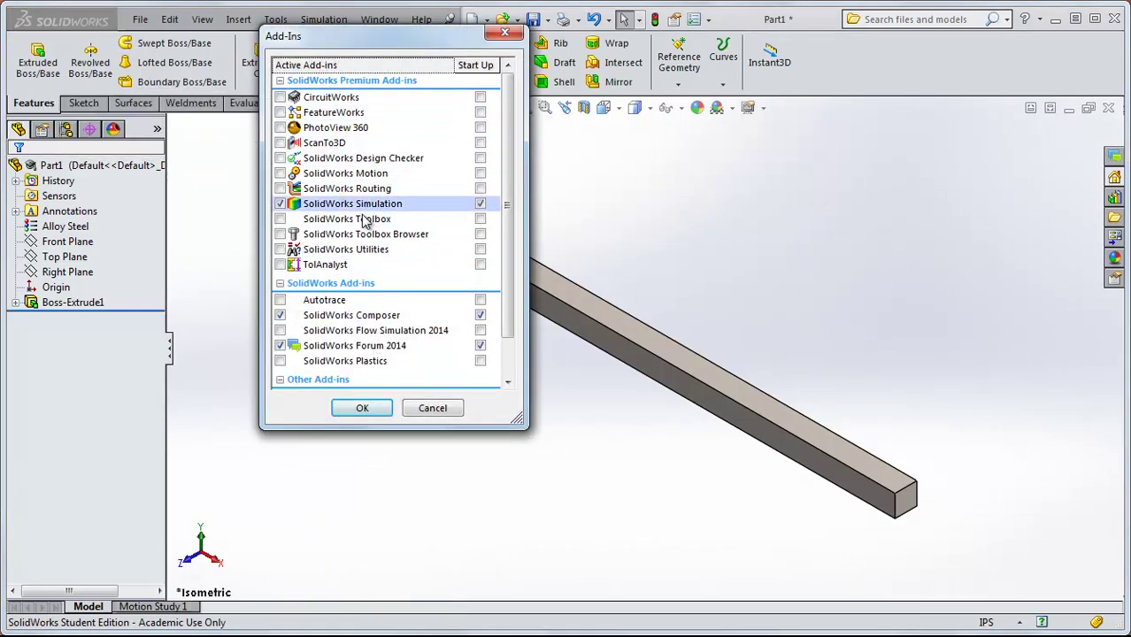
pyautogui.click(280, 204)
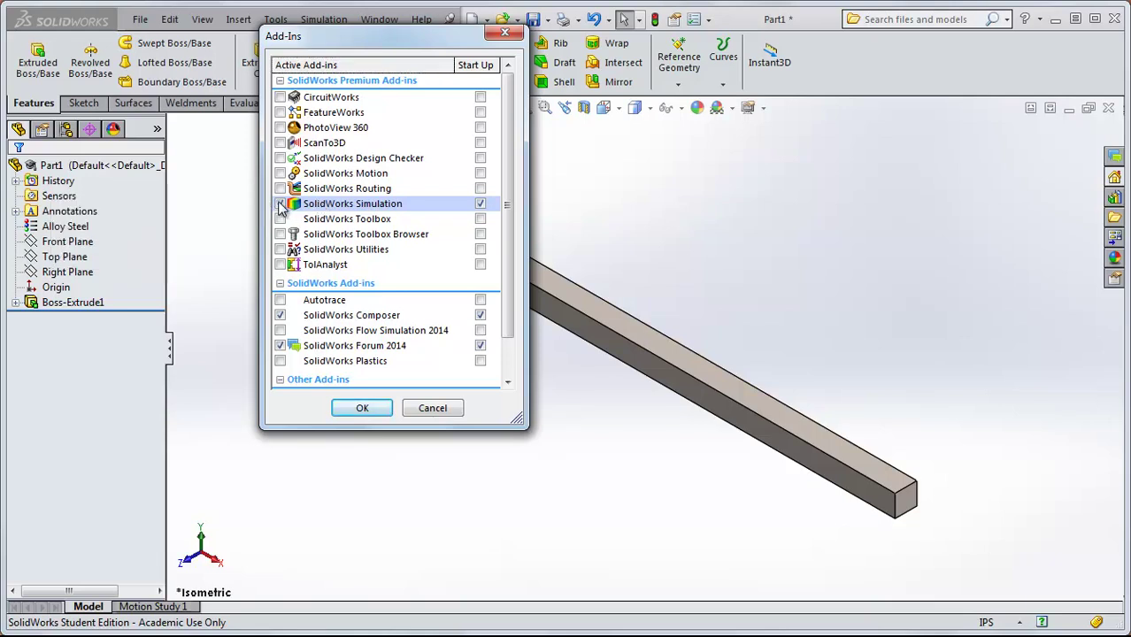
pyautogui.click(481, 205)
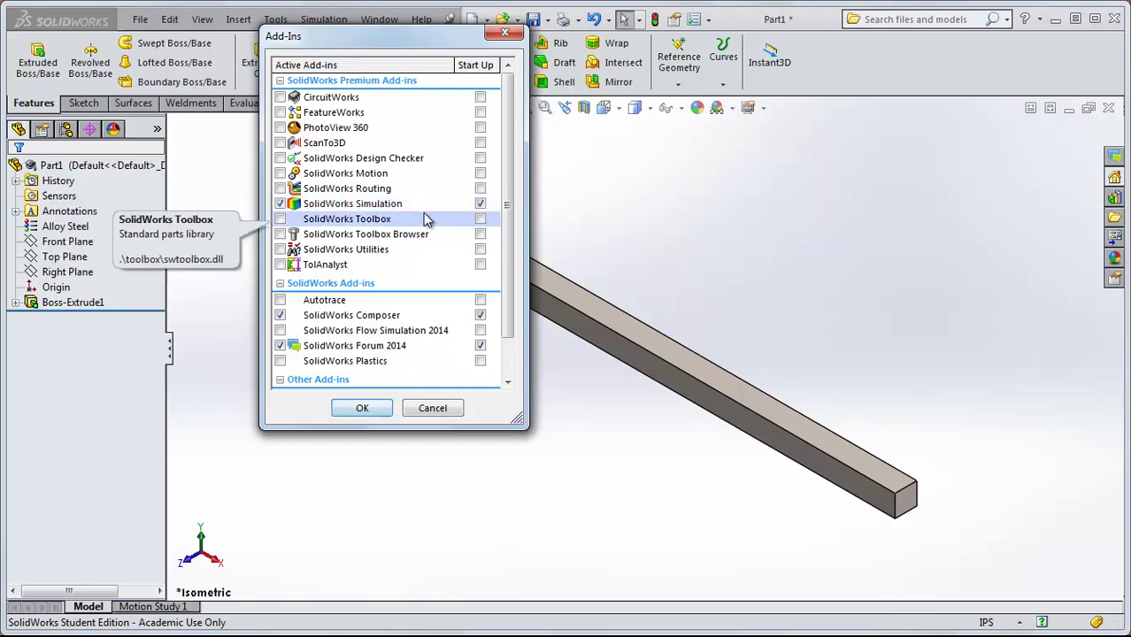
pyautogui.click(362, 409)
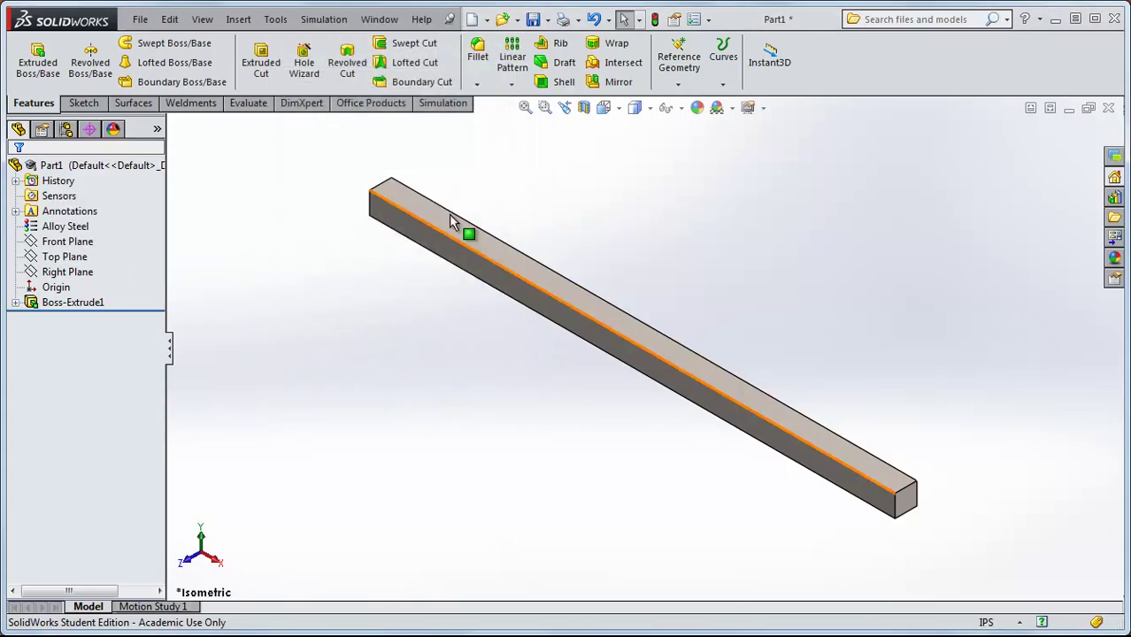
# Step: Create a new simulation study of the Static type for the bar
pyautogui.click(442, 104)
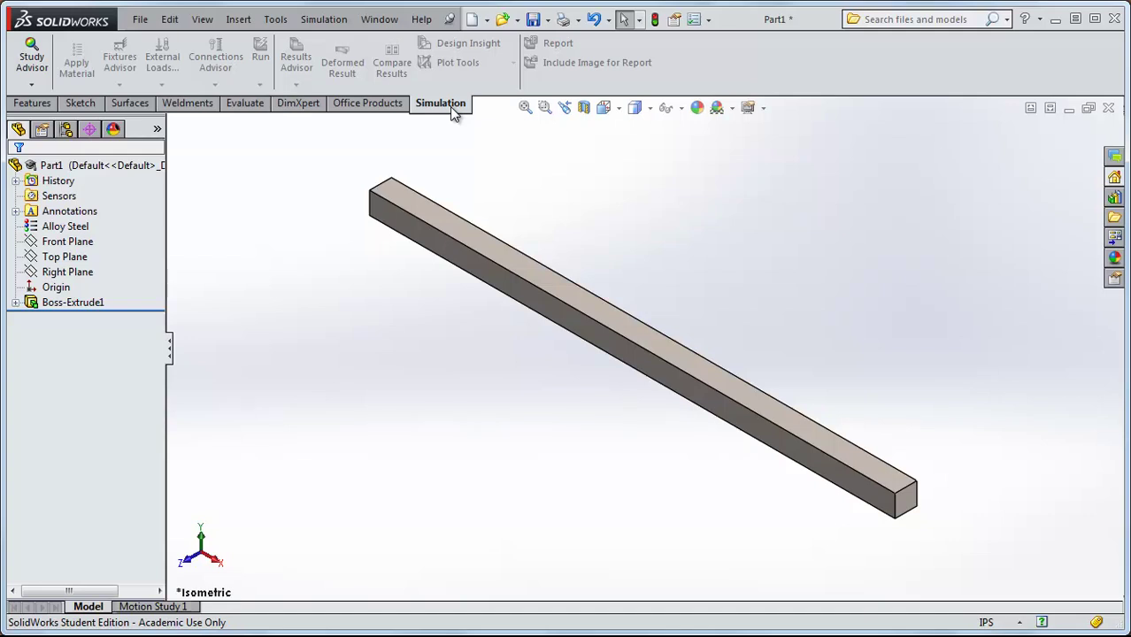
pyautogui.click(33, 85)
pyautogui.click(51, 115)
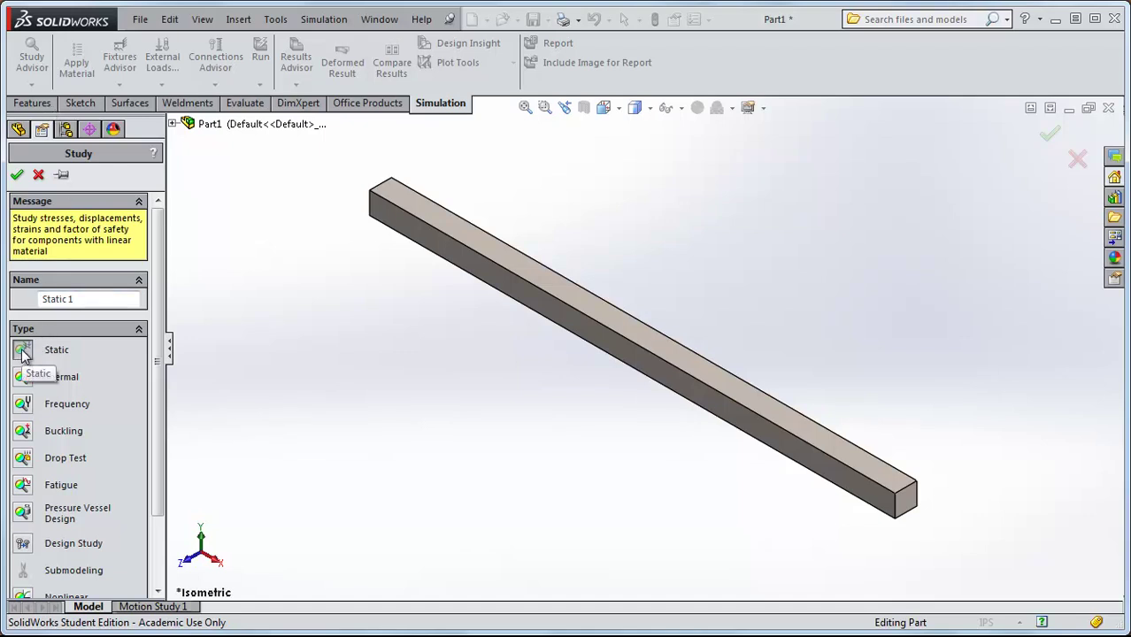
pyautogui.click(17, 175)
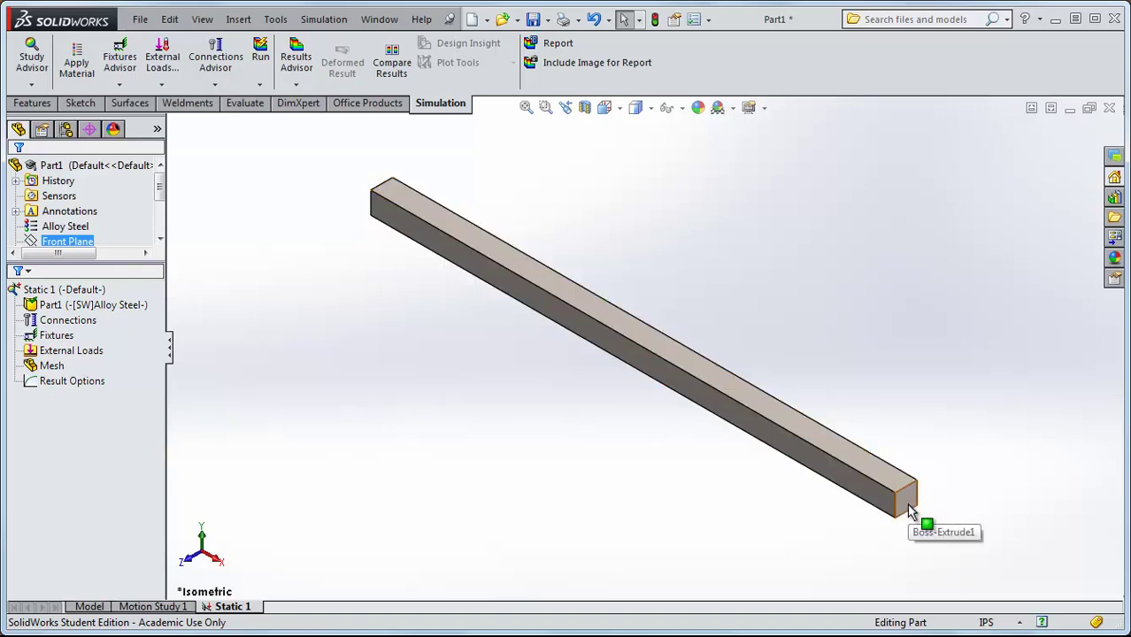
# Step: Define a force load on the bar's near end face, directed along that face's vertical edge
pyautogui.click(69, 352)
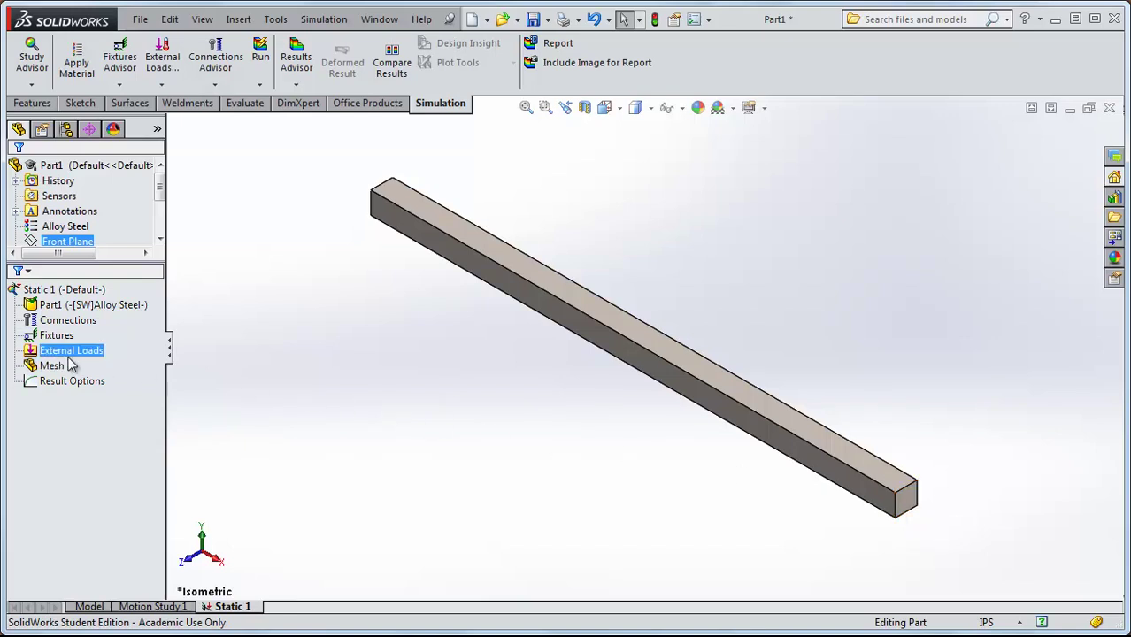
pyautogui.rightClick(74, 353)
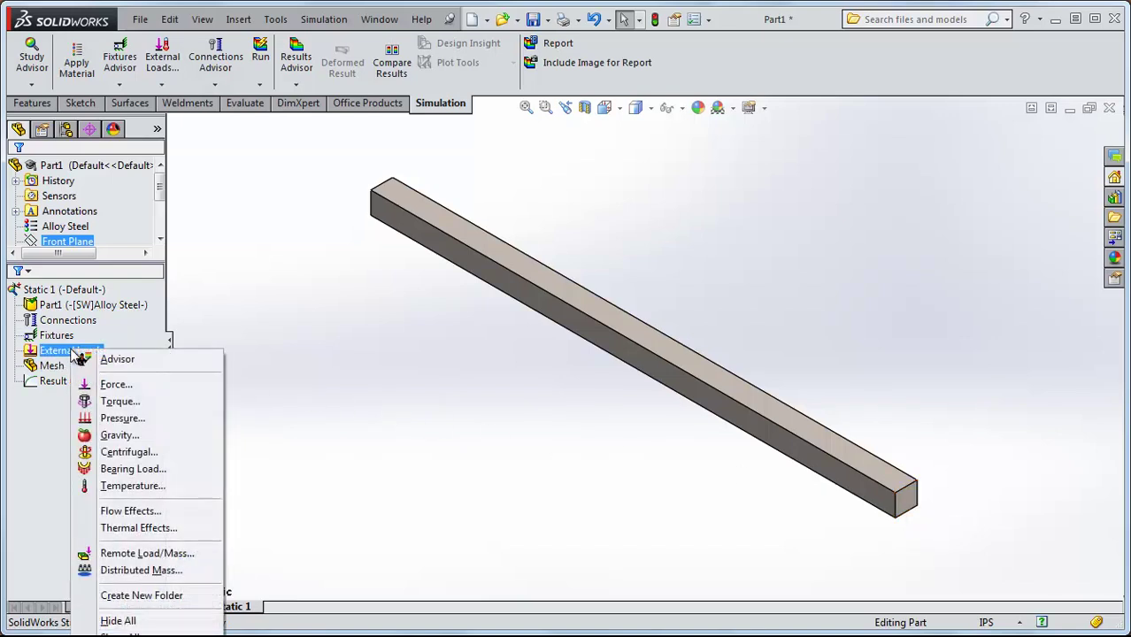
pyautogui.click(113, 385)
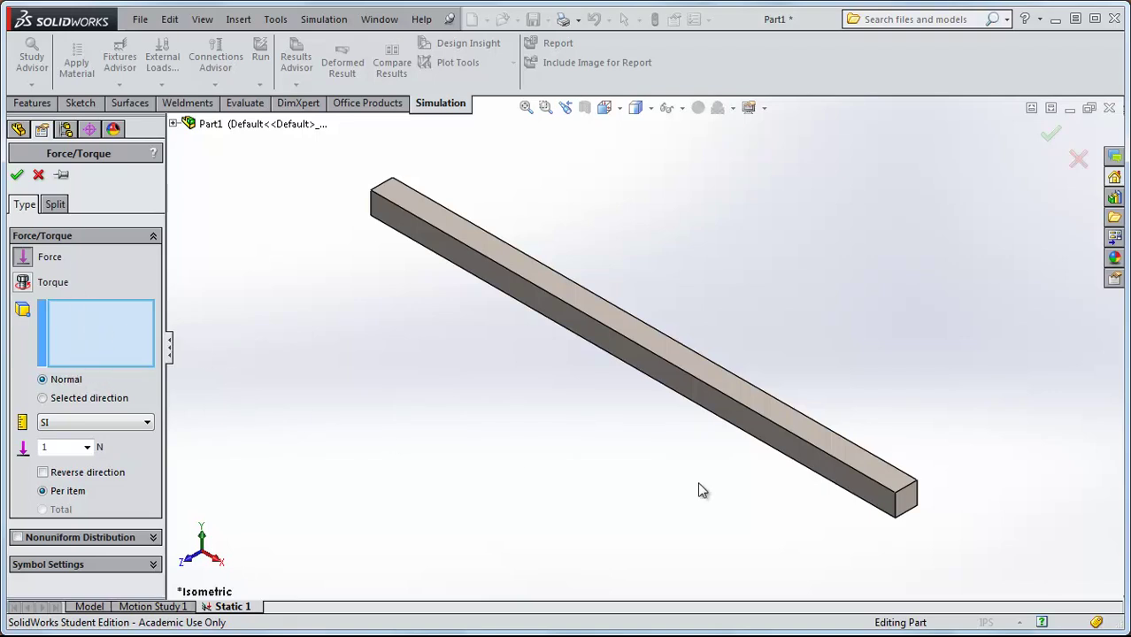
pyautogui.click(904, 500)
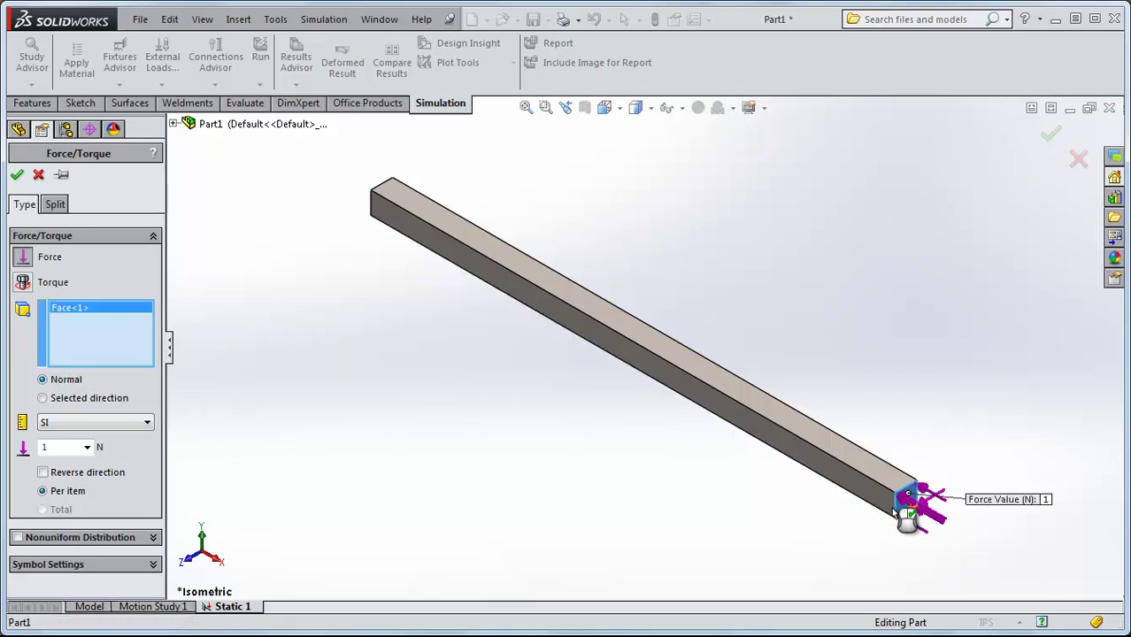
pyautogui.scroll(-8, 898, 513)
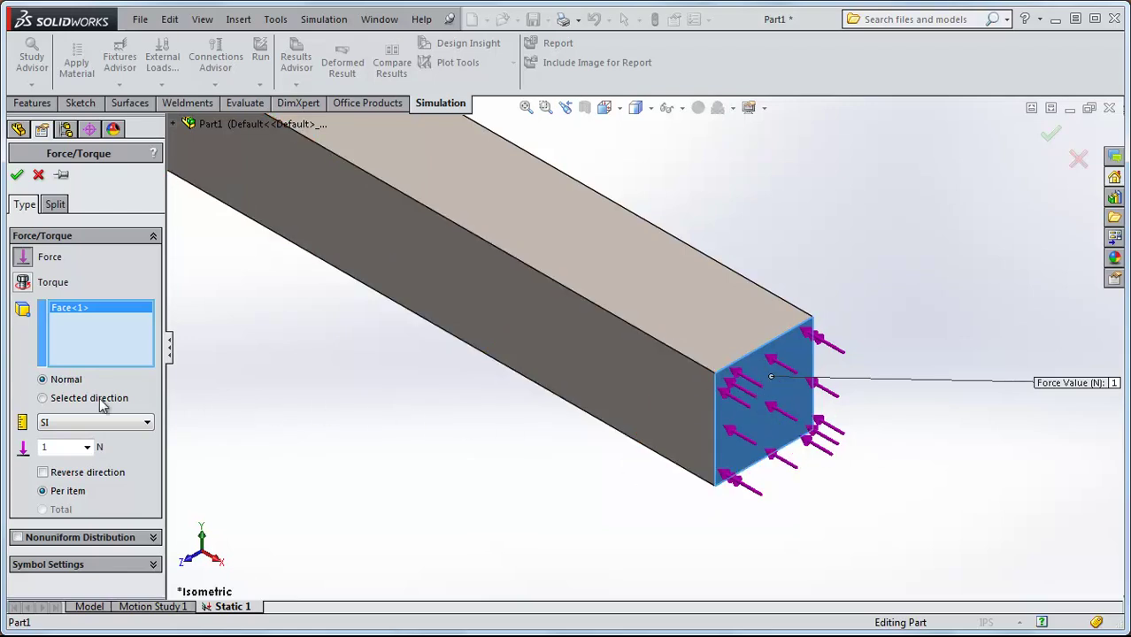
pyautogui.click(42, 398)
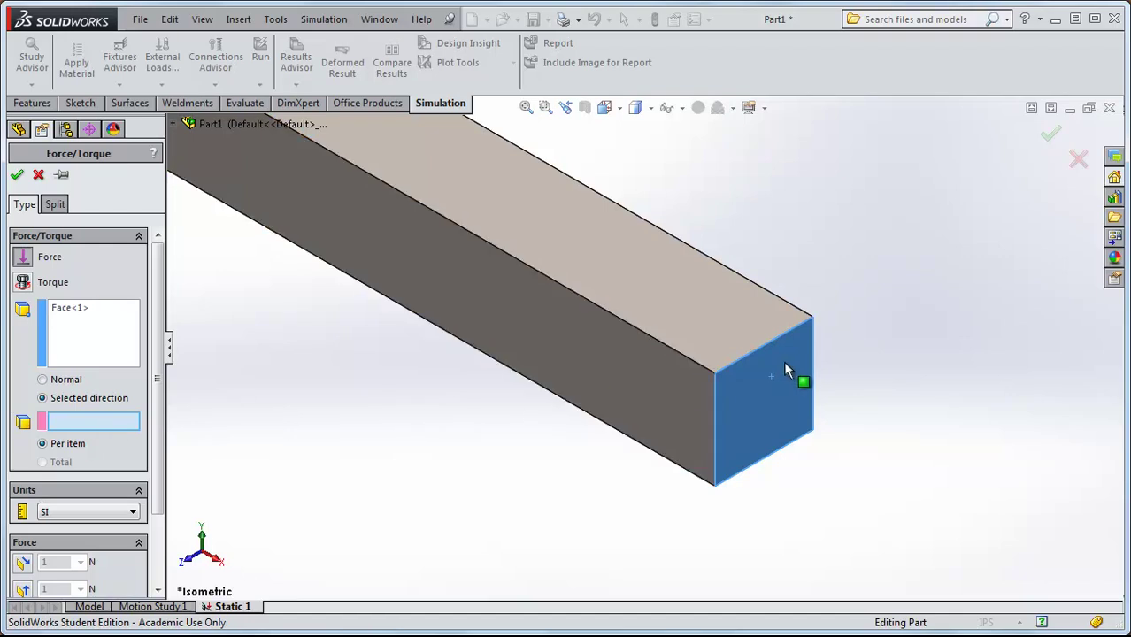
pyautogui.click(813, 365)
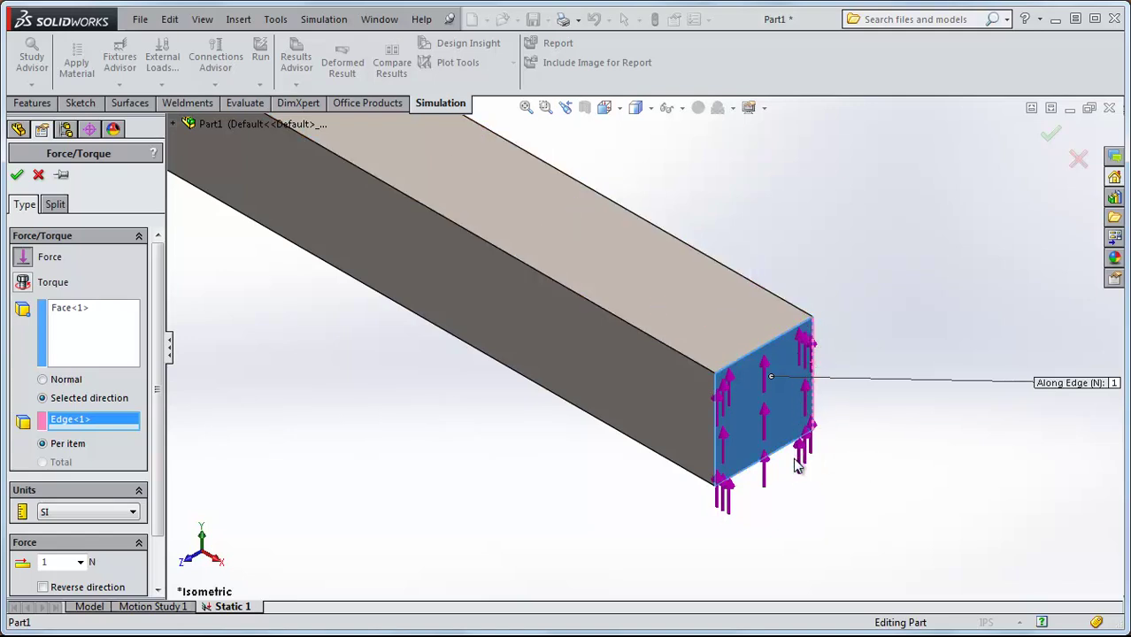
pyautogui.click(778, 345)
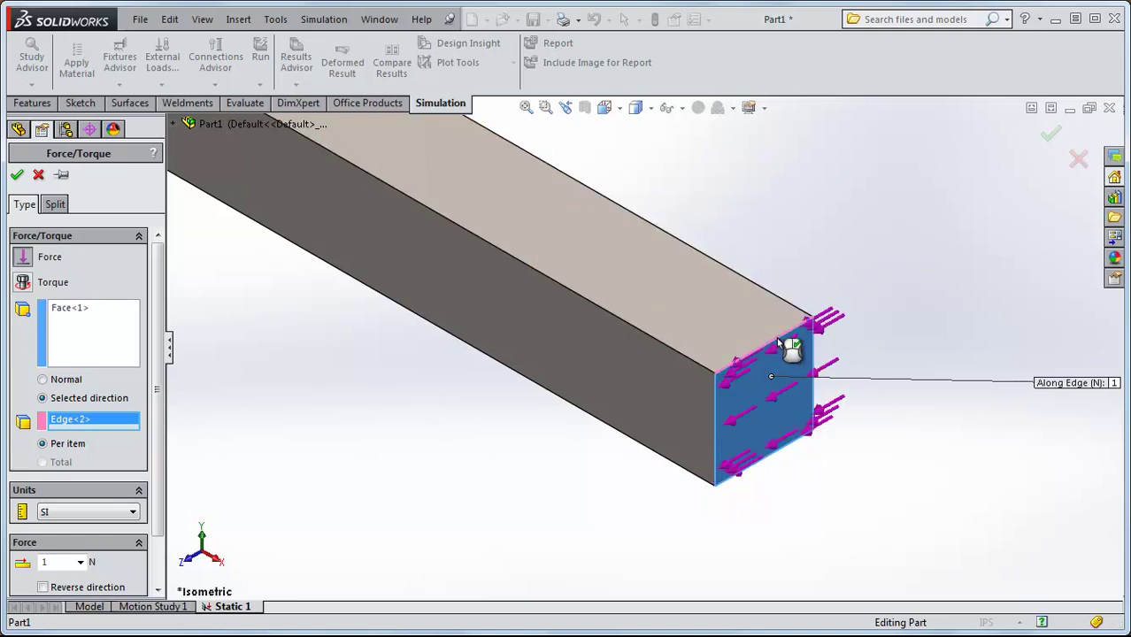
pyautogui.click(816, 376)
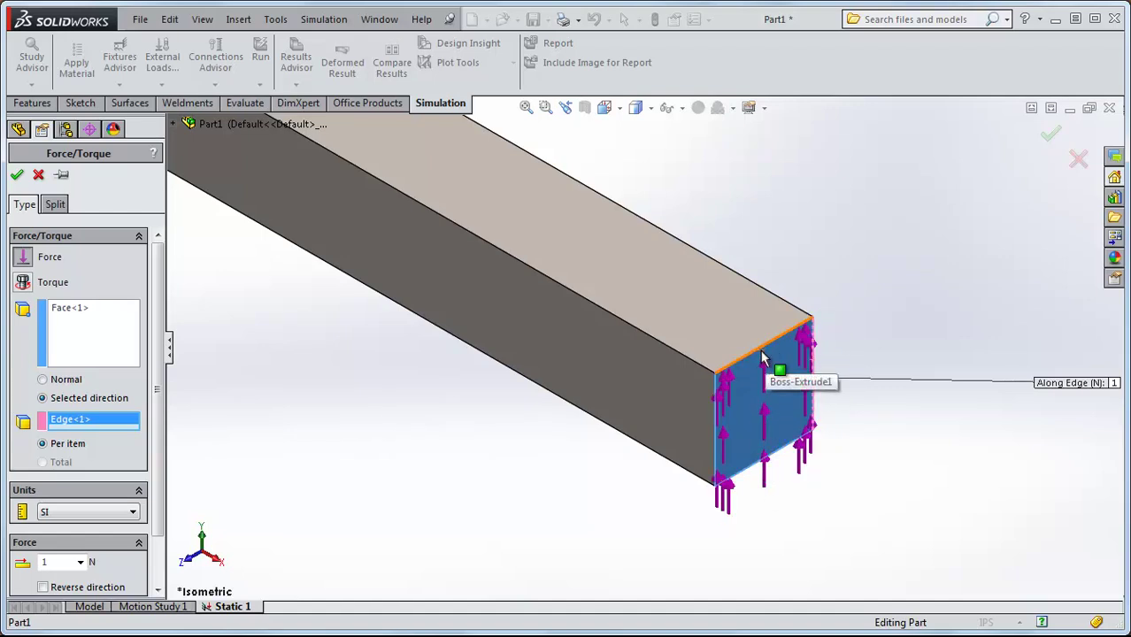
# Step: Set the end-face force to 1 lbf in English (IPS) units, reverse it to point downward, and apply the load
pyautogui.scroll(-2, 159, 496)
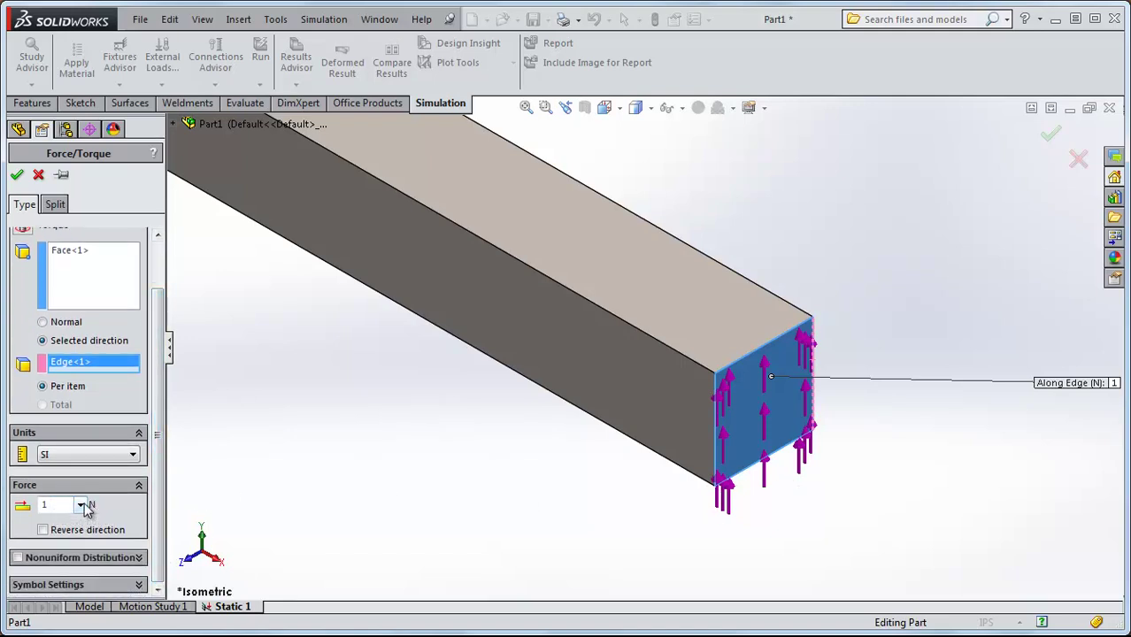
pyautogui.click(80, 505)
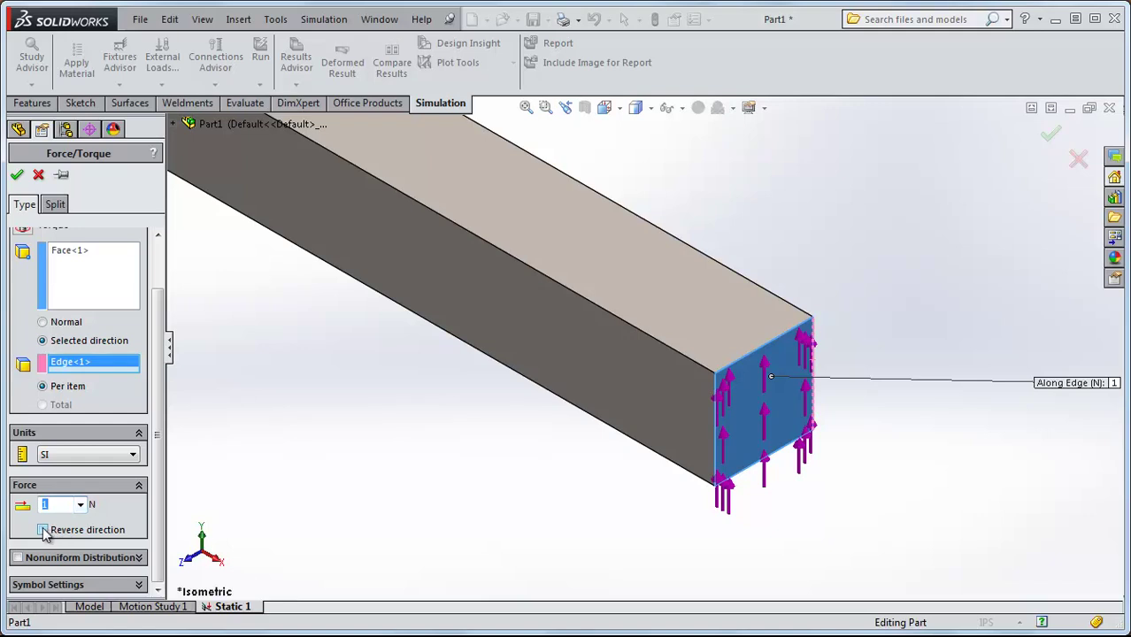
pyautogui.click(89, 455)
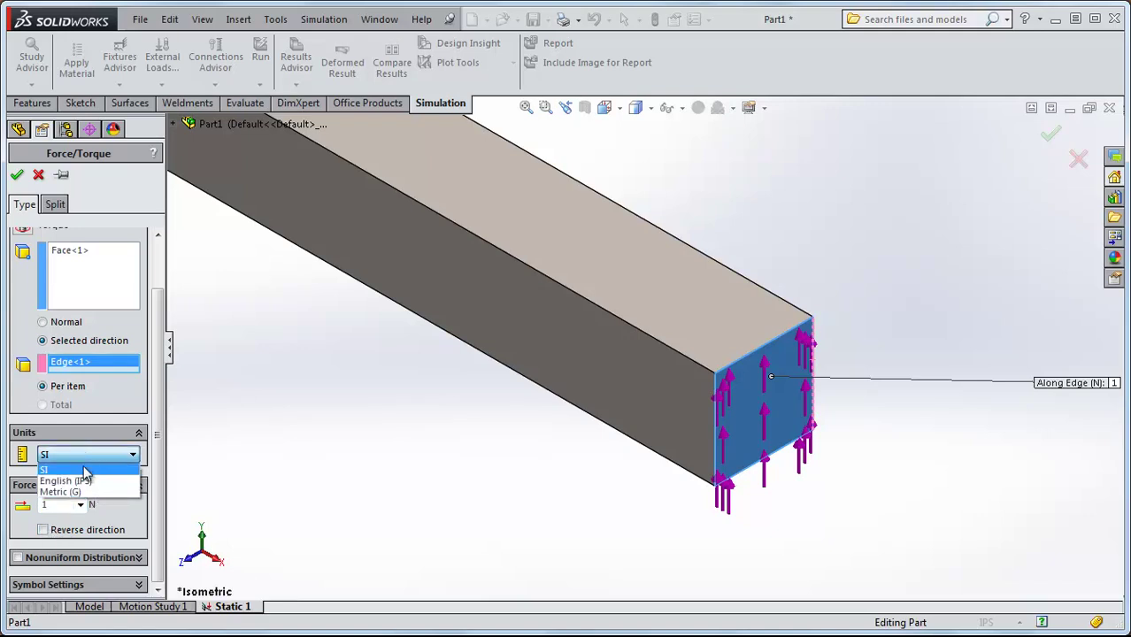
pyautogui.click(85, 479)
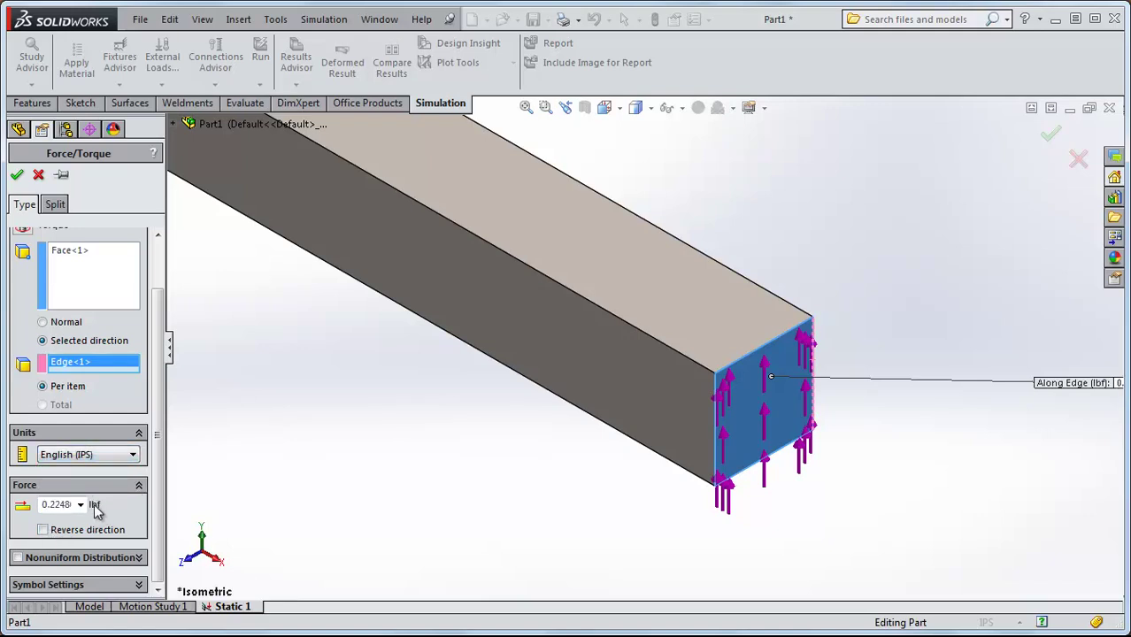
pyautogui.click(43, 530)
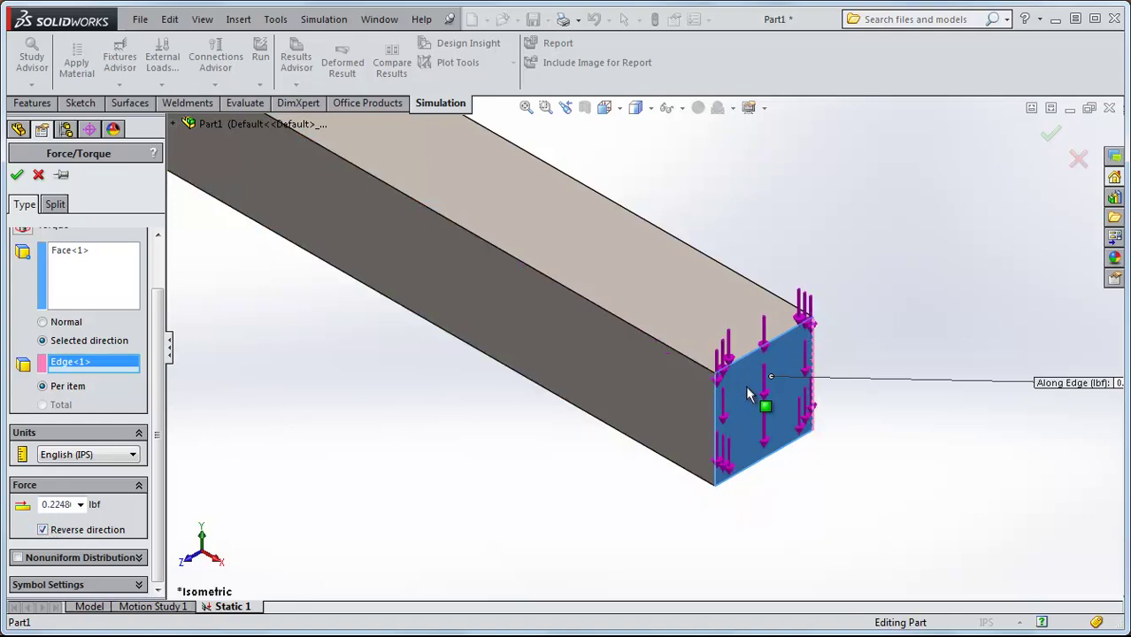
pyautogui.write('1')
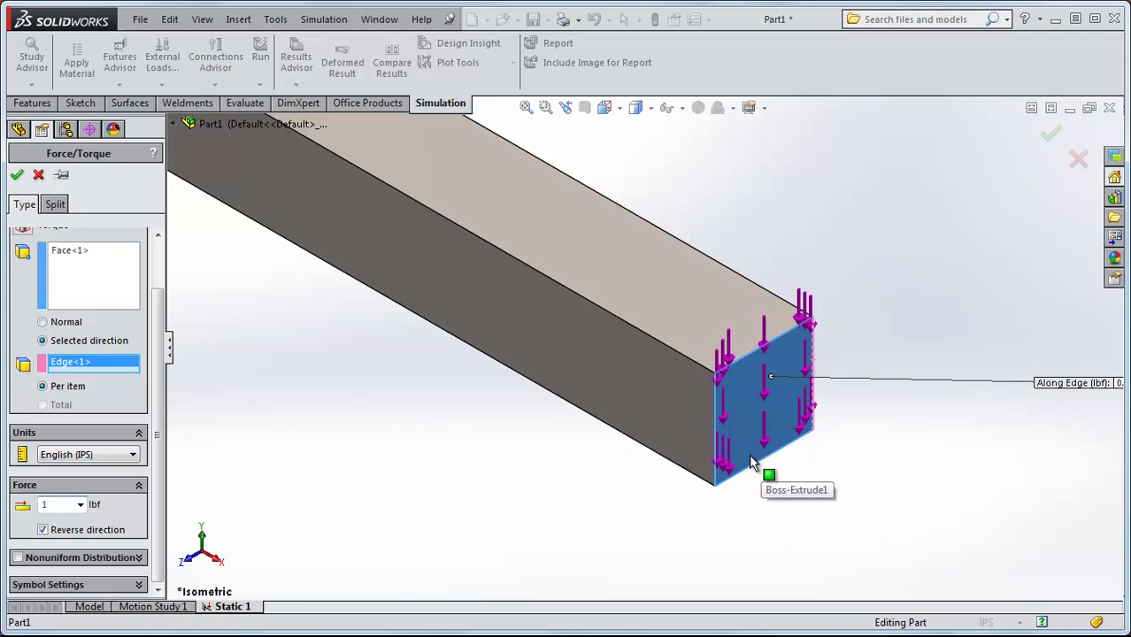
pyautogui.click(17, 175)
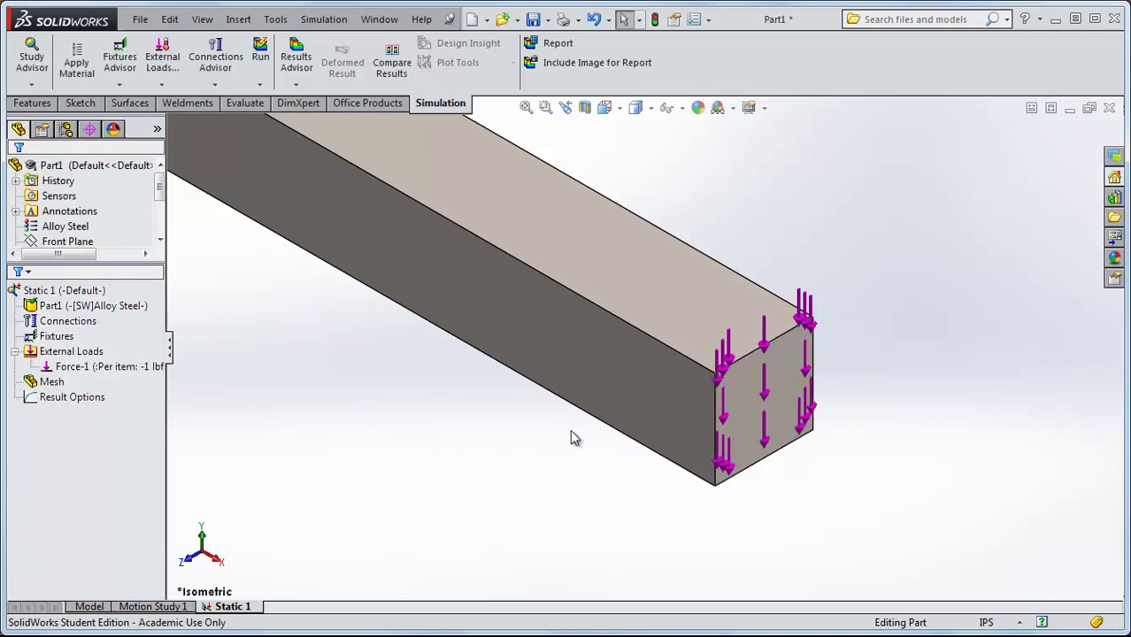
pyautogui.press('f')
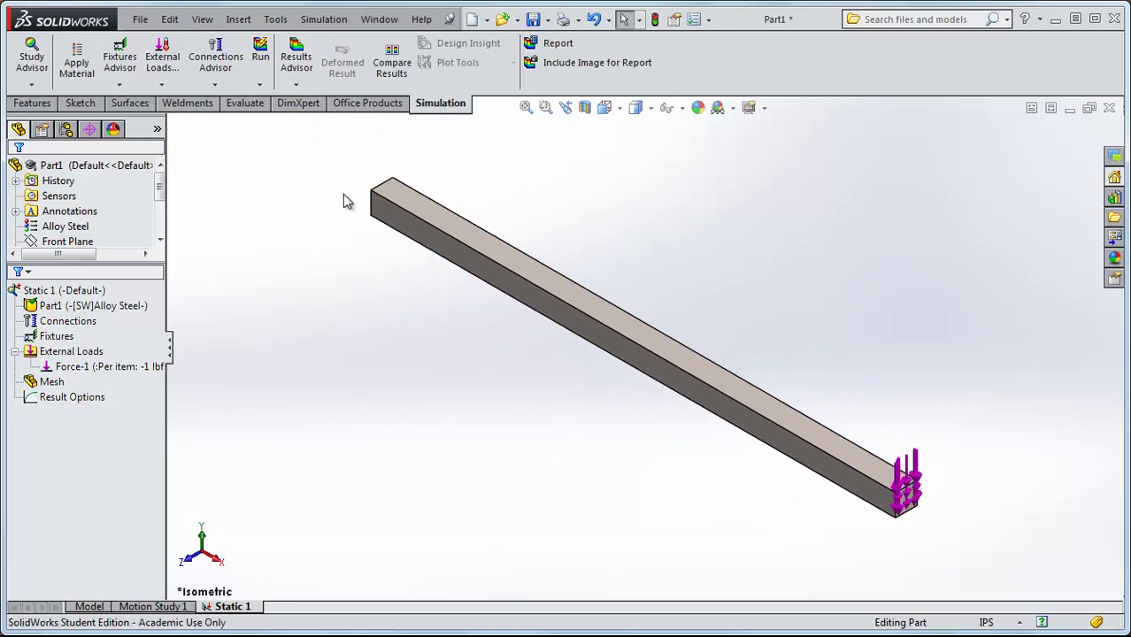
# Step: Define a Fixed Geometry fixture on the bar's end face opposite the loaded end
pyautogui.moveTo(345, 202); pyautogui.dragTo(466, 279, button='middle')
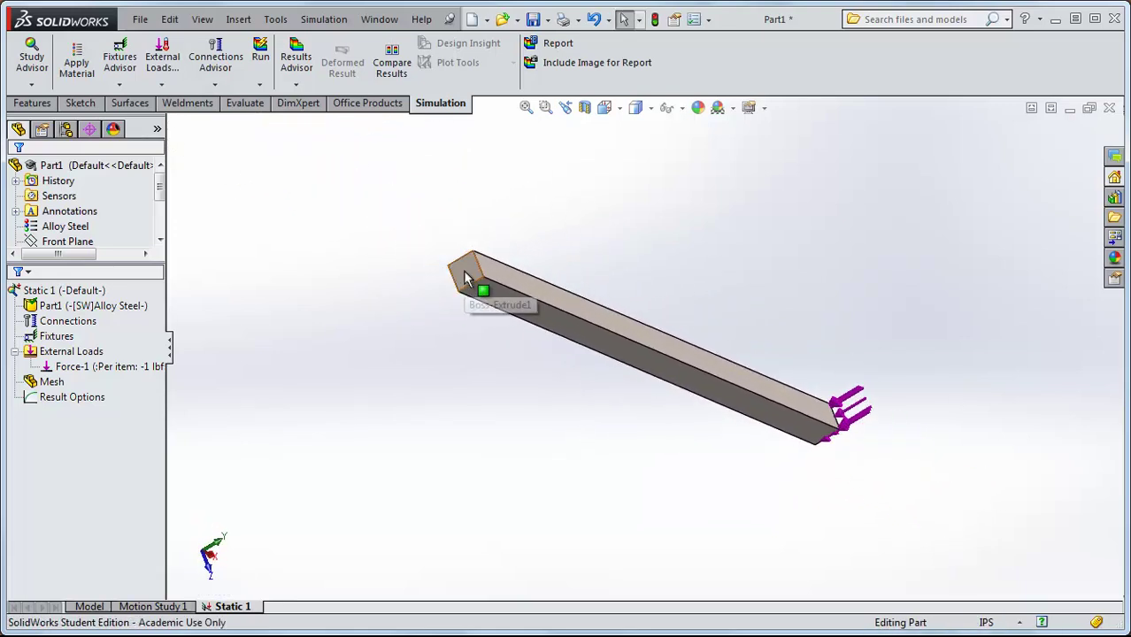
pyautogui.scroll(-6, 465, 279)
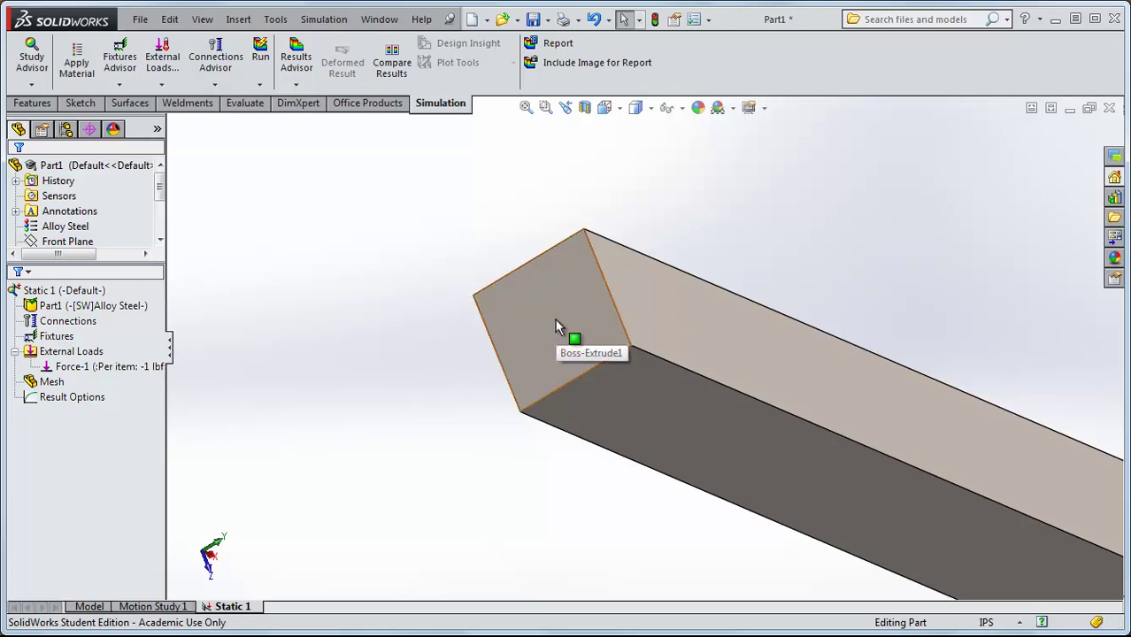
pyautogui.click(64, 337)
pyautogui.rightClick(67, 339)
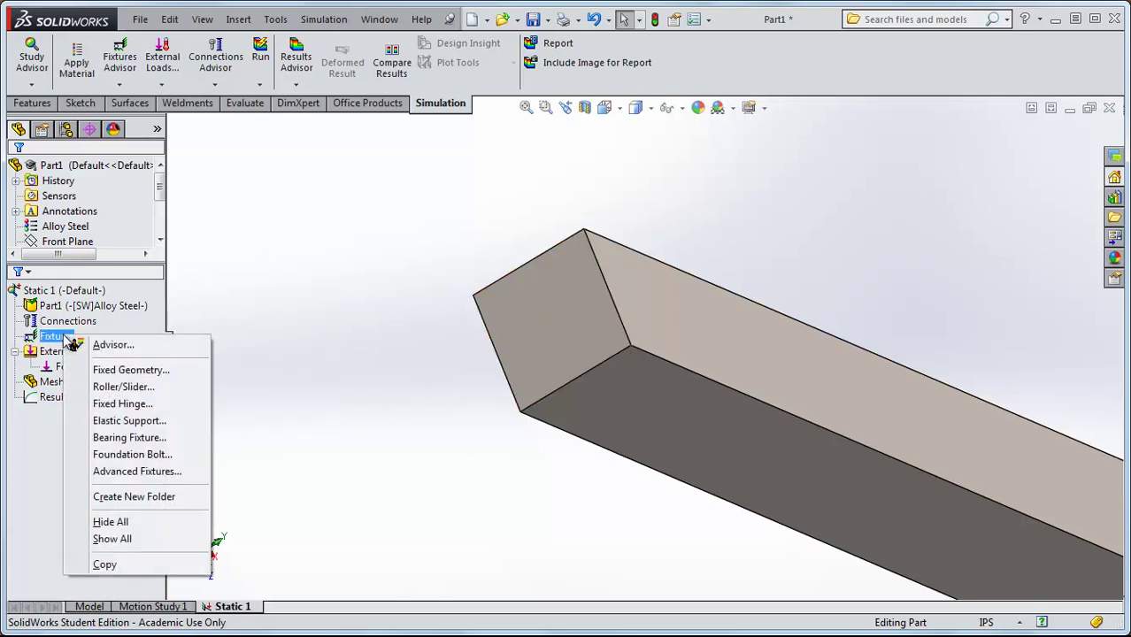
pyautogui.click(110, 372)
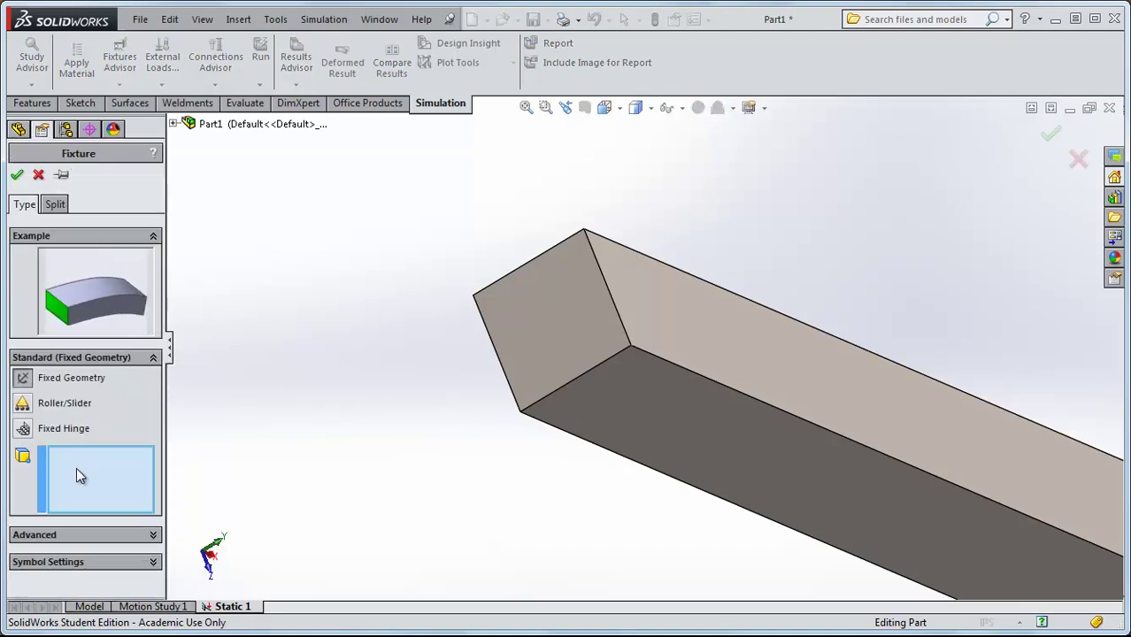
pyautogui.click(539, 321)
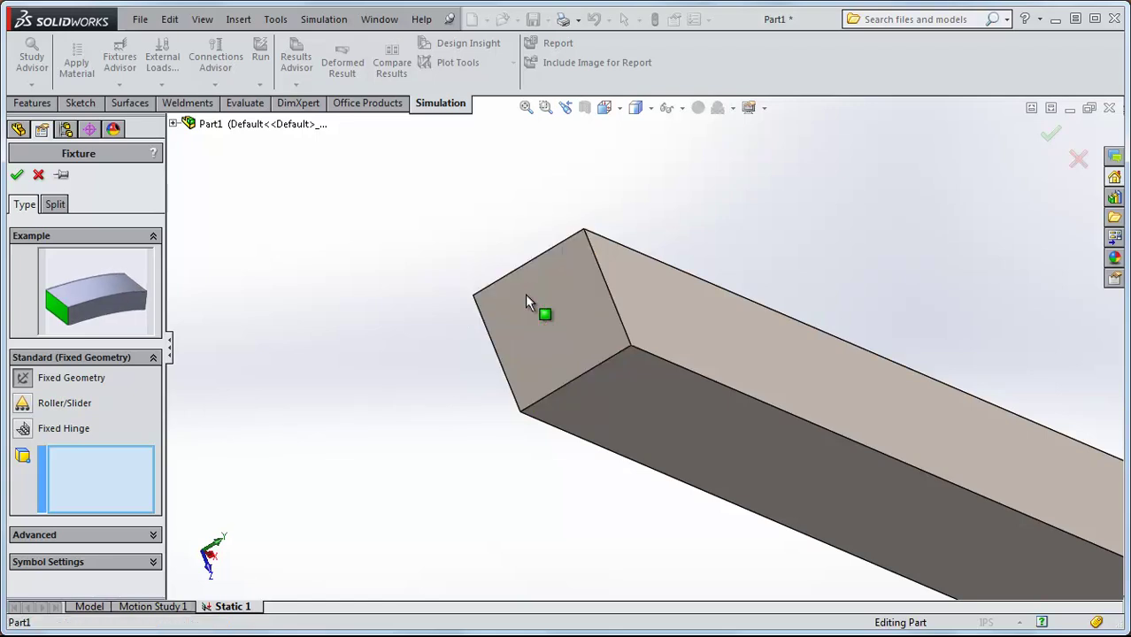
pyautogui.click(525, 298)
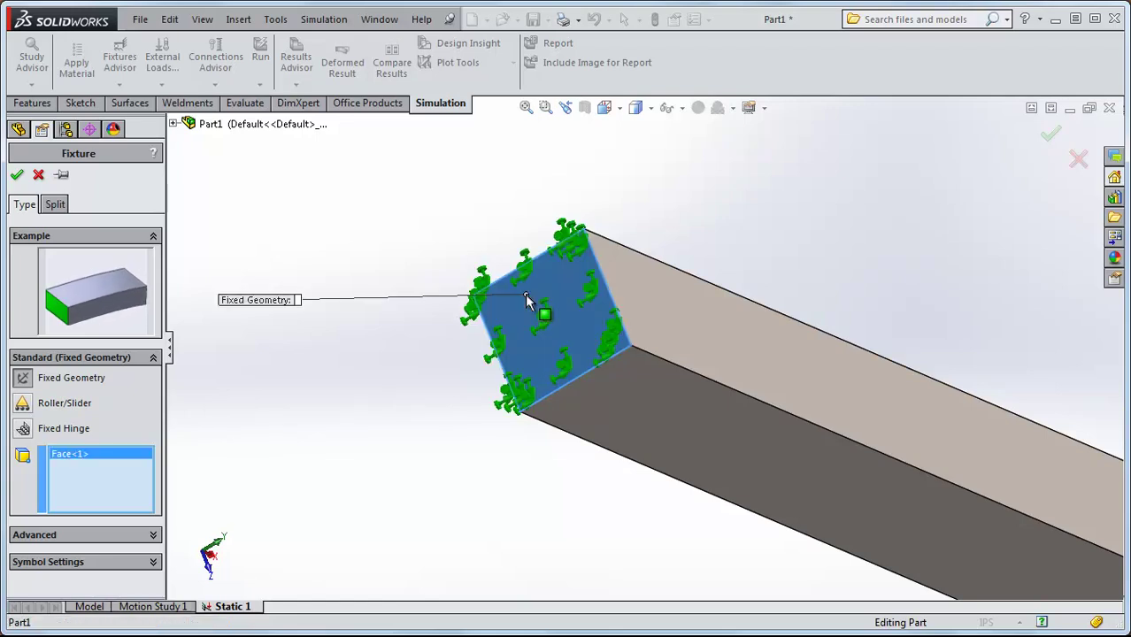
# Step: Examine the fixed-geometry symbols on the restrained end face straight on, from the front, and at an angle
pyautogui.scroll(5, 576, 328)
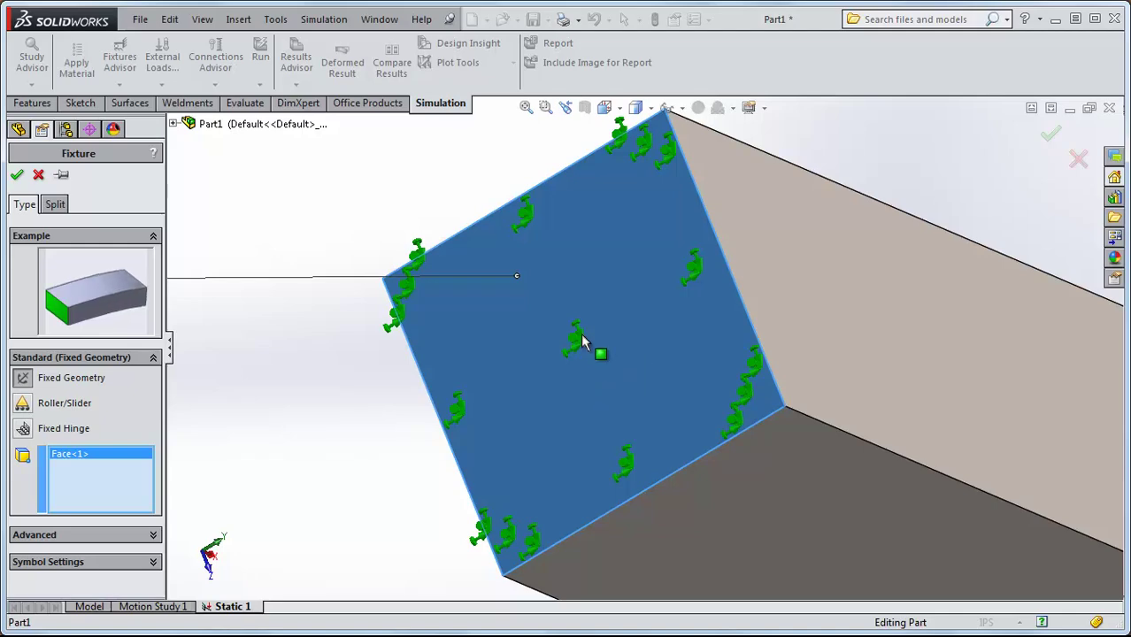
pyautogui.hotkey('ctrl', '3')
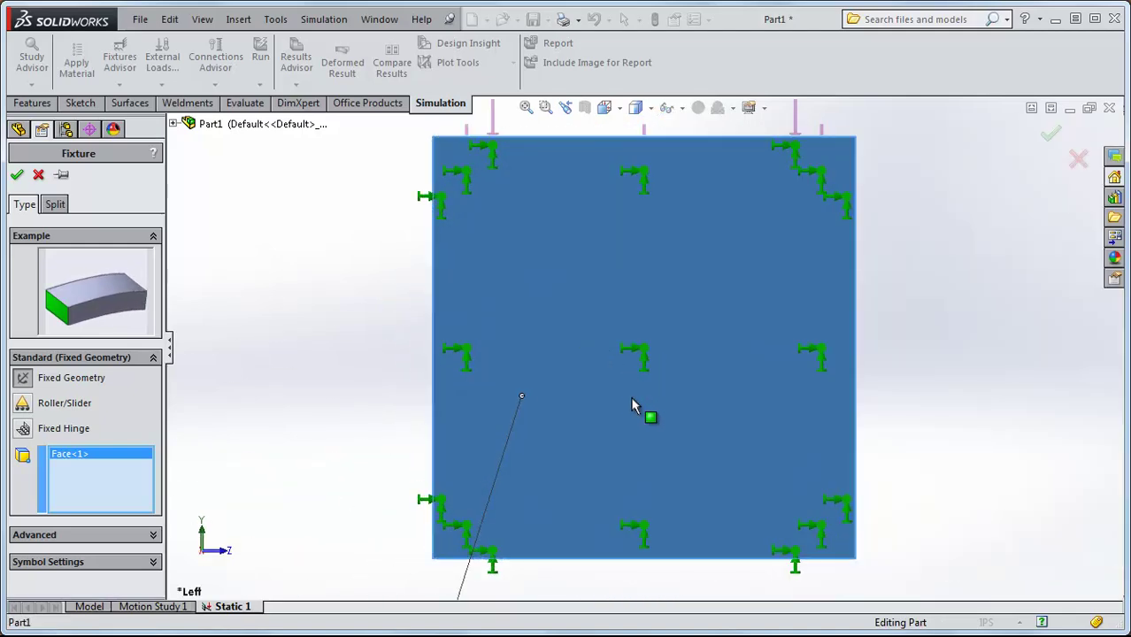
pyautogui.scroll(-2, 655, 352)
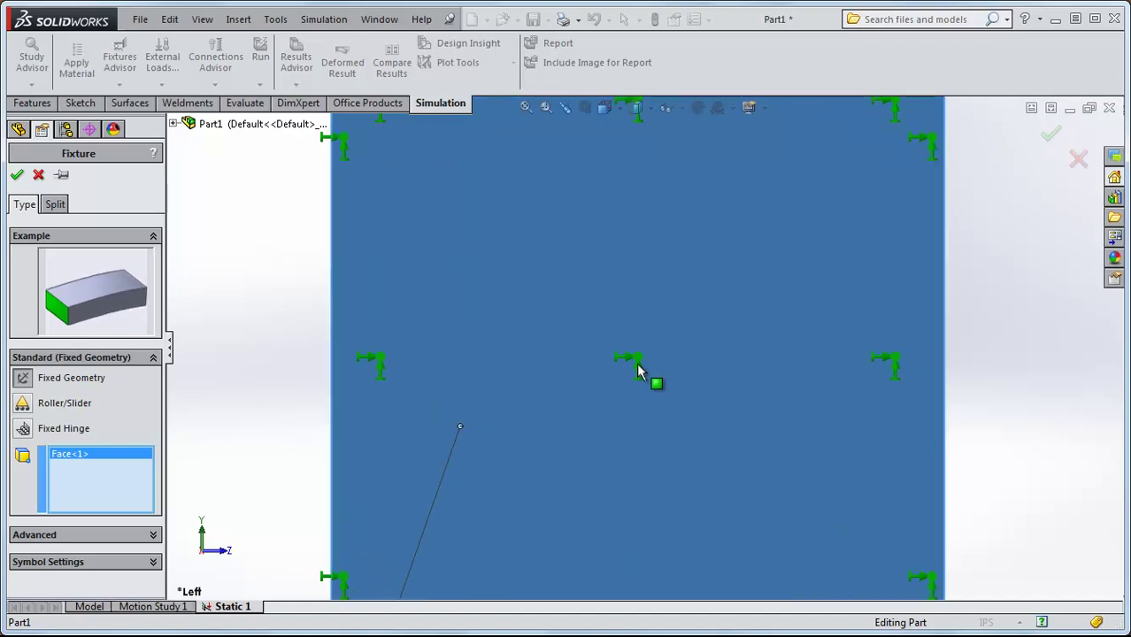
pyautogui.scroll(3, 639, 372)
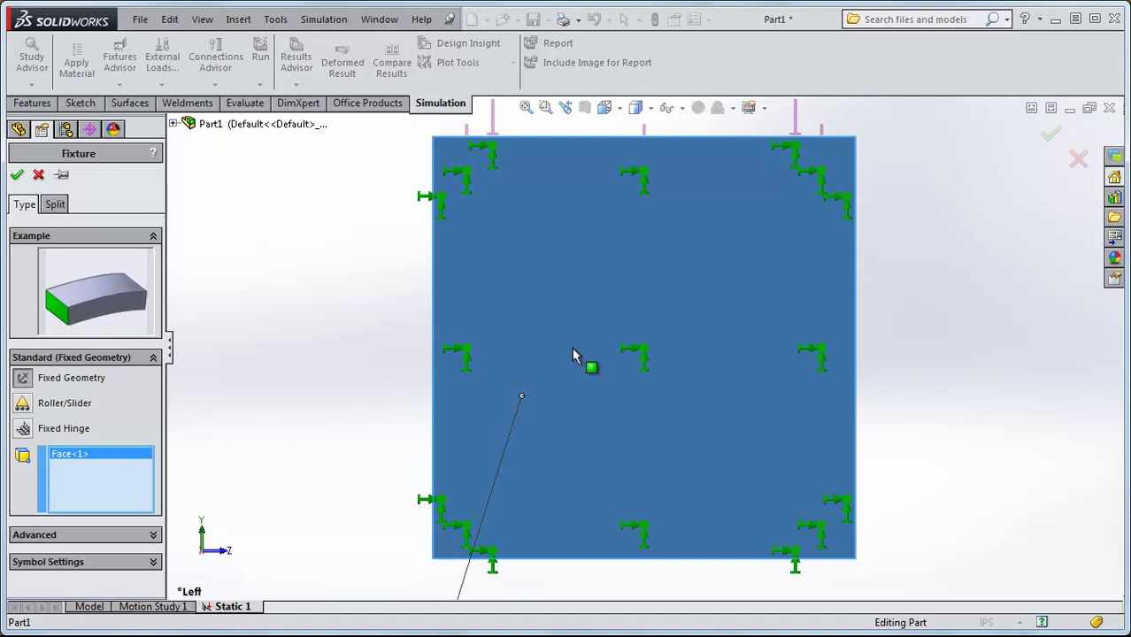
pyautogui.hotkey('ctrl', '1')
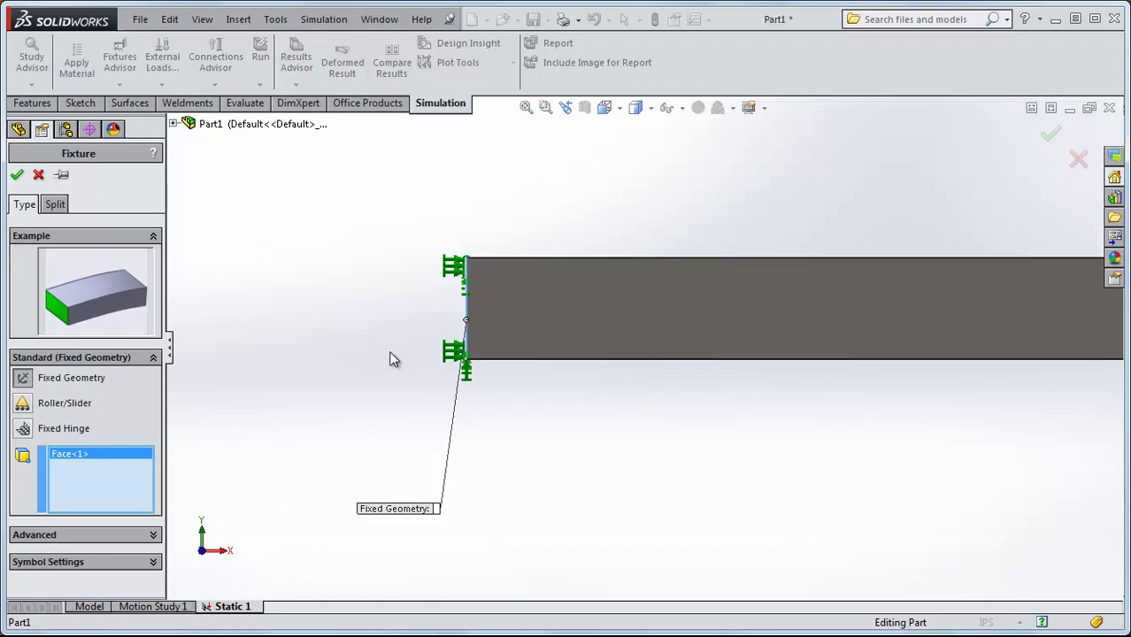
pyautogui.moveTo(394, 359); pyautogui.dragTo(402, 267, button='middle')
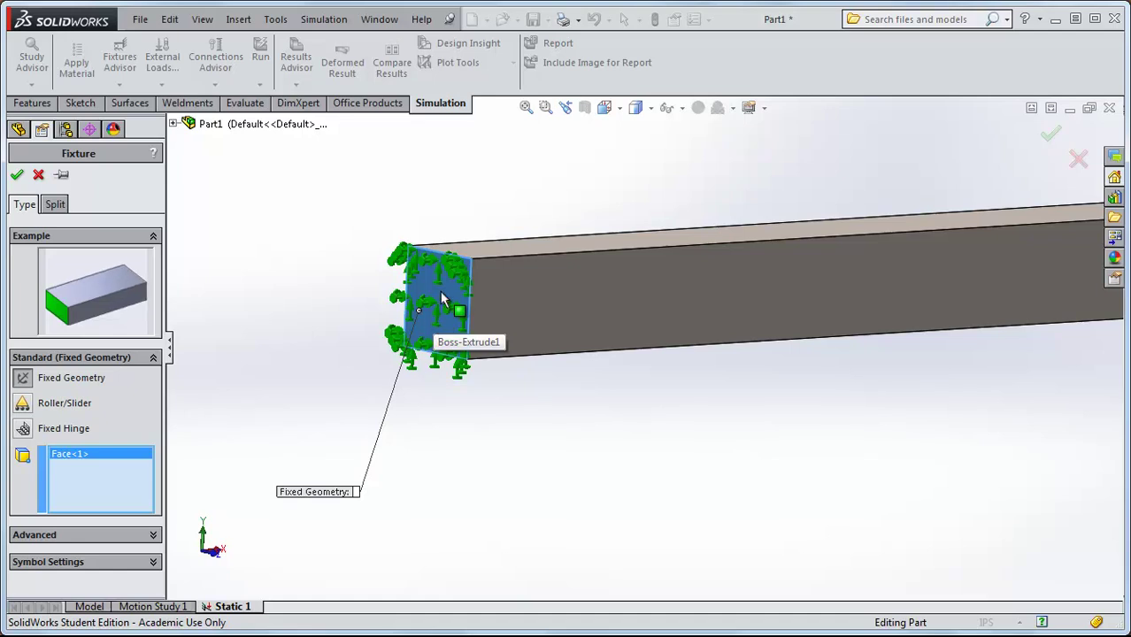
pyautogui.scroll(-2, 448, 298)
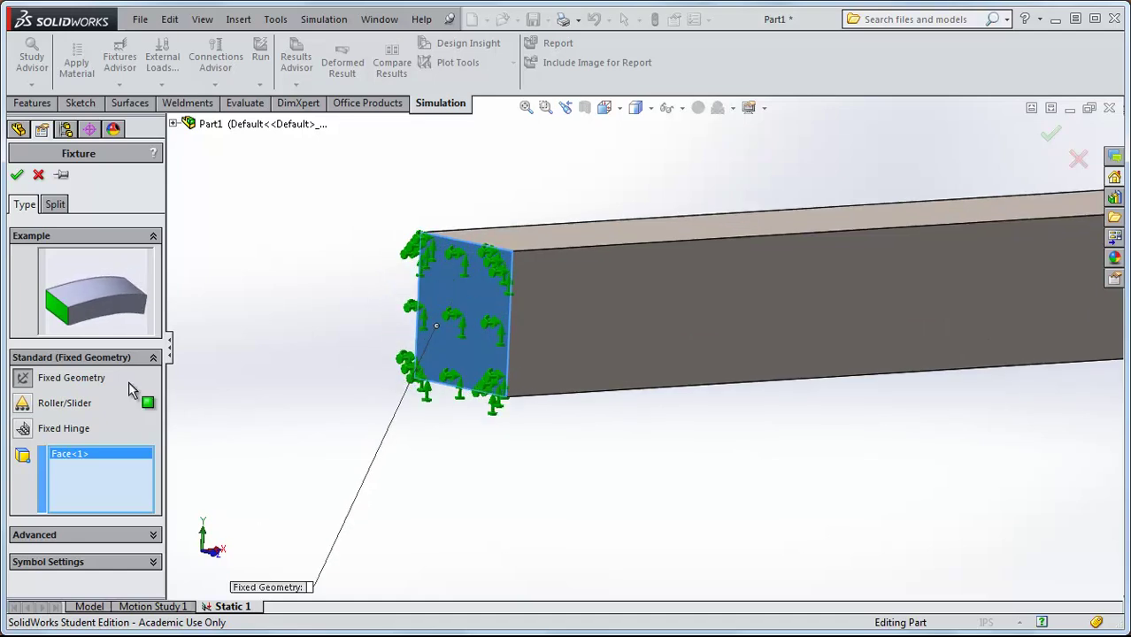
# Step: Try an advanced Use Reference Geometry fixture on the same end face, with the face's vertical edge as the direction reference
pyautogui.rightClick(91, 481)
pyautogui.click(133, 493)
pyautogui.click(483, 283)
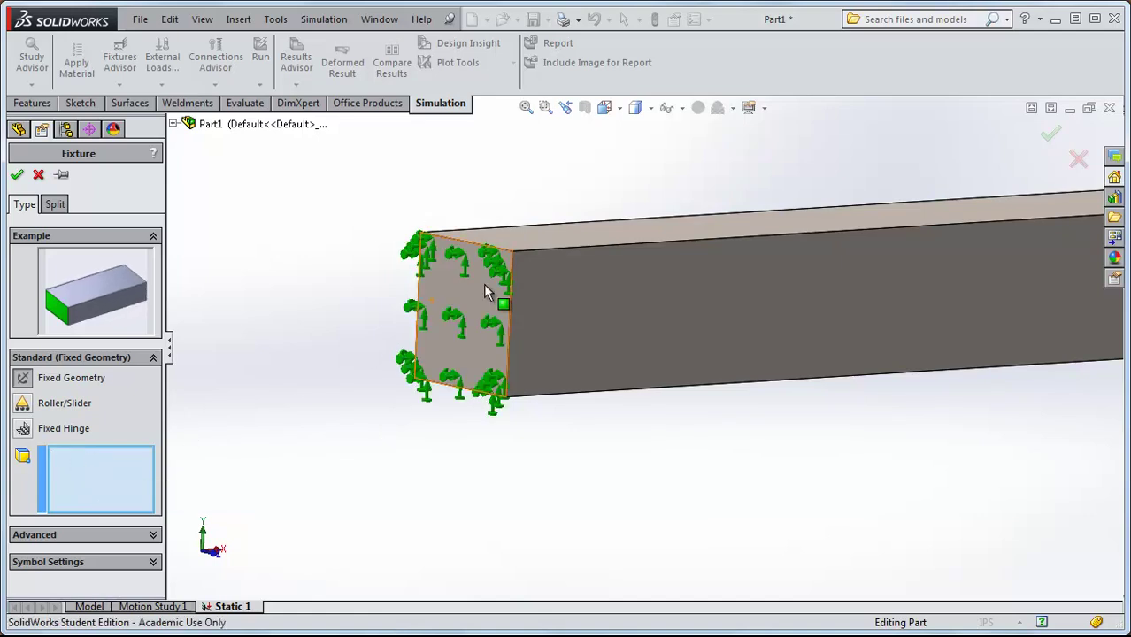
pyautogui.click(117, 362)
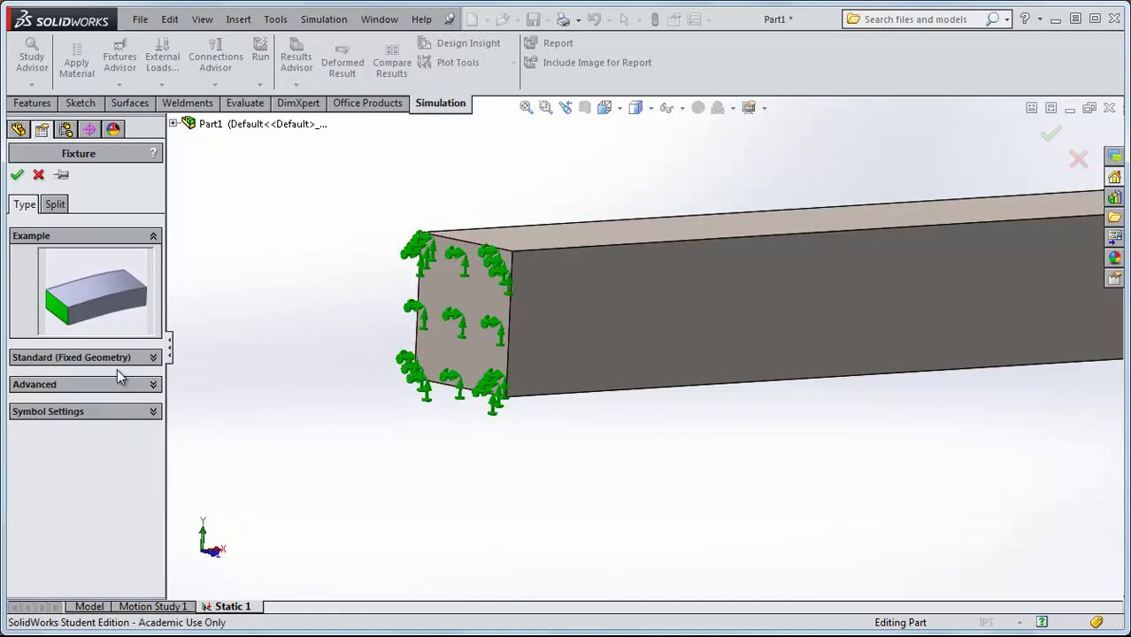
pyautogui.click(120, 385)
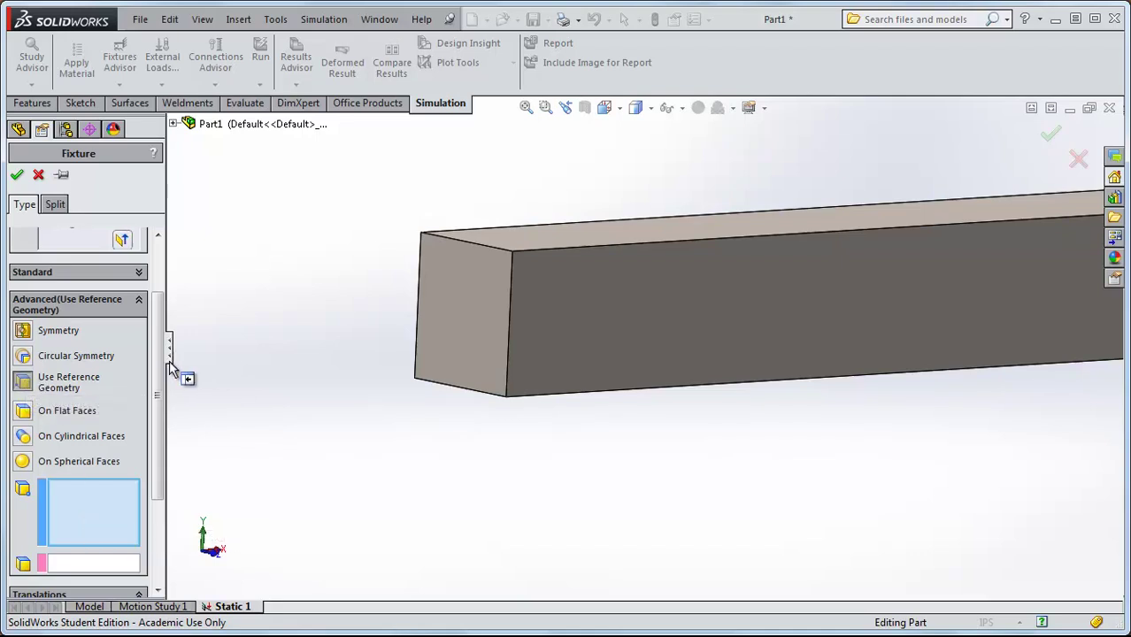
pyautogui.scroll(-3, 169, 396)
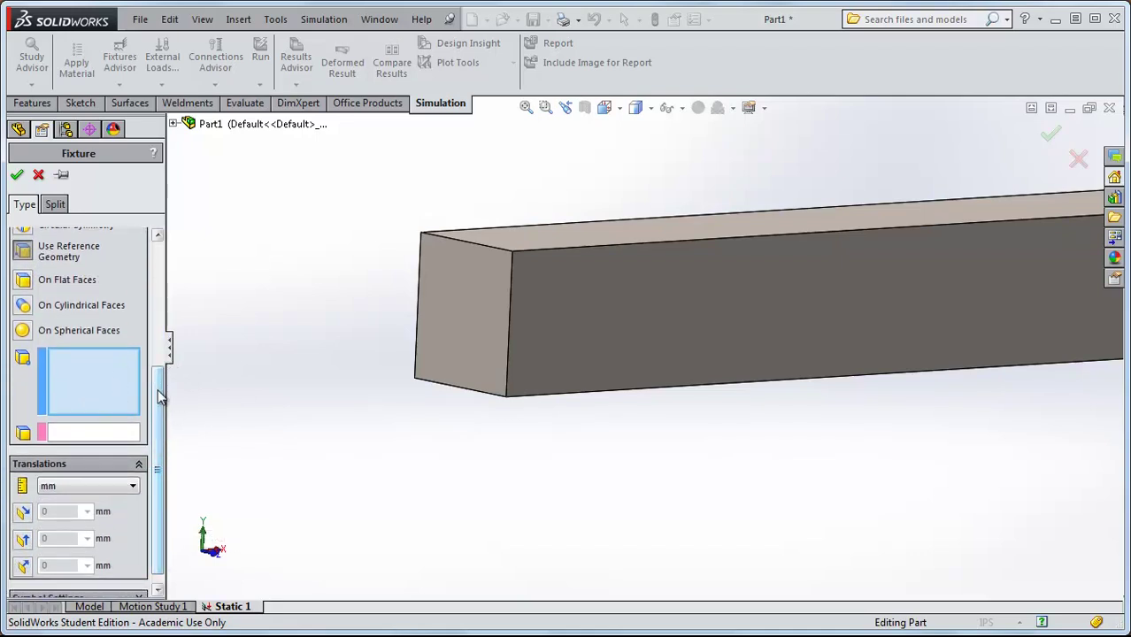
pyautogui.scroll(2, 163, 372)
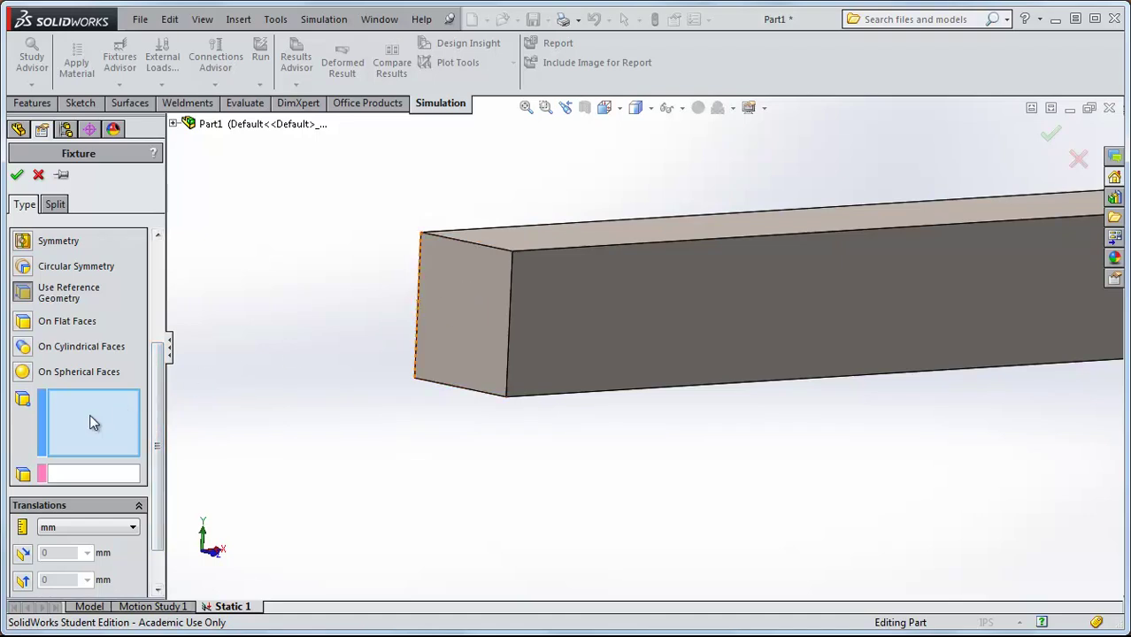
pyautogui.click(481, 284)
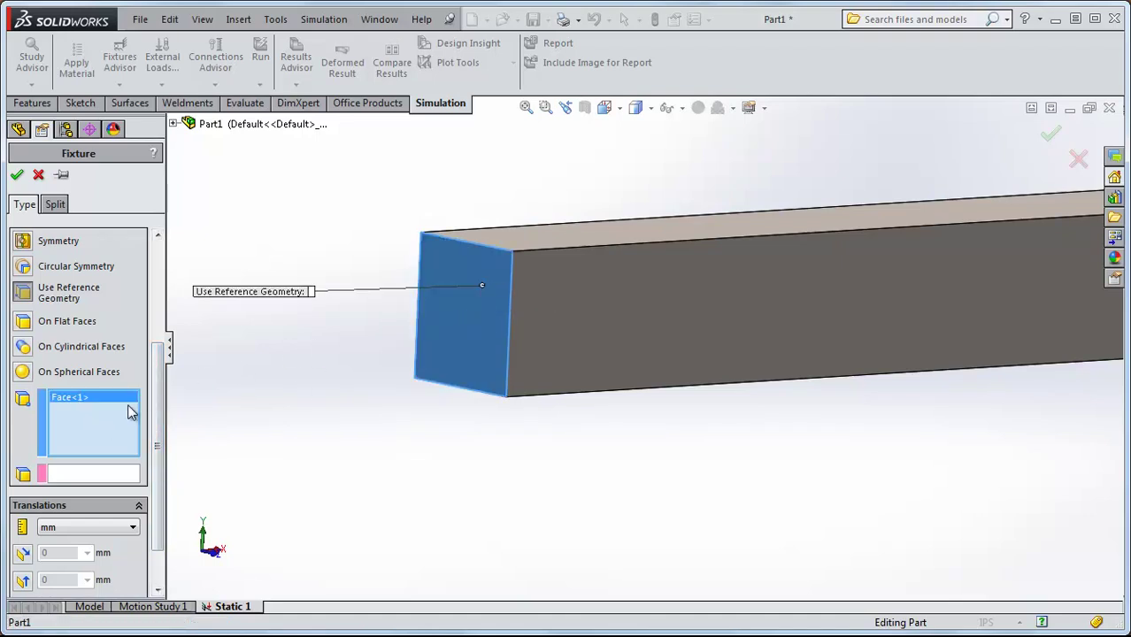
pyautogui.click(106, 475)
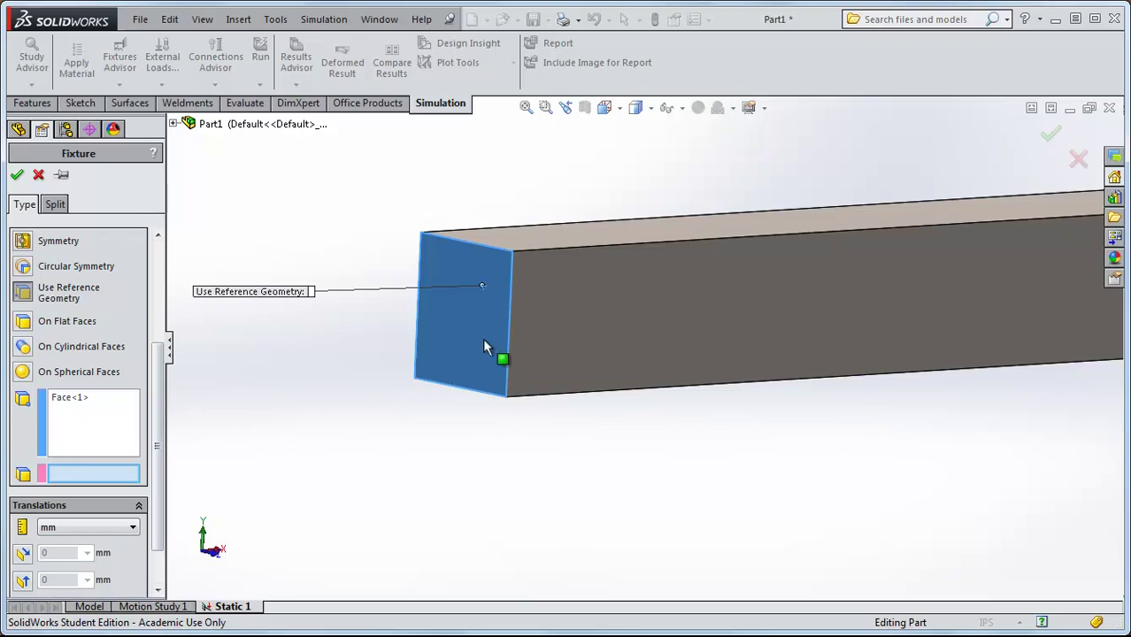
pyautogui.click(508, 329)
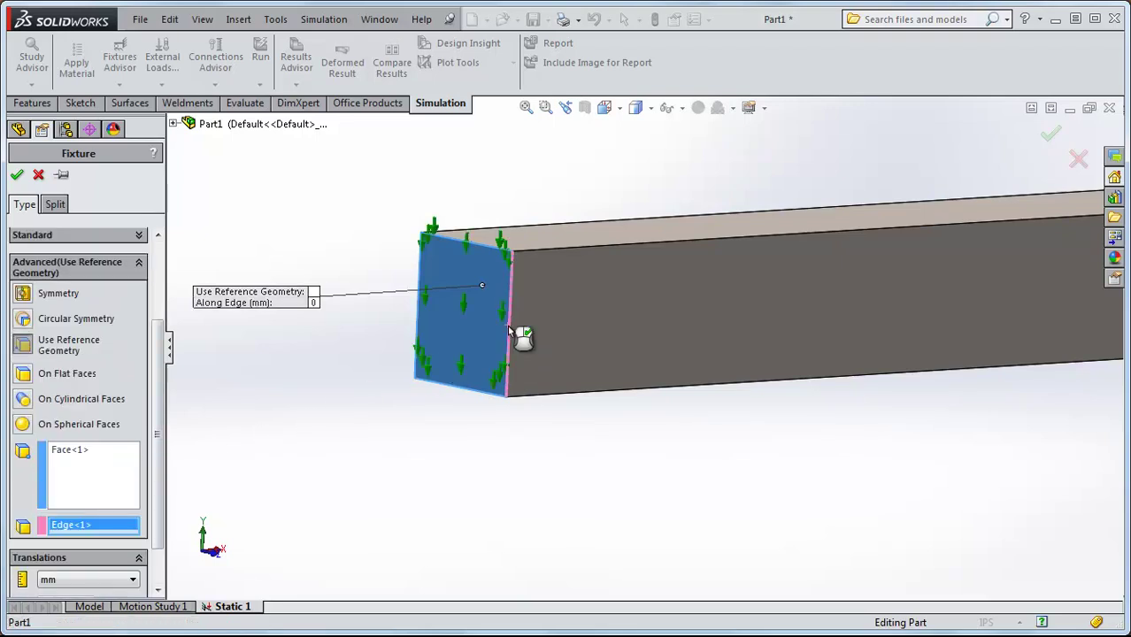
pyautogui.scroll(-5, 497, 296)
pyautogui.scroll(2, 512, 293)
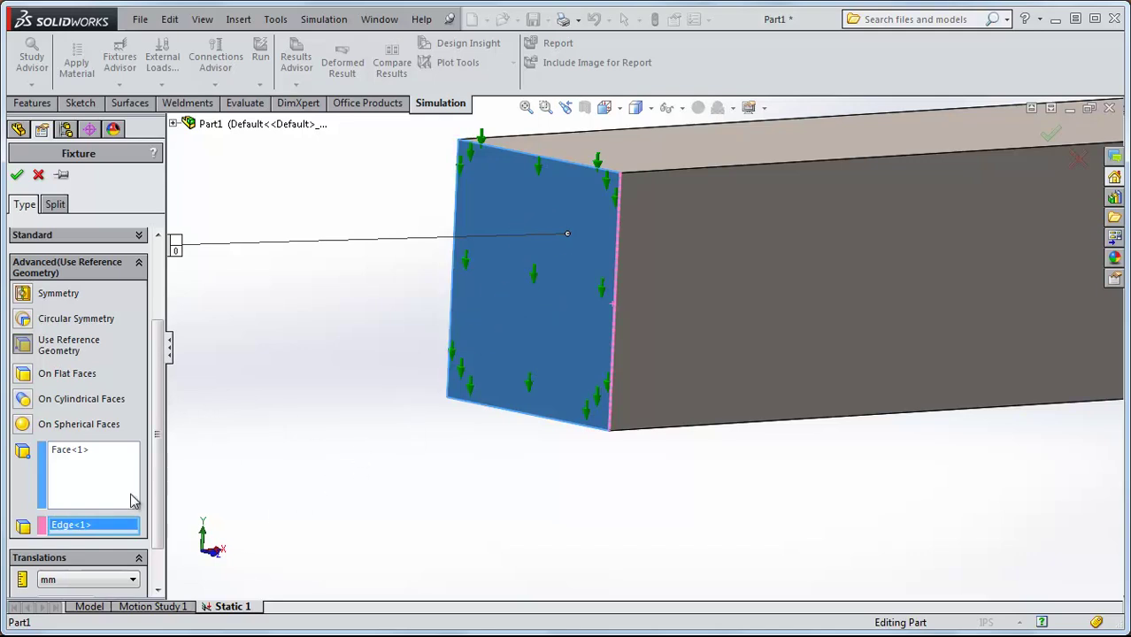
# Step: Try replacing the edge reference with the end face itself and restraining both in-plane translations and the normal translation at 0 mm
pyautogui.rightClick(88, 520)
pyautogui.click(115, 522)
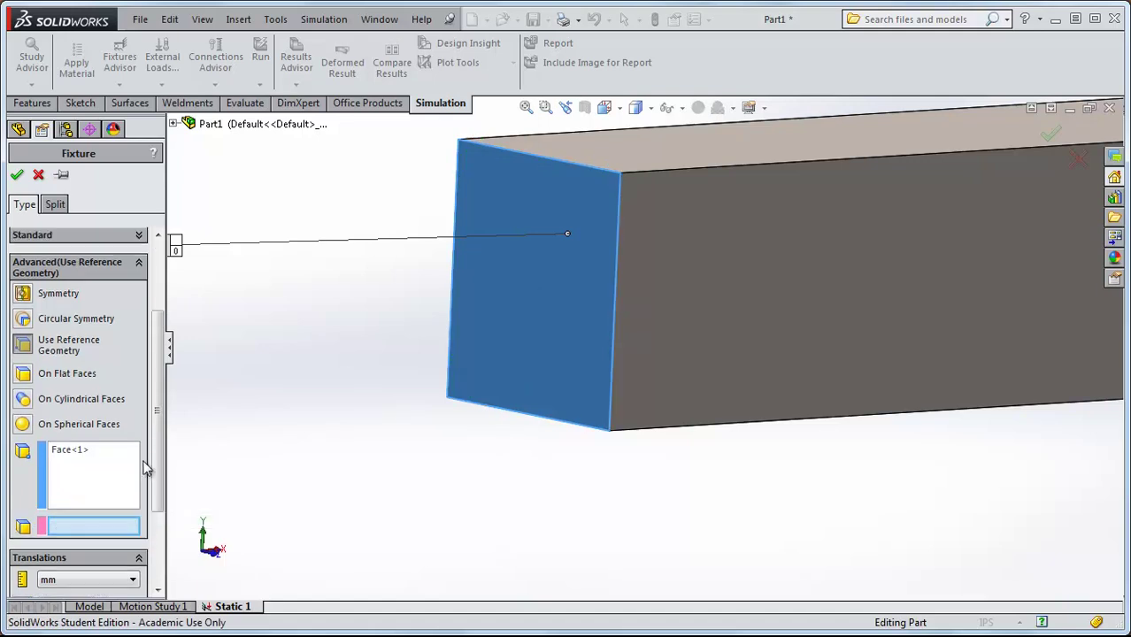
pyautogui.scroll(-1, 159, 458)
pyautogui.scroll(-3, 160, 459)
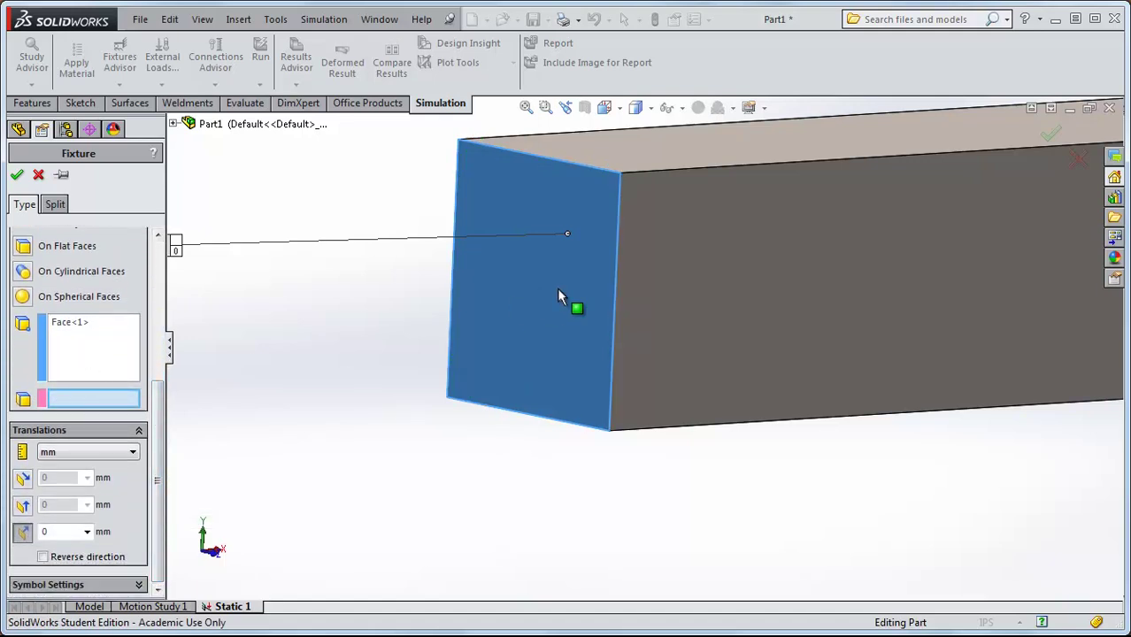
pyautogui.click(23, 533)
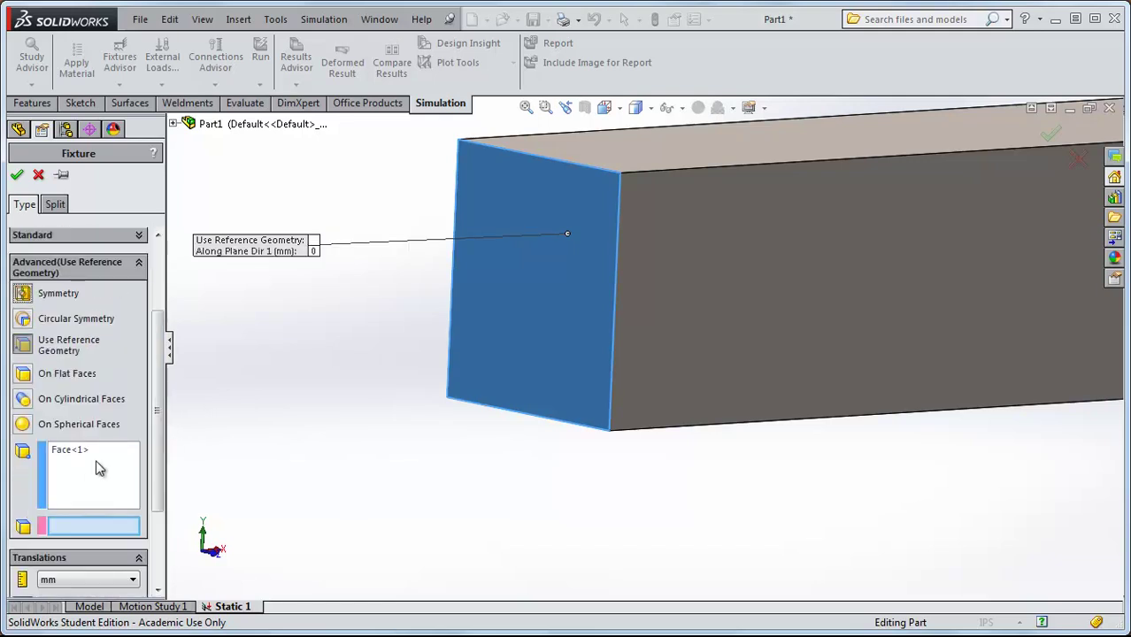
pyautogui.scroll(-3, 154, 429)
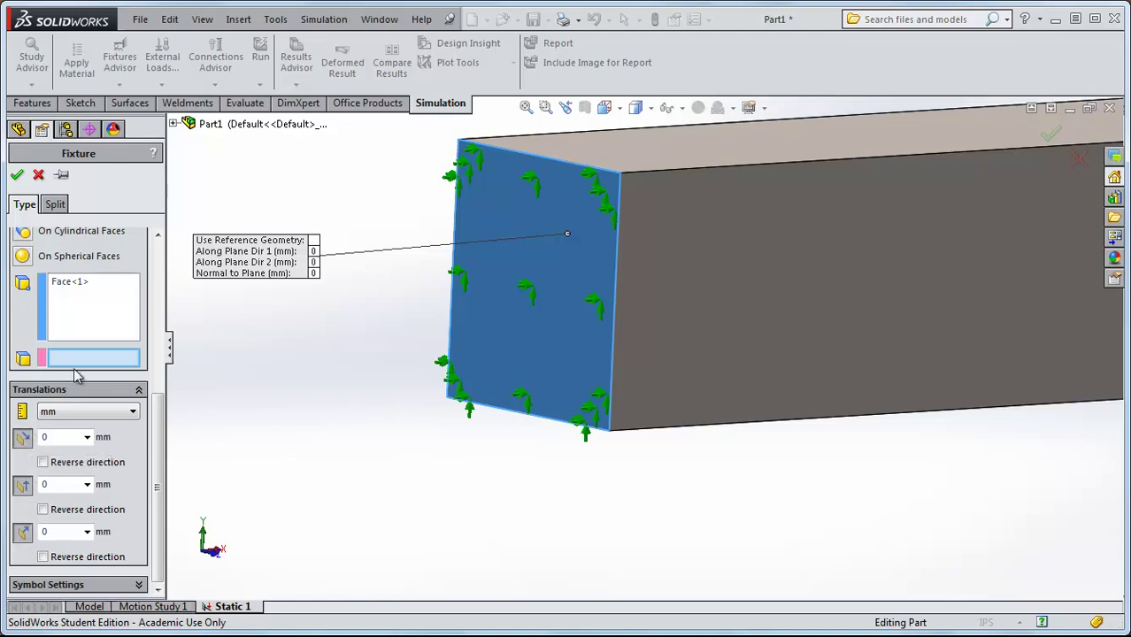
pyautogui.click(482, 324)
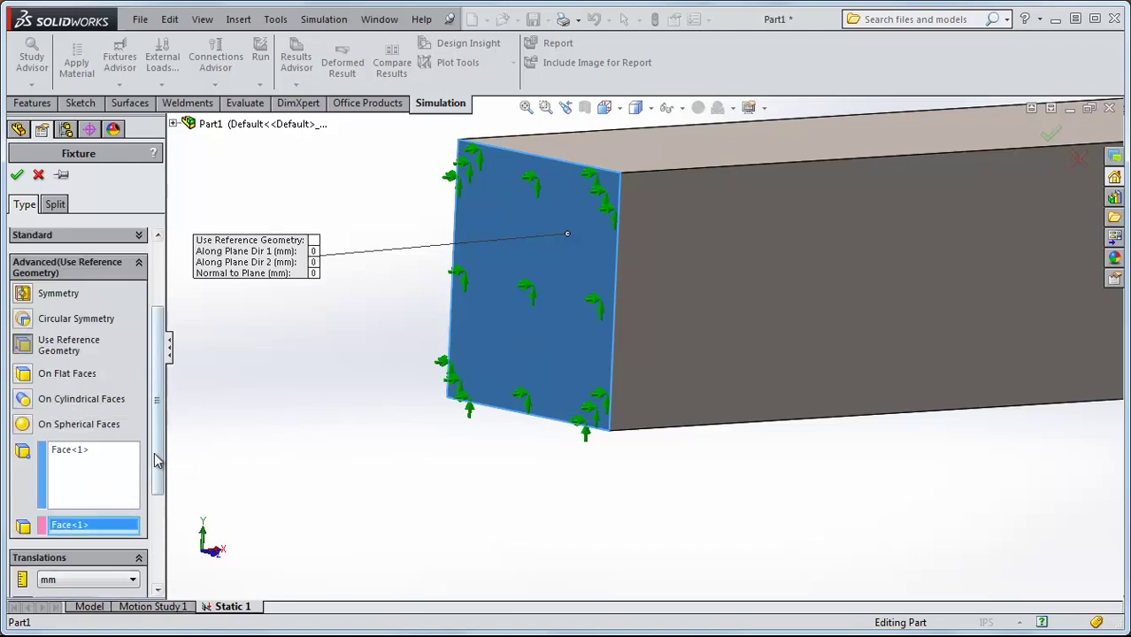
pyautogui.scroll(-3, 97, 475)
pyautogui.scroll(-3, 548, 303)
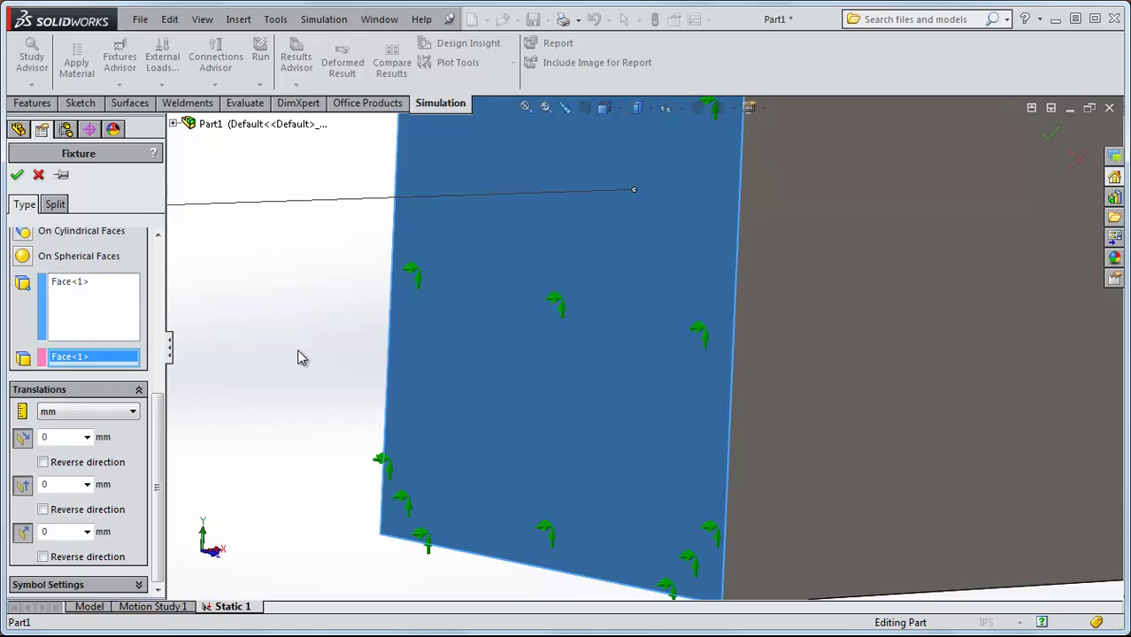
# Step: Switch the fixture back to standard Fixed Geometry on the end face and apply it
pyautogui.click(146, 390)
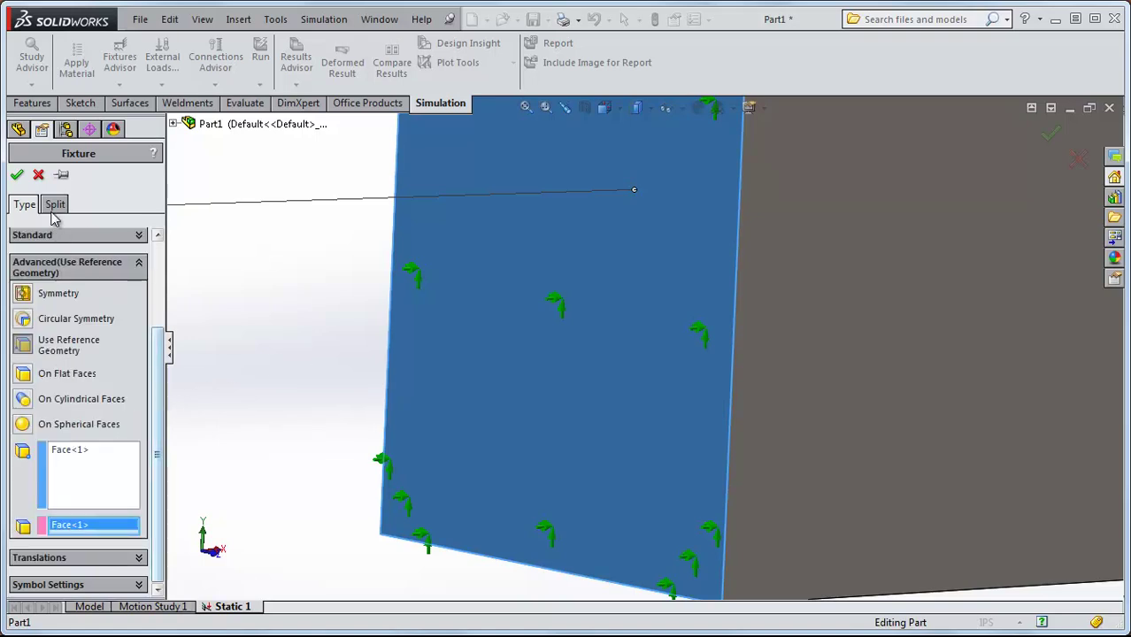
pyautogui.click(75, 262)
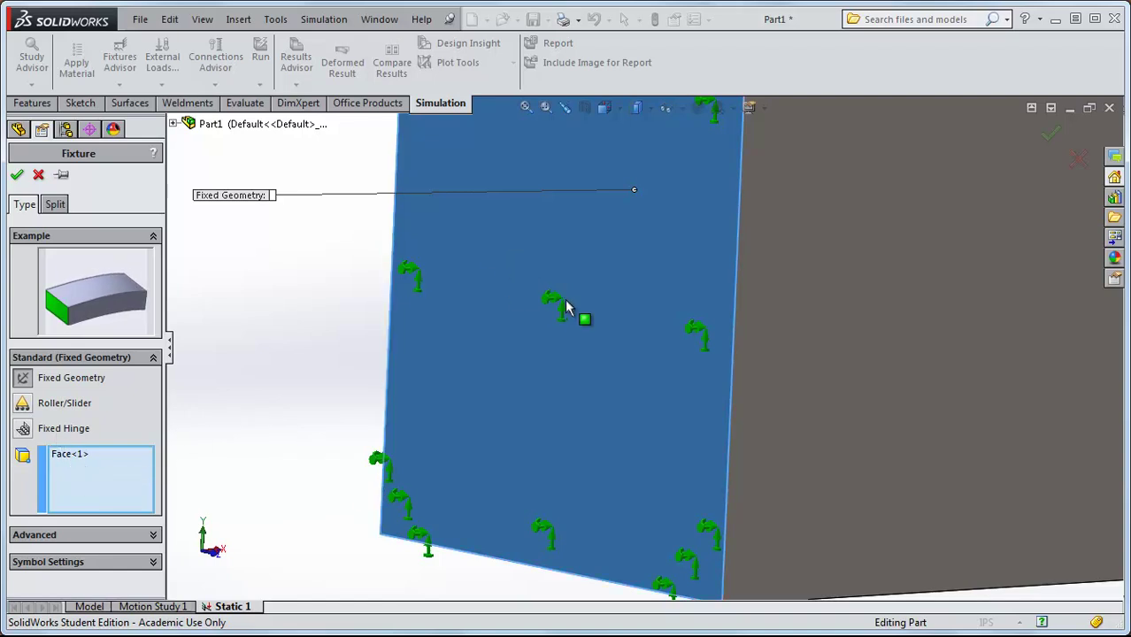
pyautogui.click(17, 176)
pyautogui.press('f')
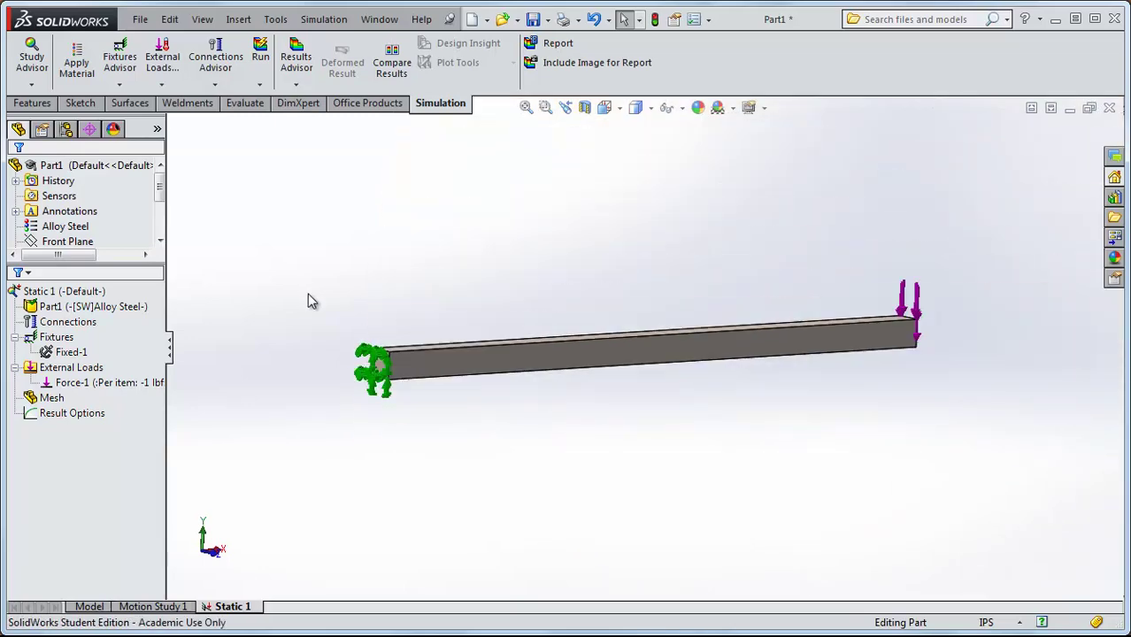
pyautogui.hotkey('ctrl', '7')
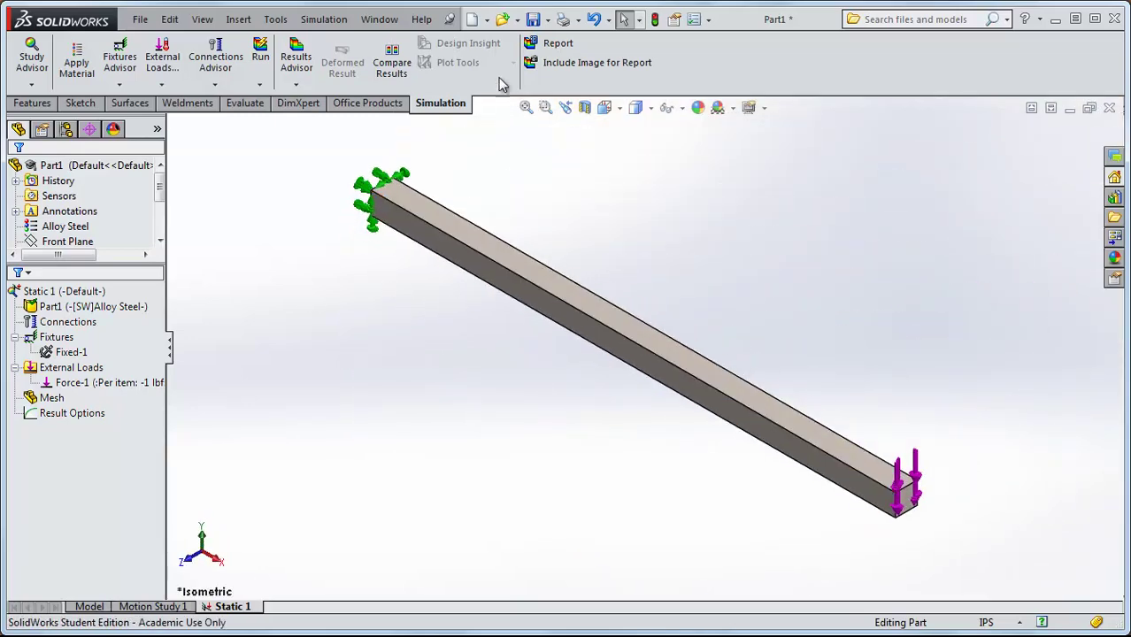
# Step: Save the part to the Desktop under the file name cantilever
pyautogui.click(532, 21)
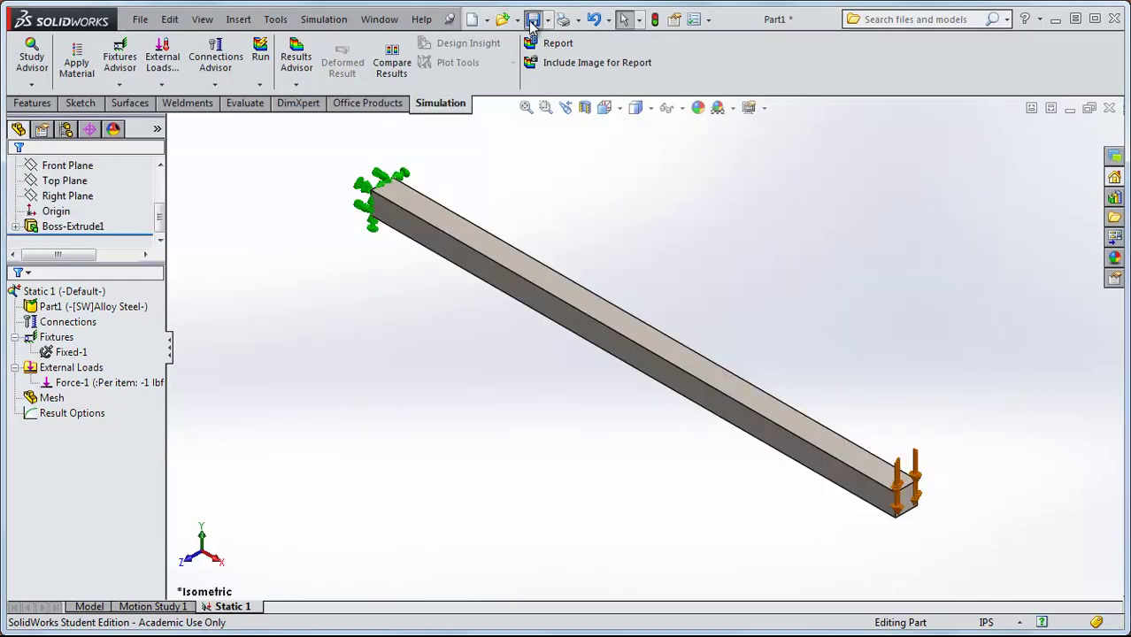
pyautogui.click(532, 20)
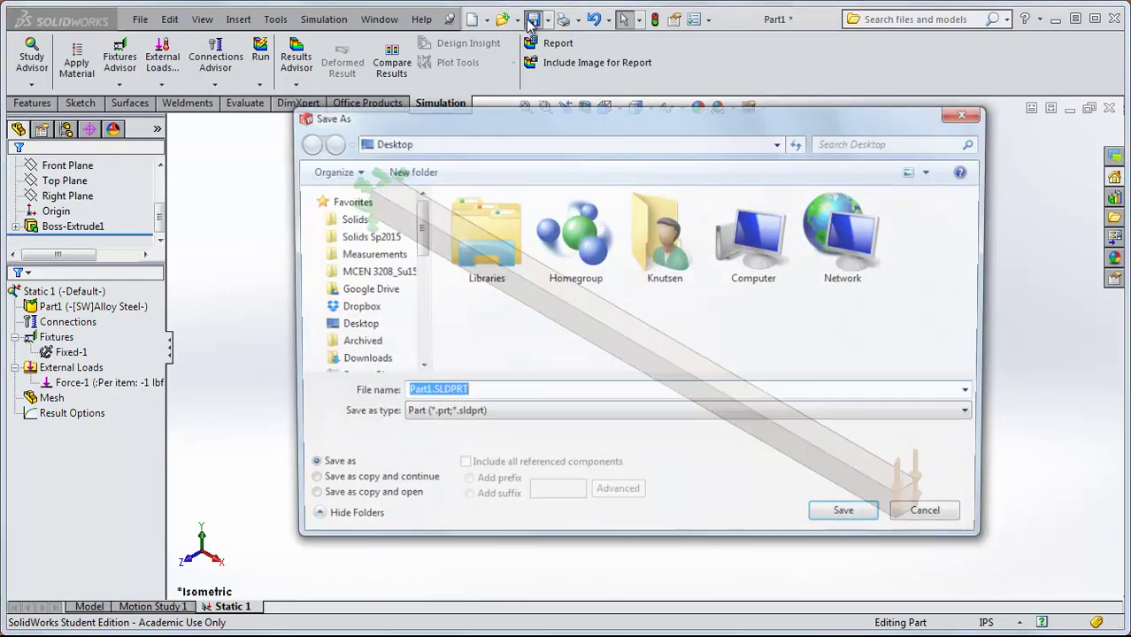
pyautogui.moveTo(571, 124); pyautogui.dragTo(599, 103)
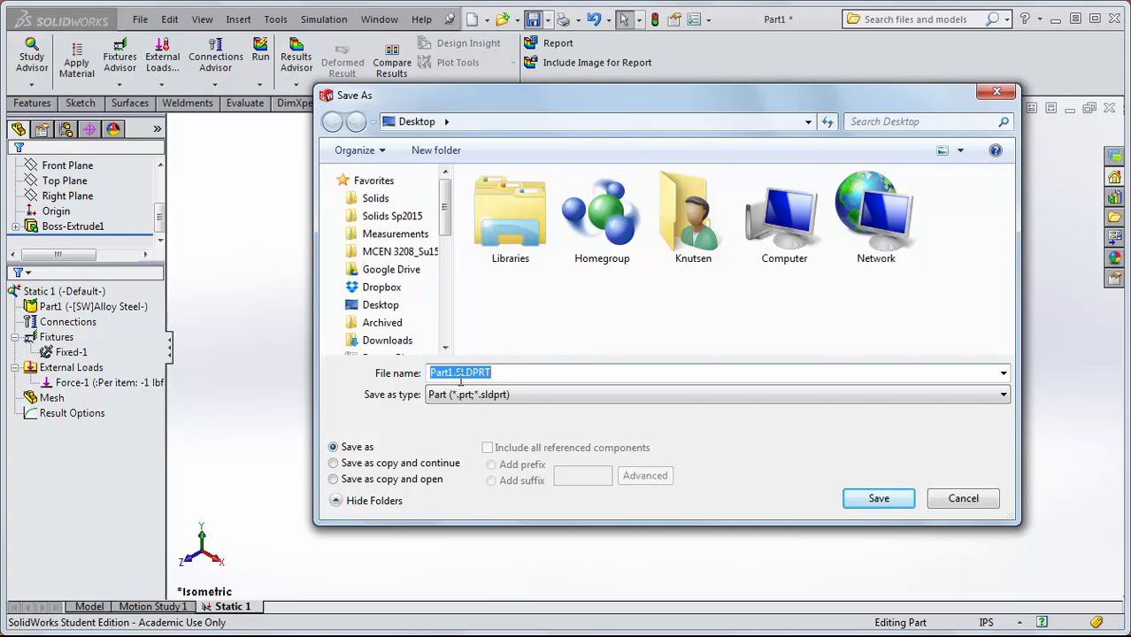
pyautogui.press('BackSpace')
pyautogui.write('ca')
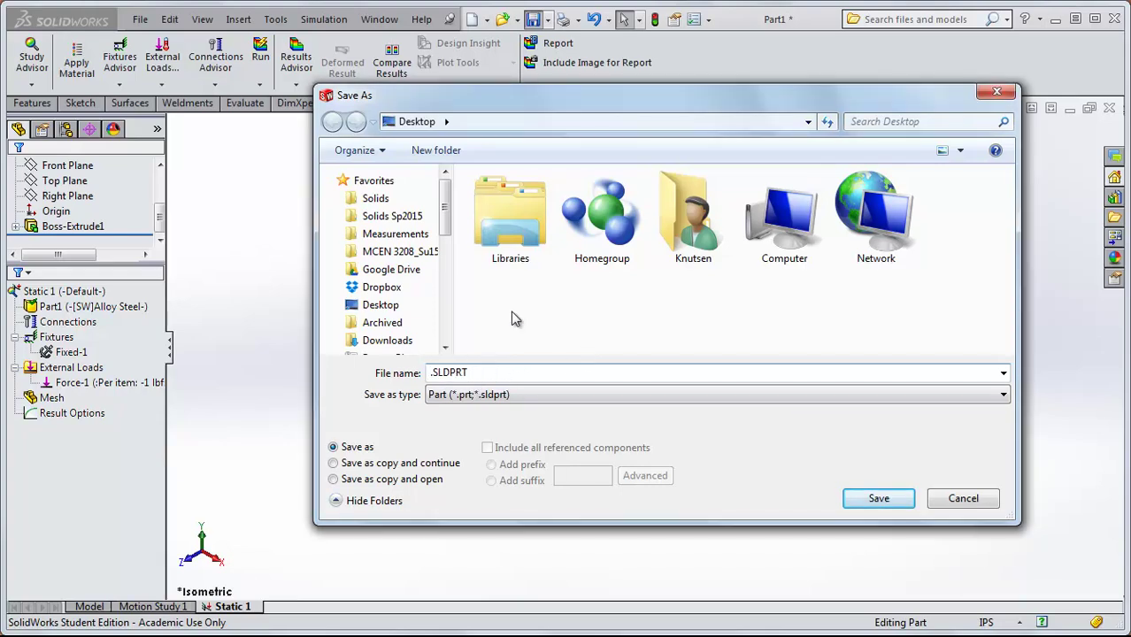
pyautogui.write('ntilever')
pyautogui.press('Return')
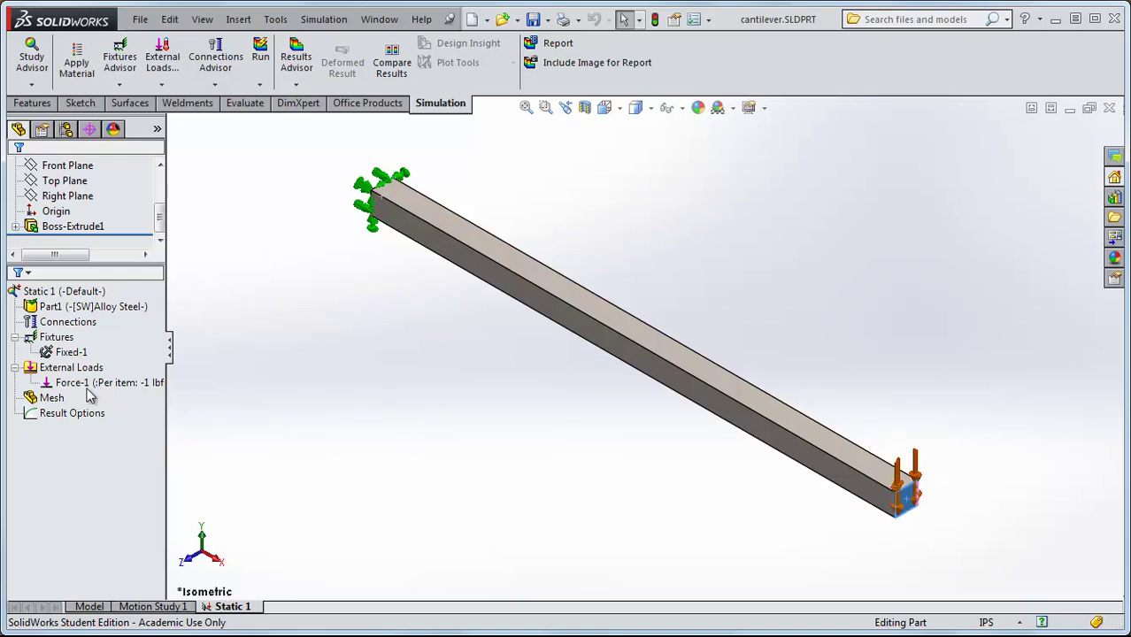
# Step: Mesh the bar at the default mesh density and inspect the elements up close
pyautogui.rightClick(53, 399)
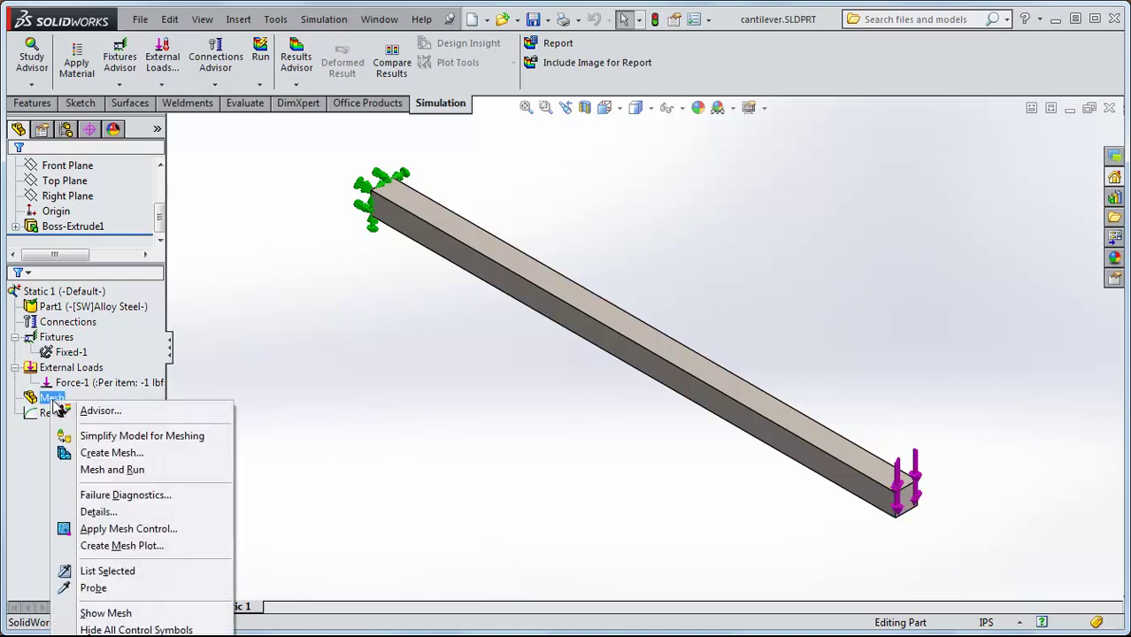
pyautogui.click(85, 453)
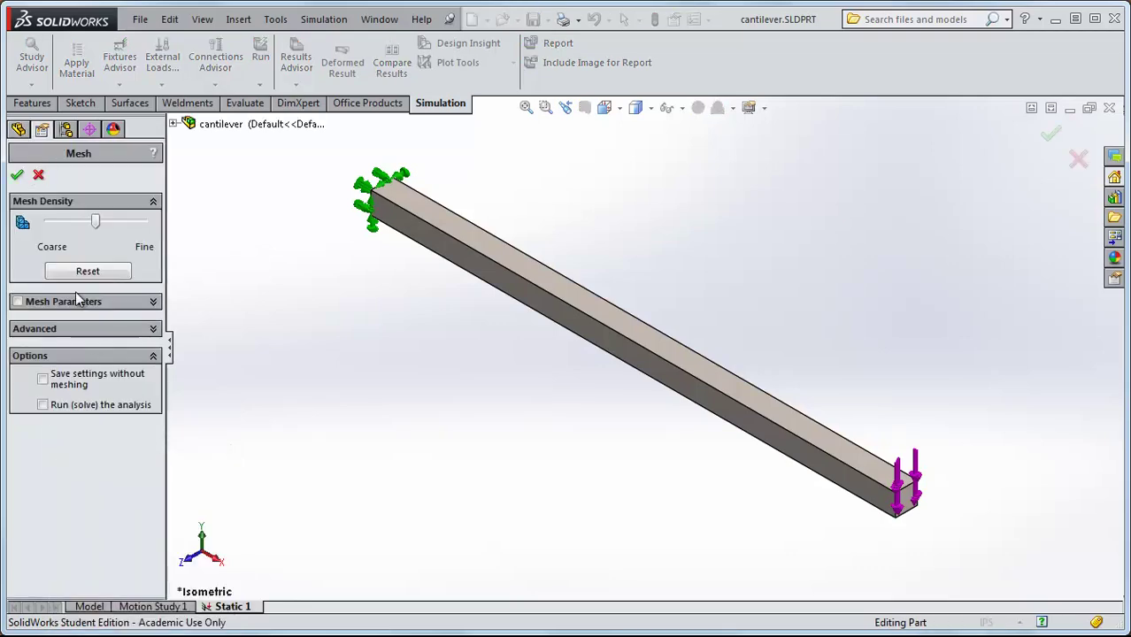
pyautogui.click(17, 176)
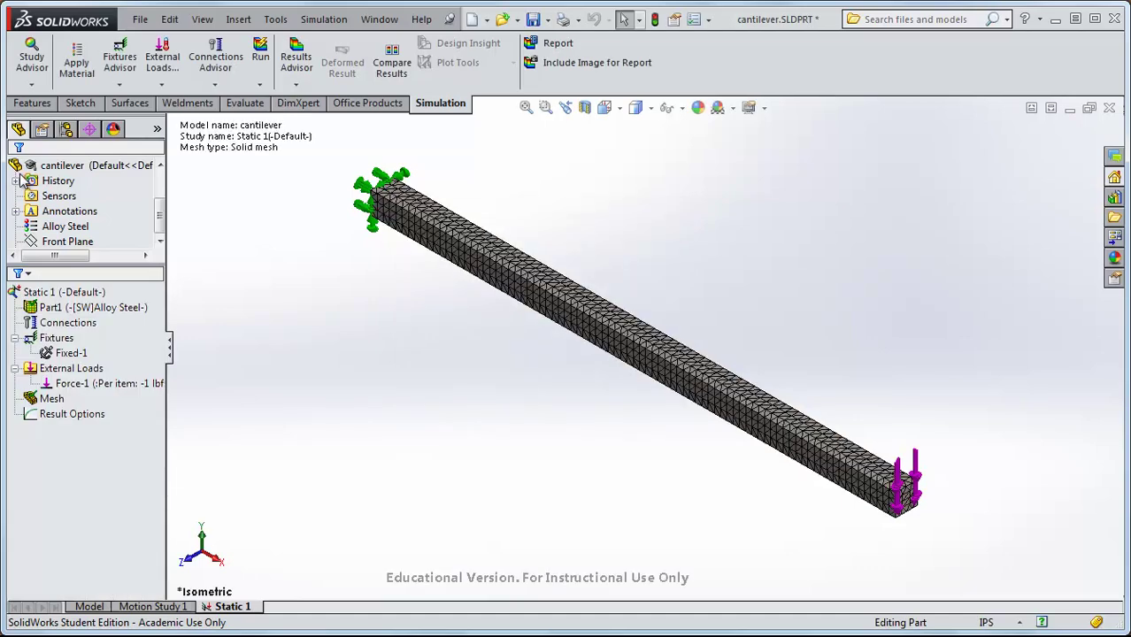
pyautogui.scroll(-6, 545, 345)
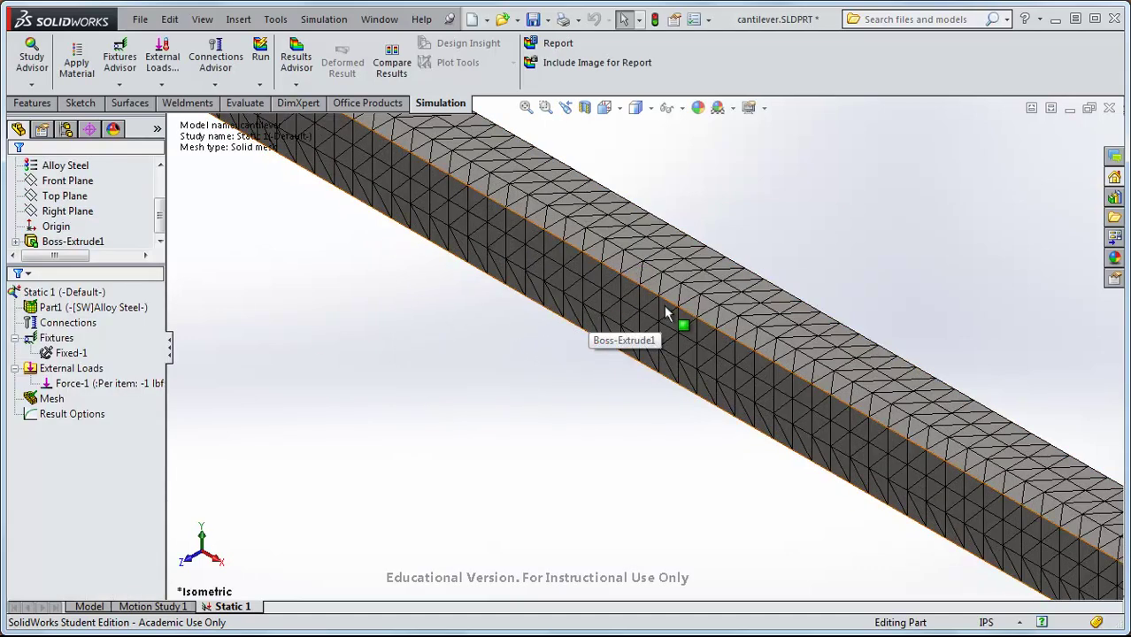
pyautogui.scroll(2, 705, 341)
pyautogui.scroll(-2, 705, 341)
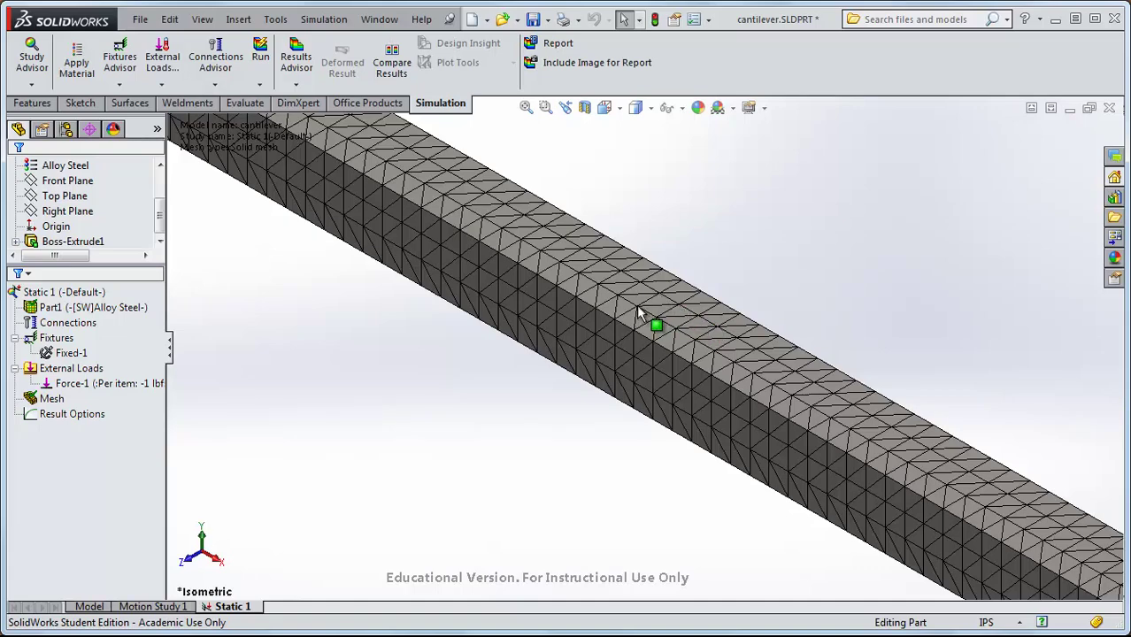
# Step: Remesh the bar with the mesh density set to its finest level
pyautogui.rightClick(52, 399)
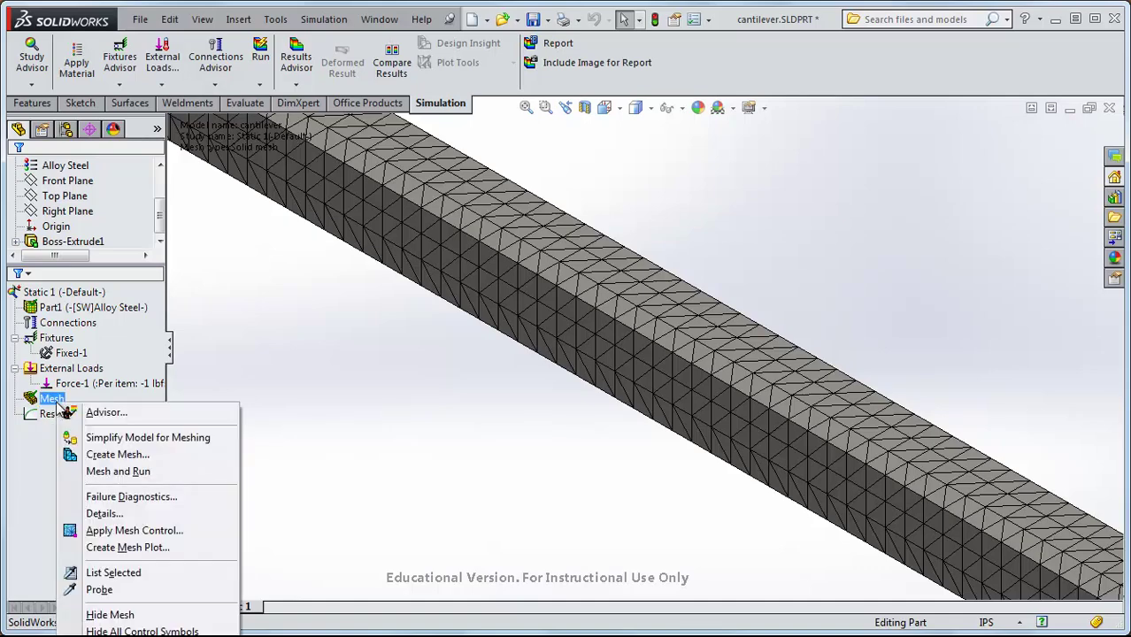
pyautogui.click(73, 457)
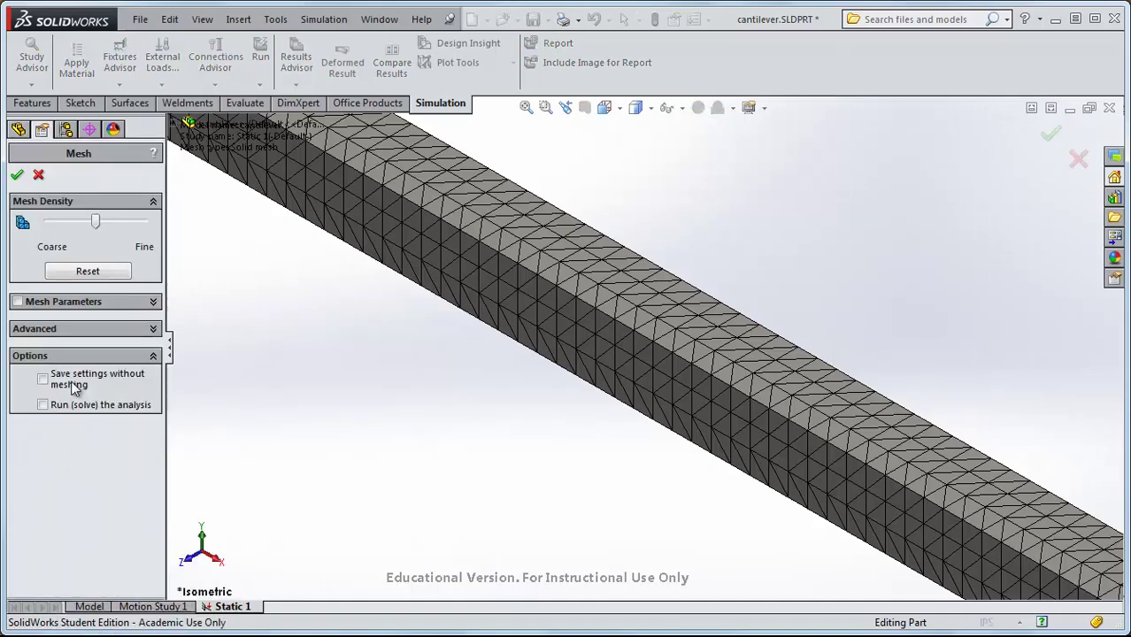
pyautogui.moveTo(96, 223); pyautogui.dragTo(163, 229)
pyautogui.click(19, 176)
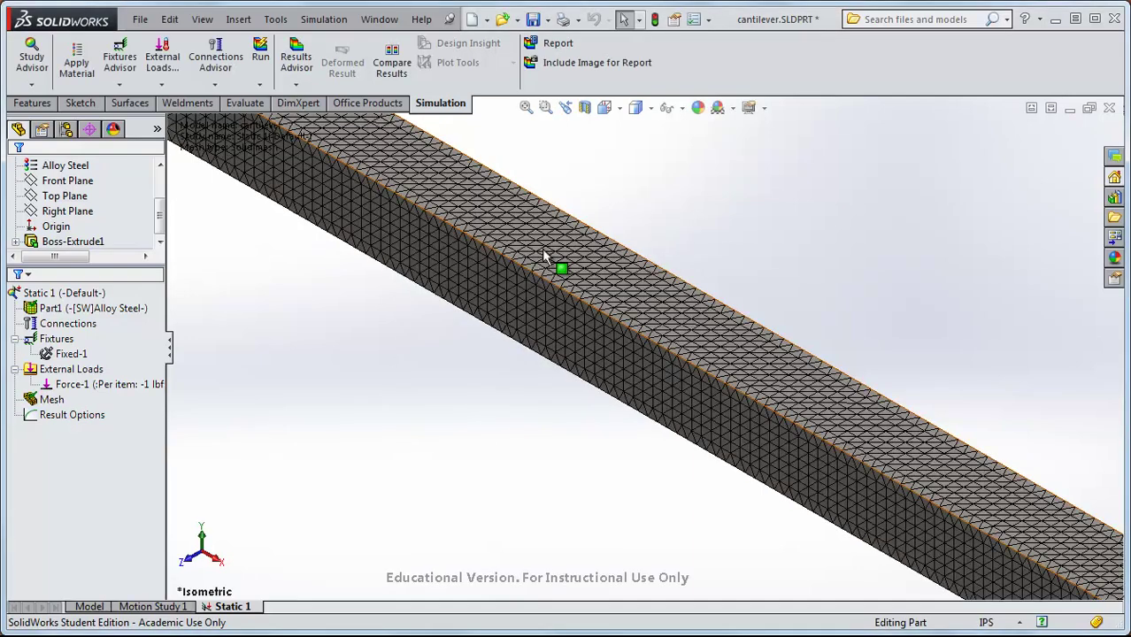
pyautogui.scroll(2, 551, 264)
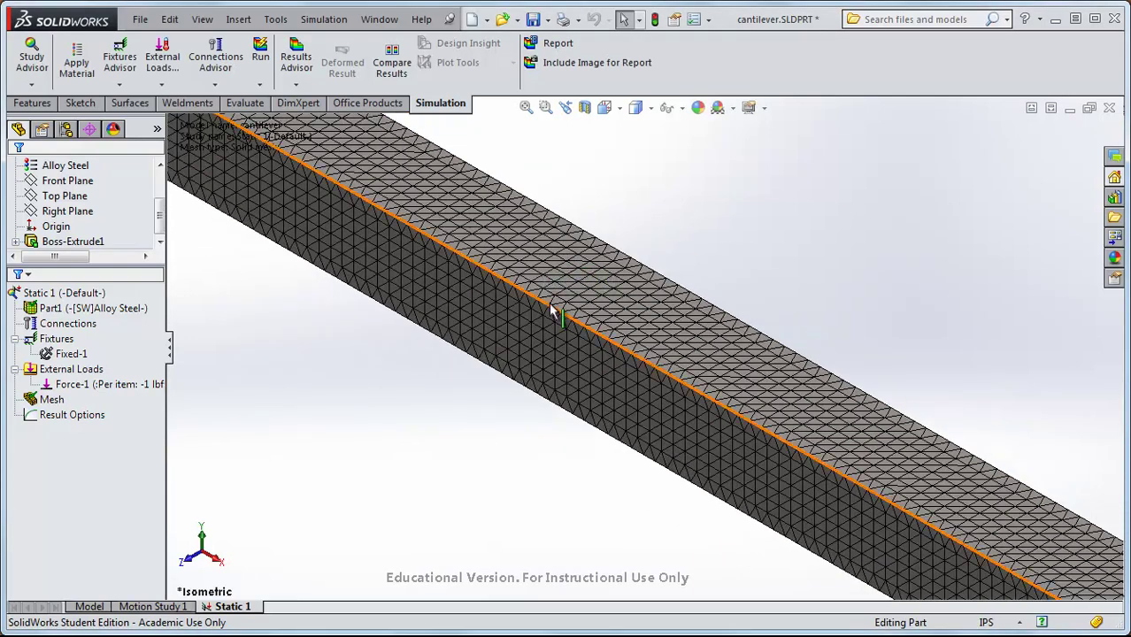
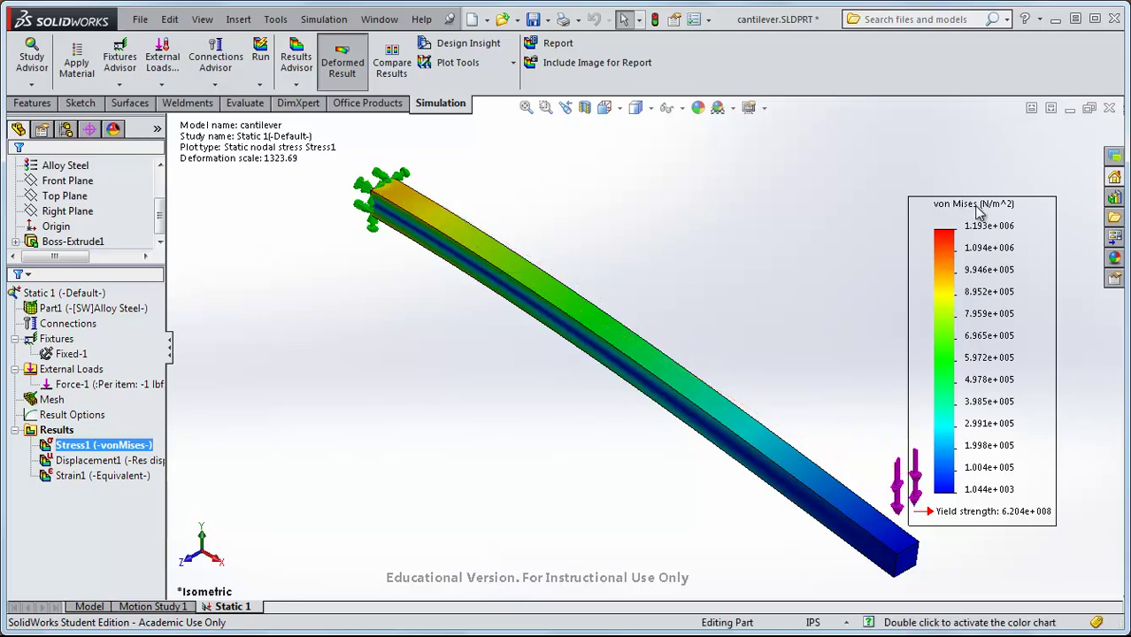
# Step: Edit the stress plot to display SX: X Normal Stress in N/m^2 instead of von Mises stress
pyautogui.rightClick(123, 452)
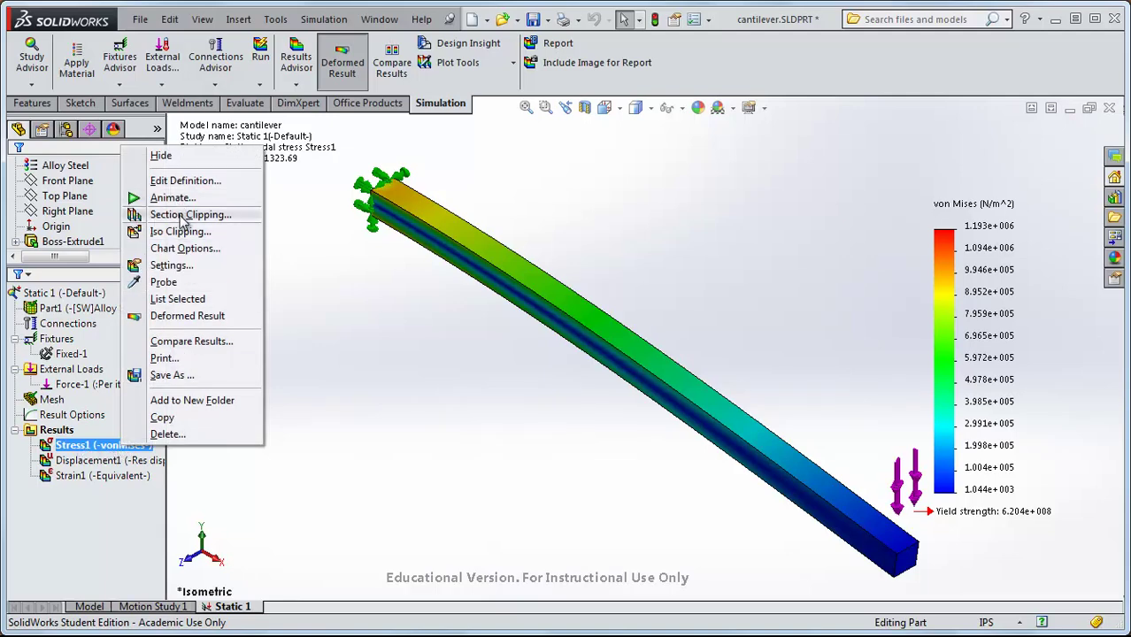
pyautogui.click(182, 180)
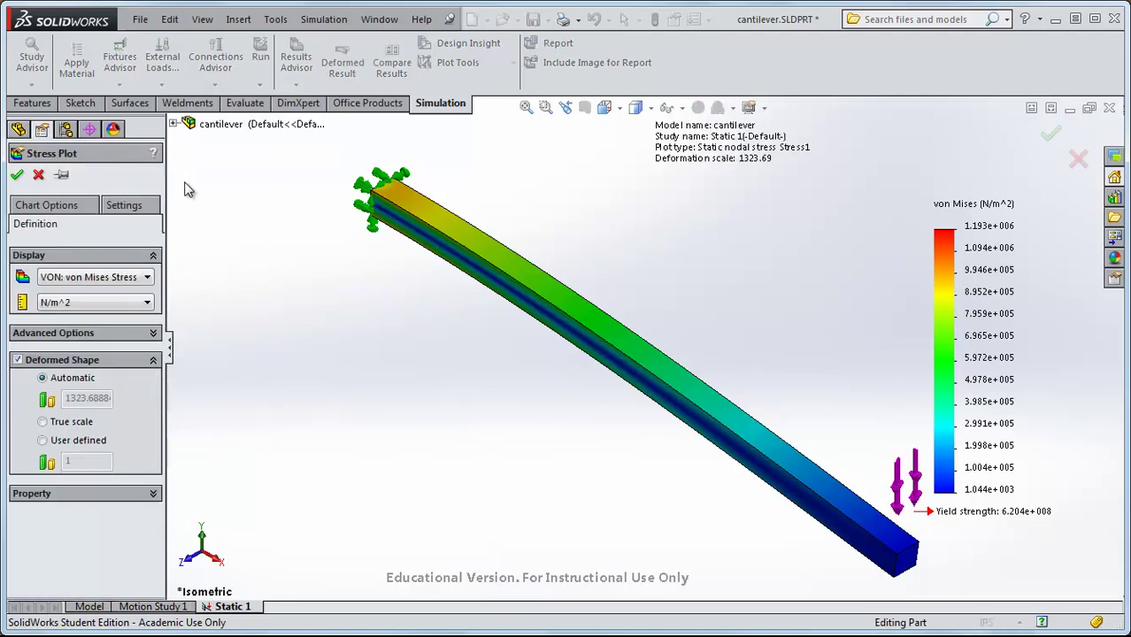
pyautogui.click(64, 278)
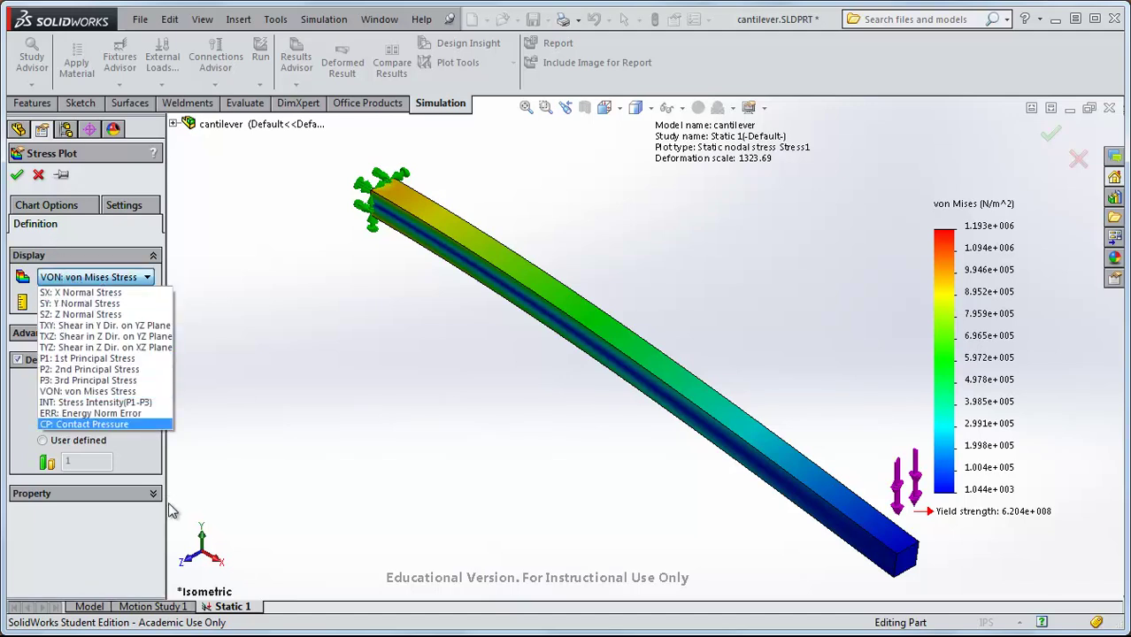
pyautogui.click(74, 293)
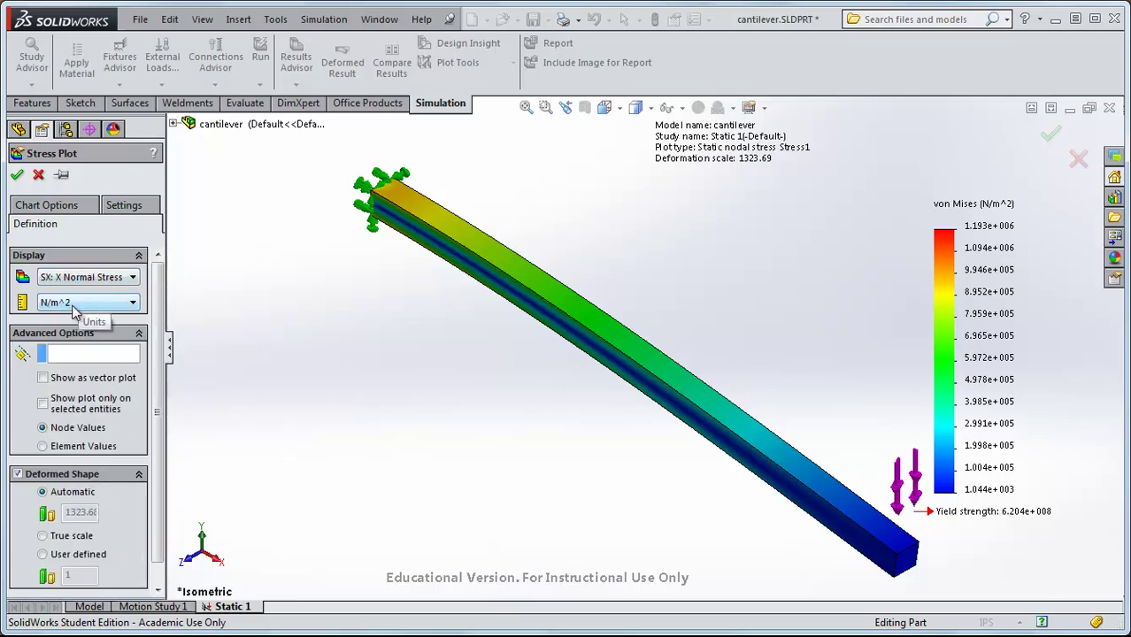
pyautogui.click(76, 304)
pyautogui.click(75, 304)
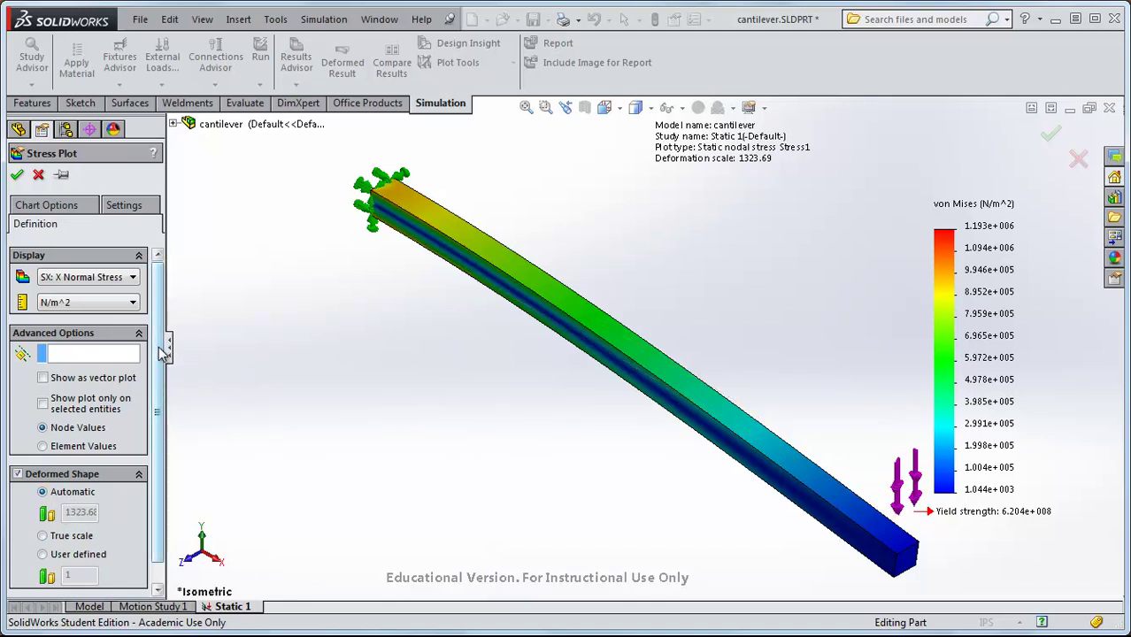
pyautogui.scroll(-1, 168, 363)
pyautogui.click(19, 176)
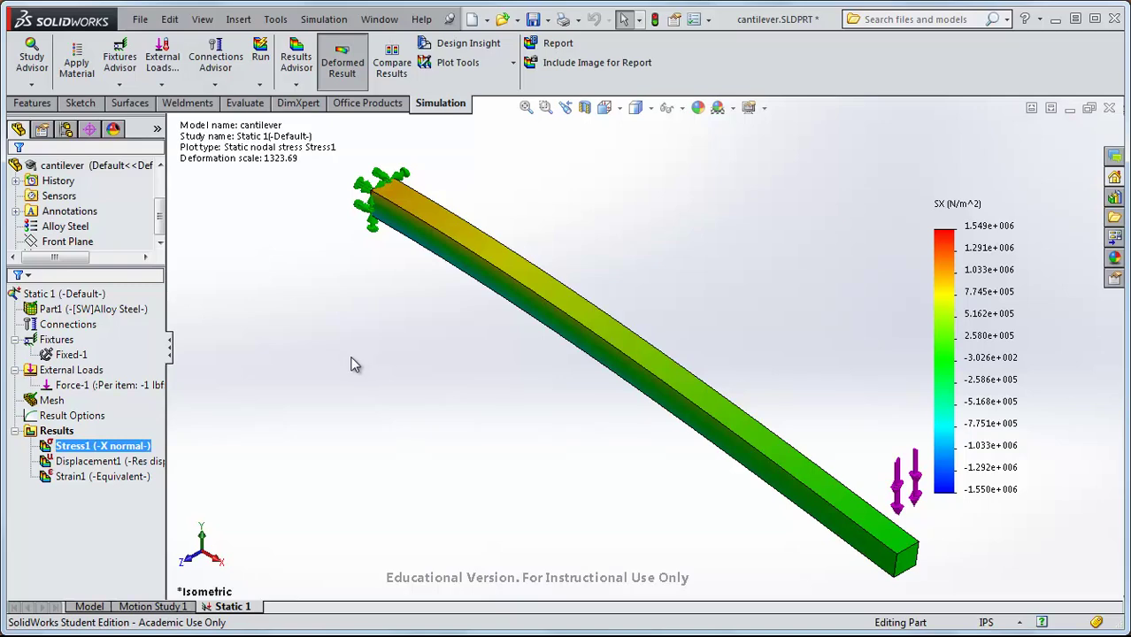
# Step: View the X normal stress plot from the front and set its deformed shape to true scale
pyautogui.hotkey('ctrl', '1')
pyautogui.scroll(3, 381, 365)
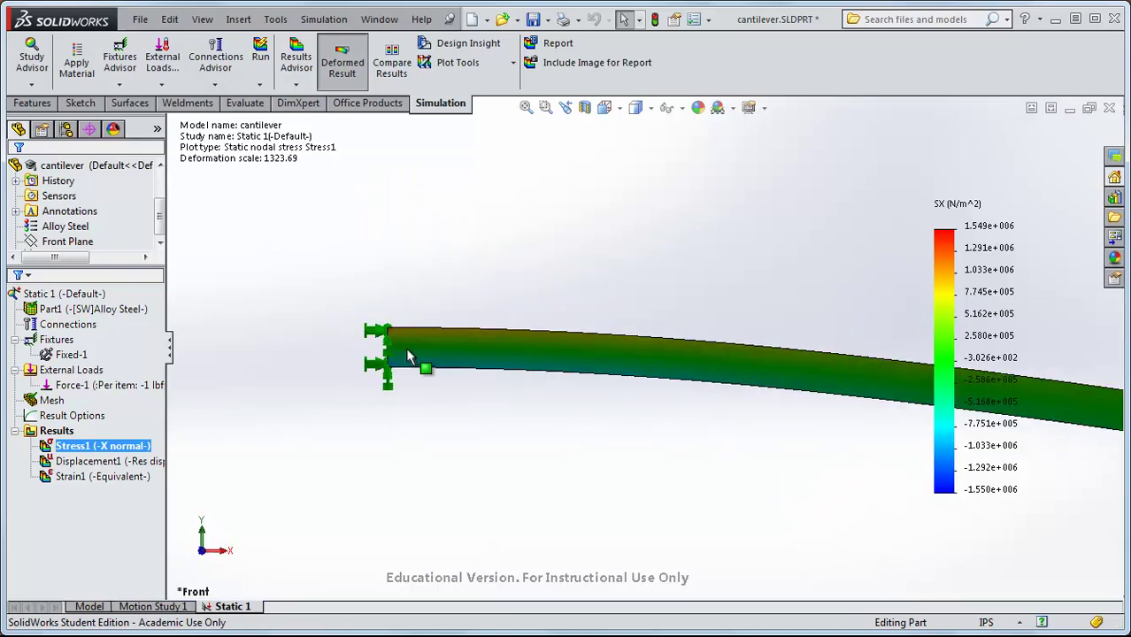
pyautogui.scroll(-6, 657, 323)
pyautogui.scroll(3, 733, 380)
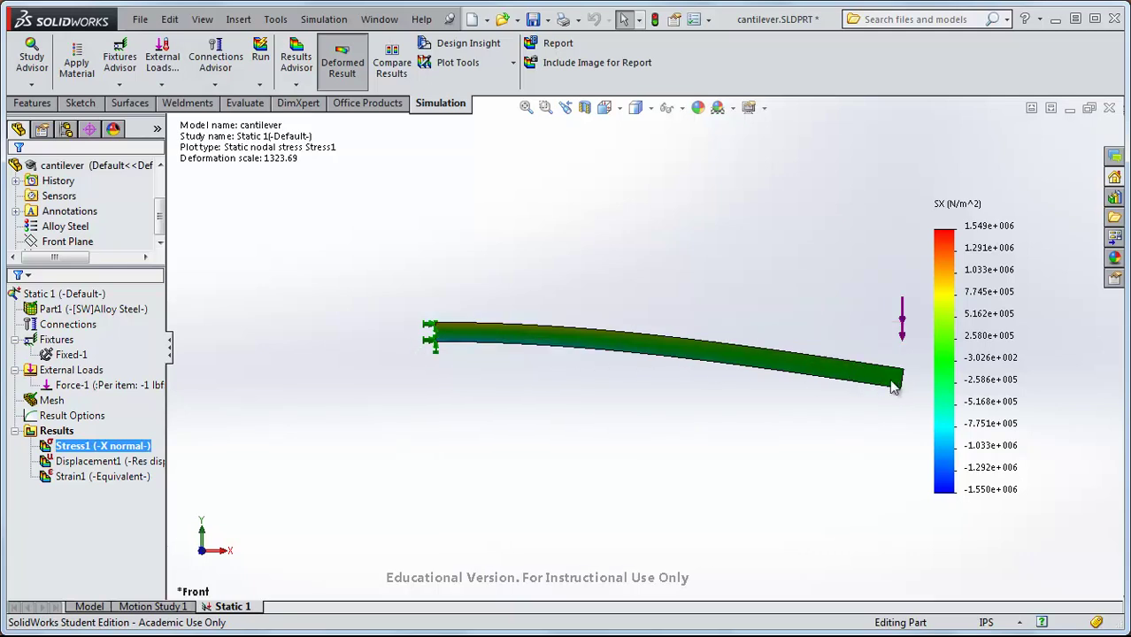
pyautogui.rightClick(109, 451)
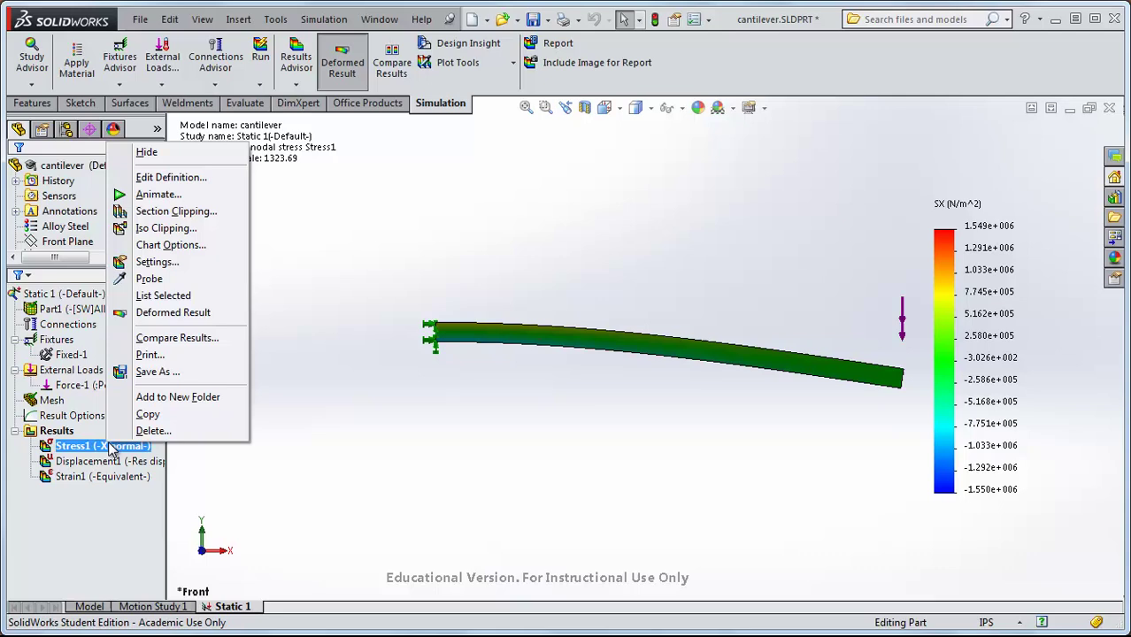
pyautogui.click(148, 180)
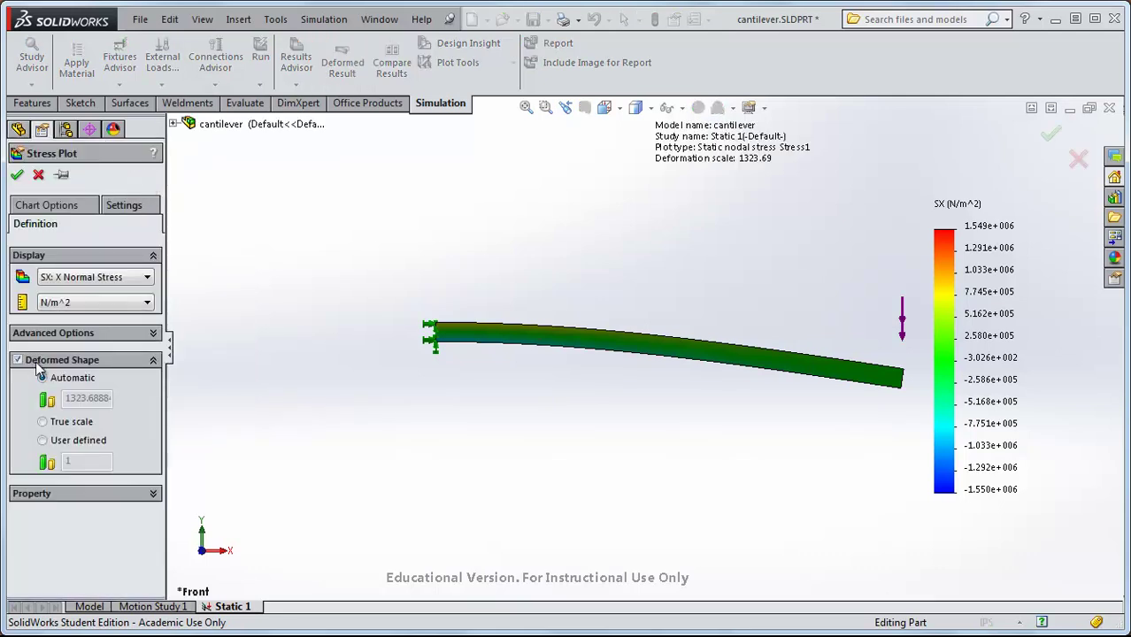
pyautogui.click(43, 422)
pyautogui.click(17, 174)
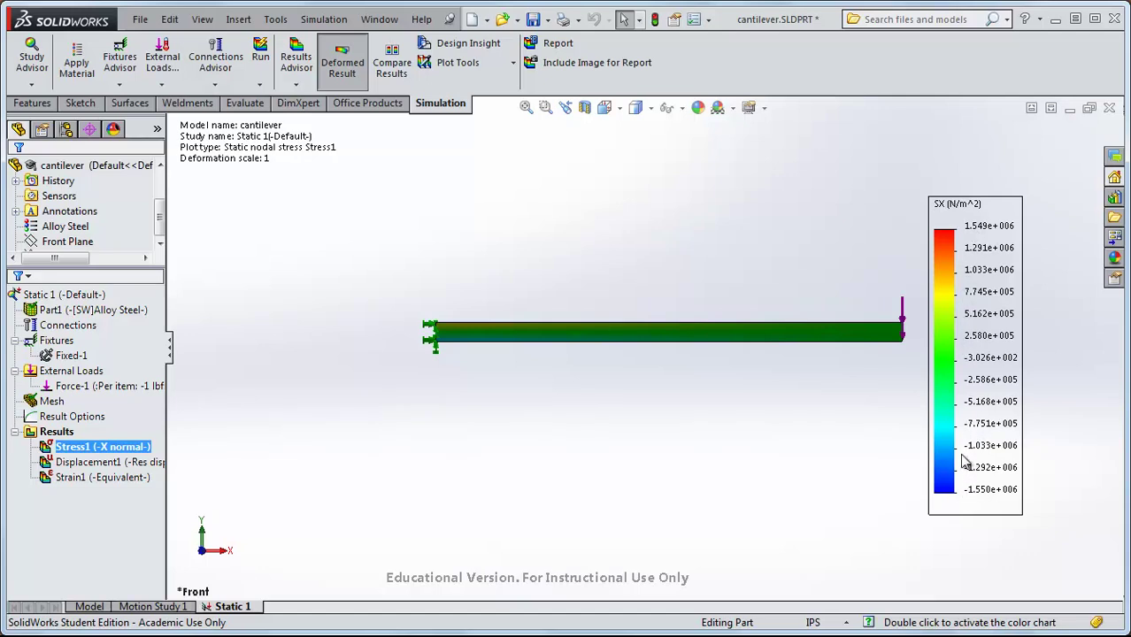
# Step: Reduce the number of chart colors in the X normal stress plot's legend to 3
pyautogui.rightClick(133, 449)
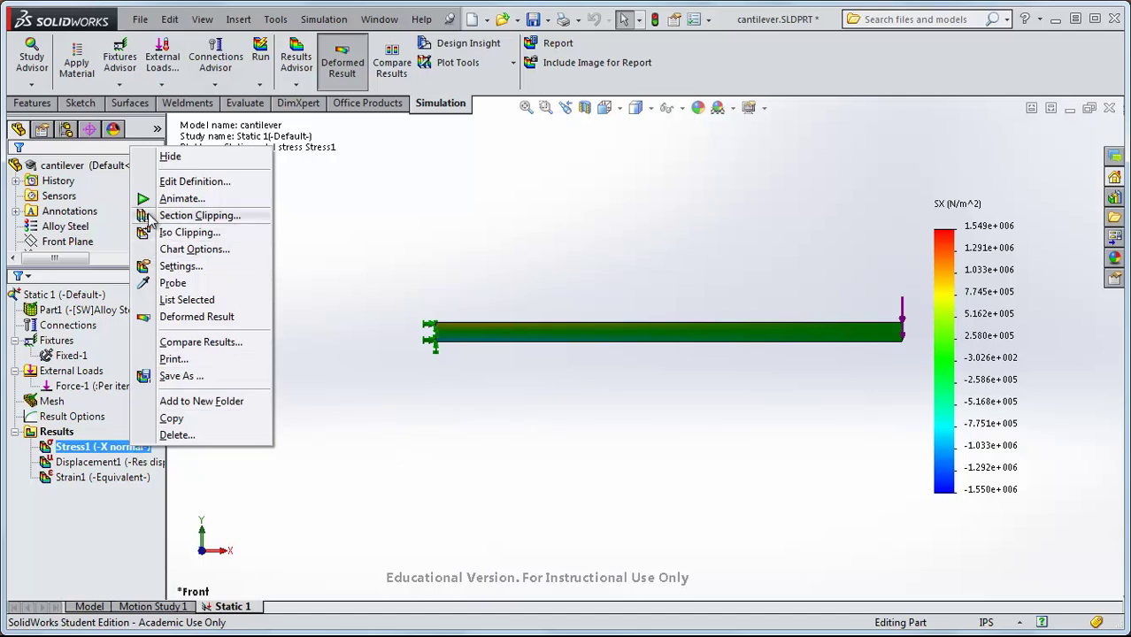
pyautogui.click(194, 248)
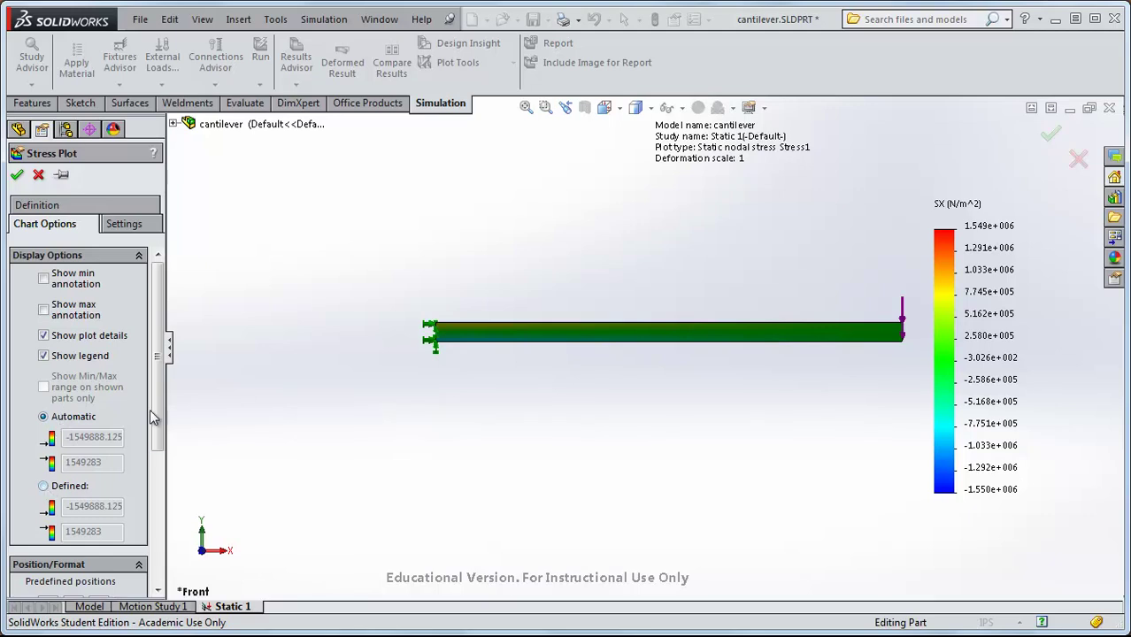
pyautogui.scroll(-5, 53, 496)
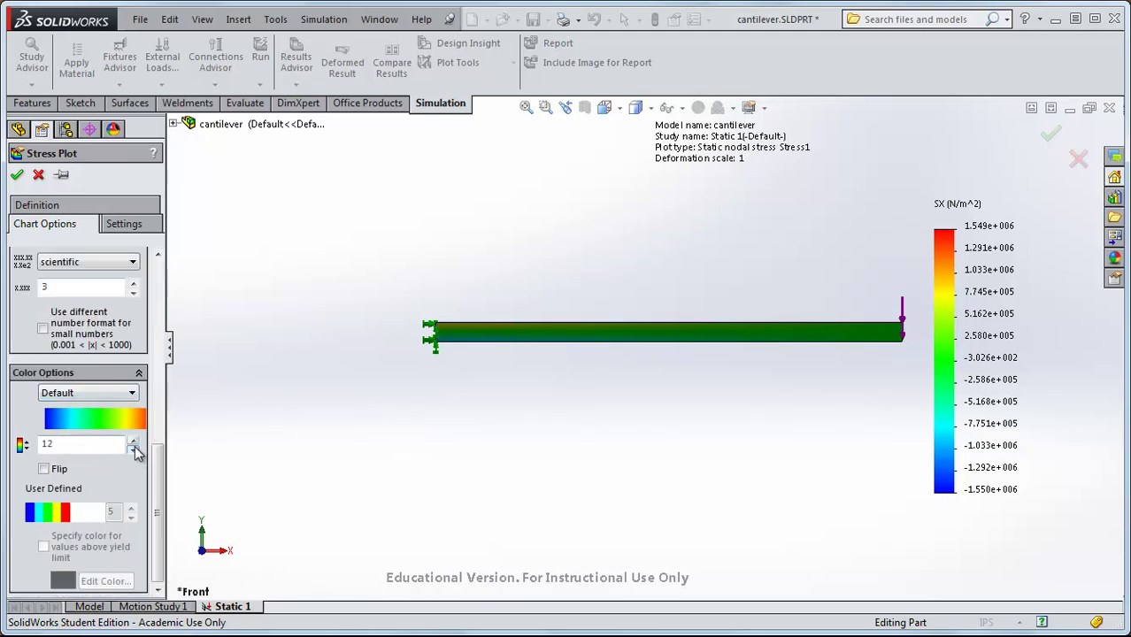
pyautogui.moveTo(134, 447); pyautogui.dragTo(133, 453)
pyautogui.click(103, 398)
pyautogui.click(103, 400)
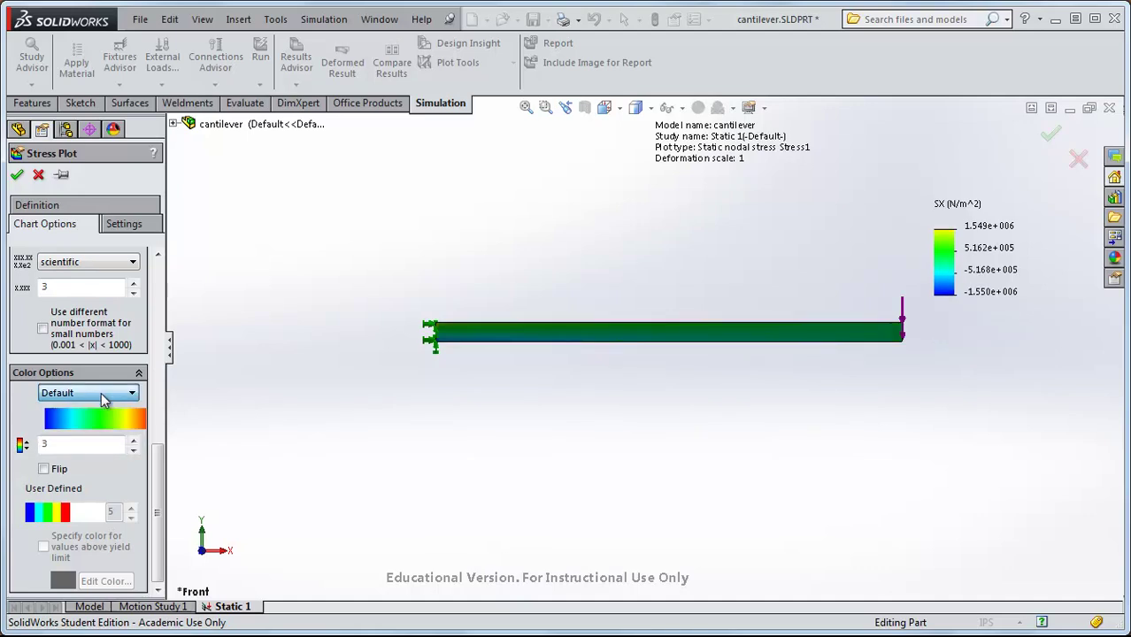
# Step: Switch the stress plot's color scheme to User Defined with 3 user-defined colors
pyautogui.click(74, 395)
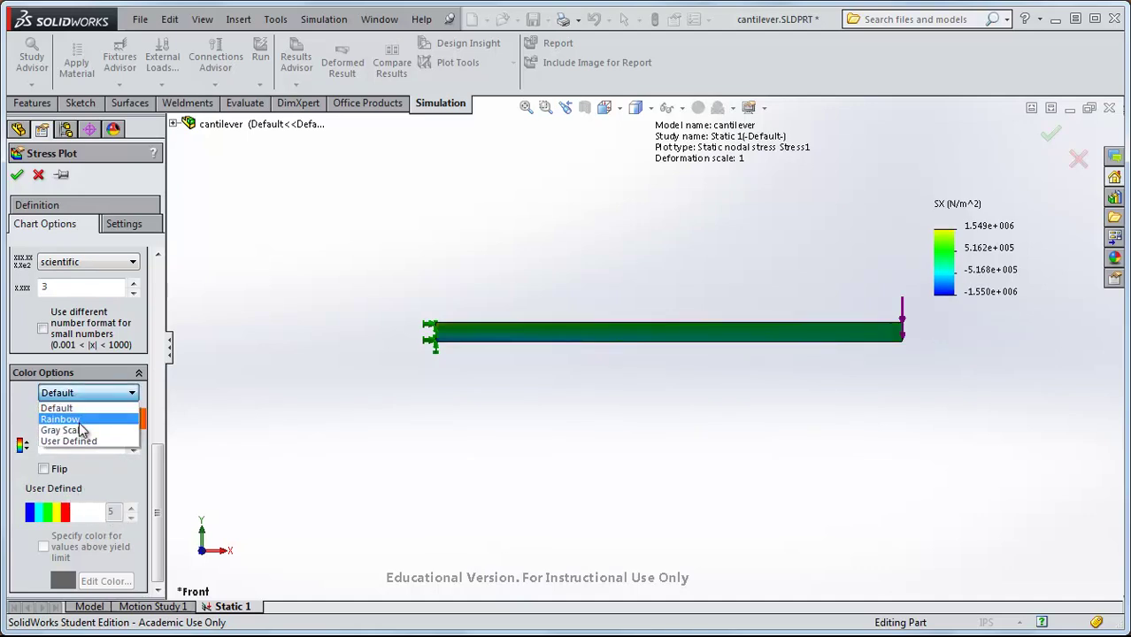
pyautogui.click(69, 441)
pyautogui.click(131, 518)
pyautogui.click(131, 519)
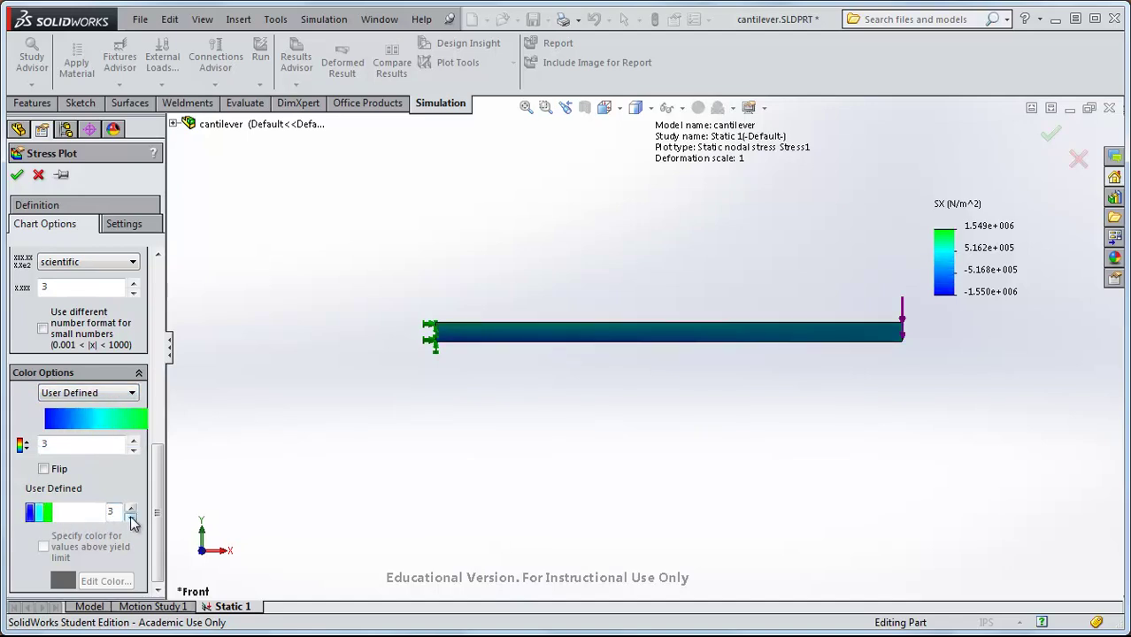
pyautogui.click(131, 520)
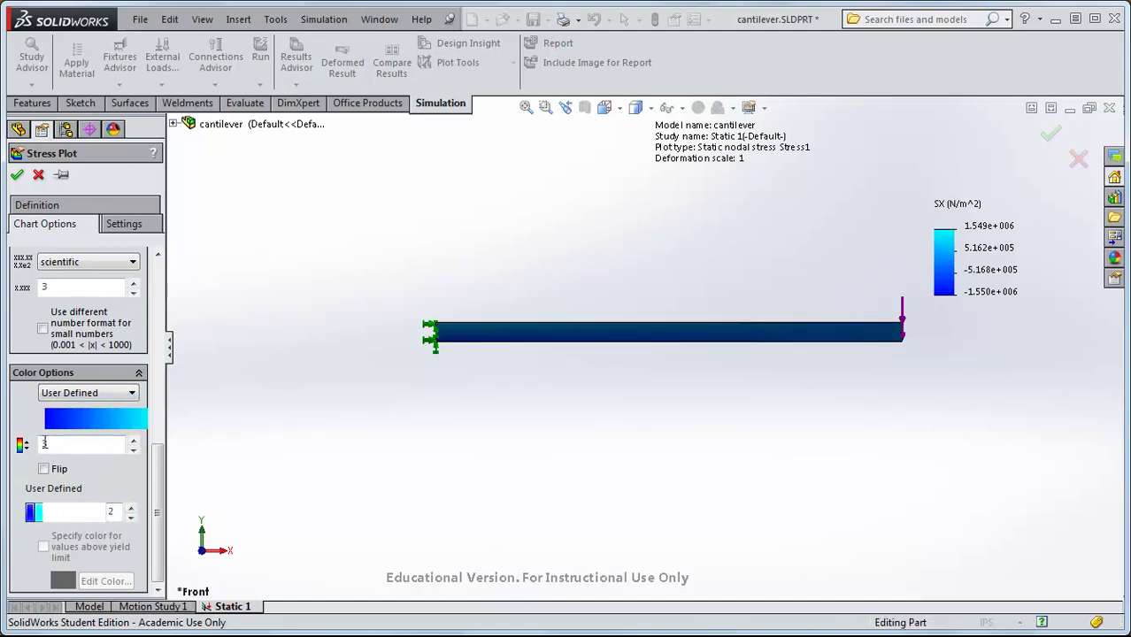
pyautogui.click(131, 507)
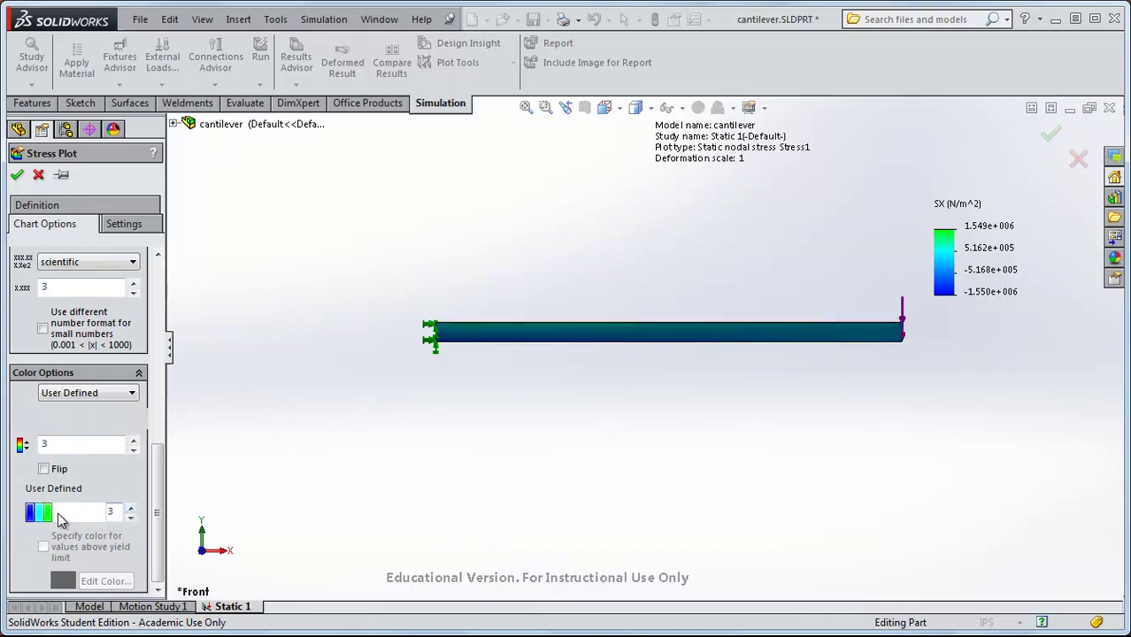
# Step: Set the stress plot's three user-defined legend colors to blue, white and red from lowest to highest, and apply them
pyautogui.doubleClick(30, 513)
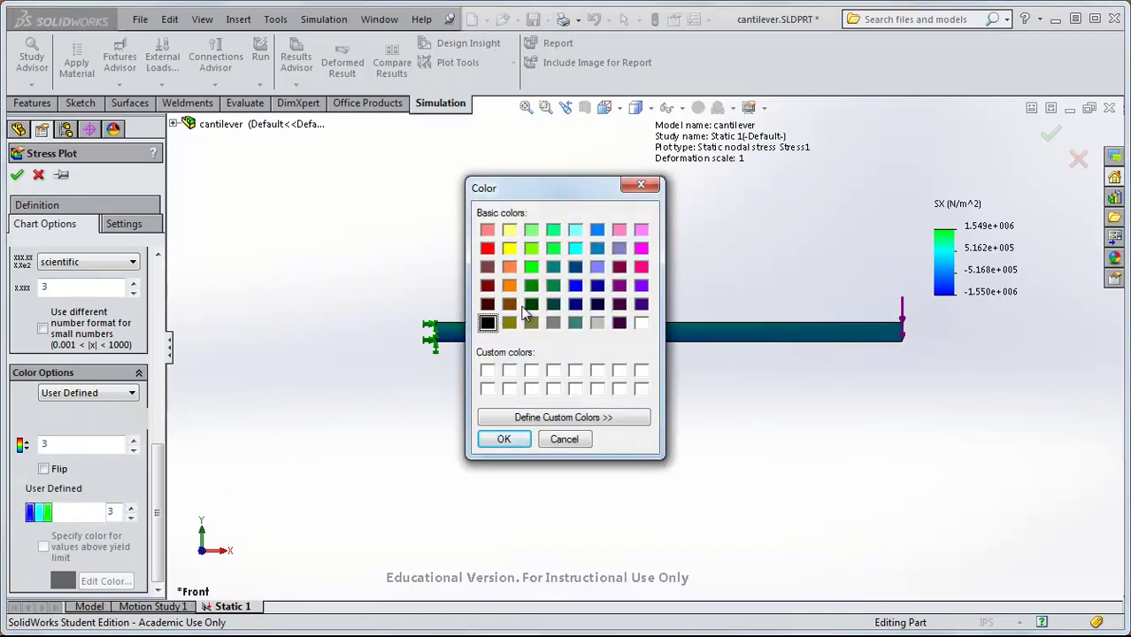
pyautogui.click(575, 287)
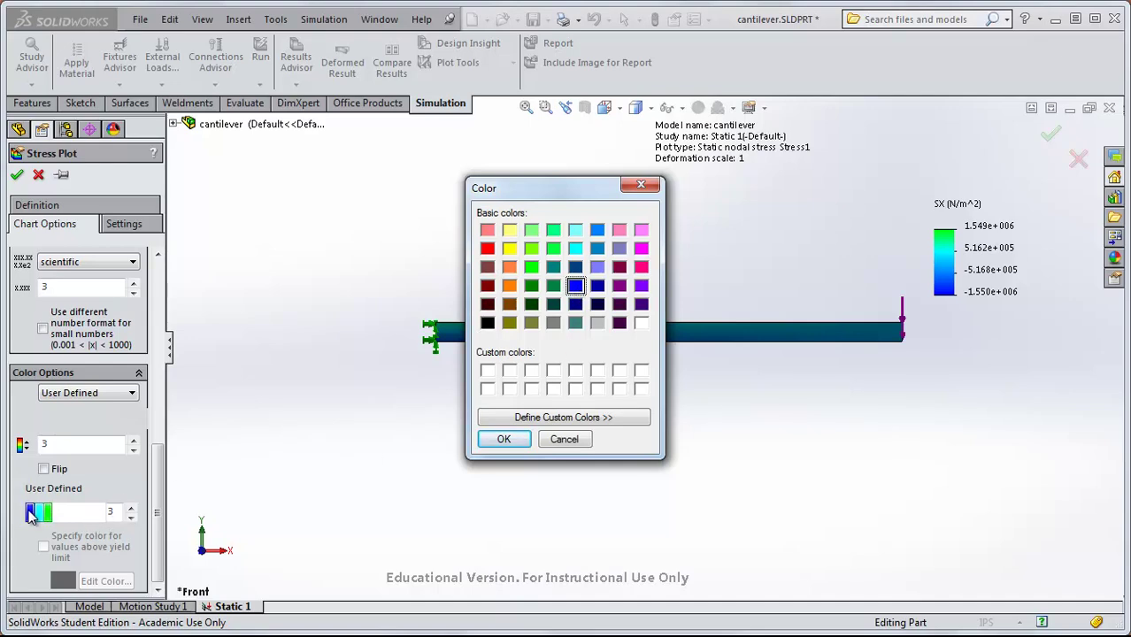
pyautogui.click(501, 439)
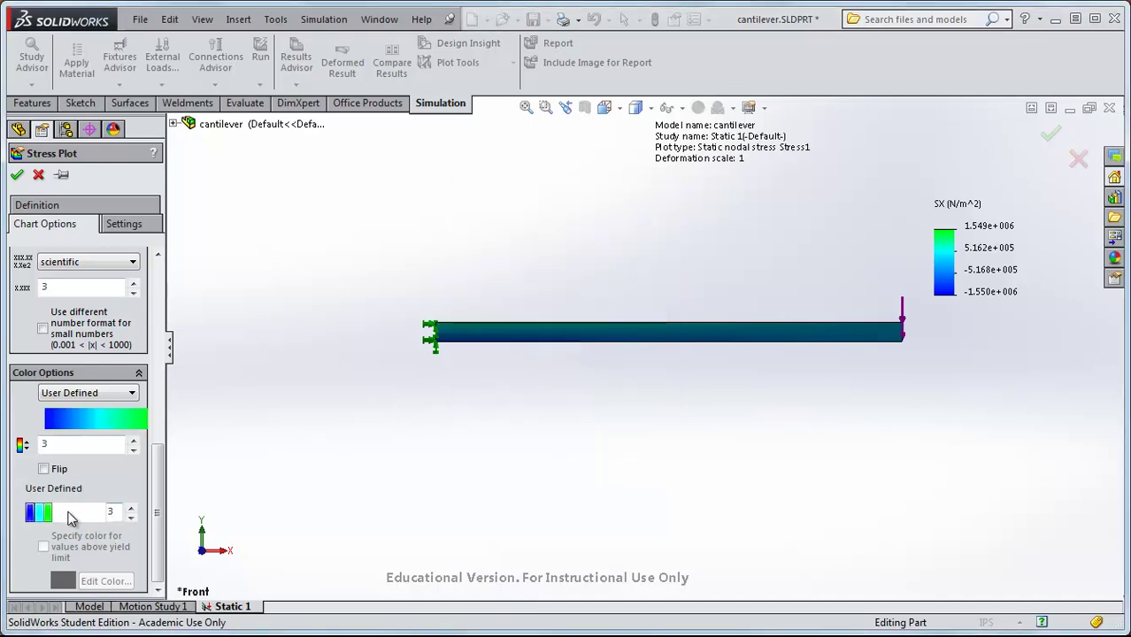
pyautogui.click(46, 513)
pyautogui.click(641, 323)
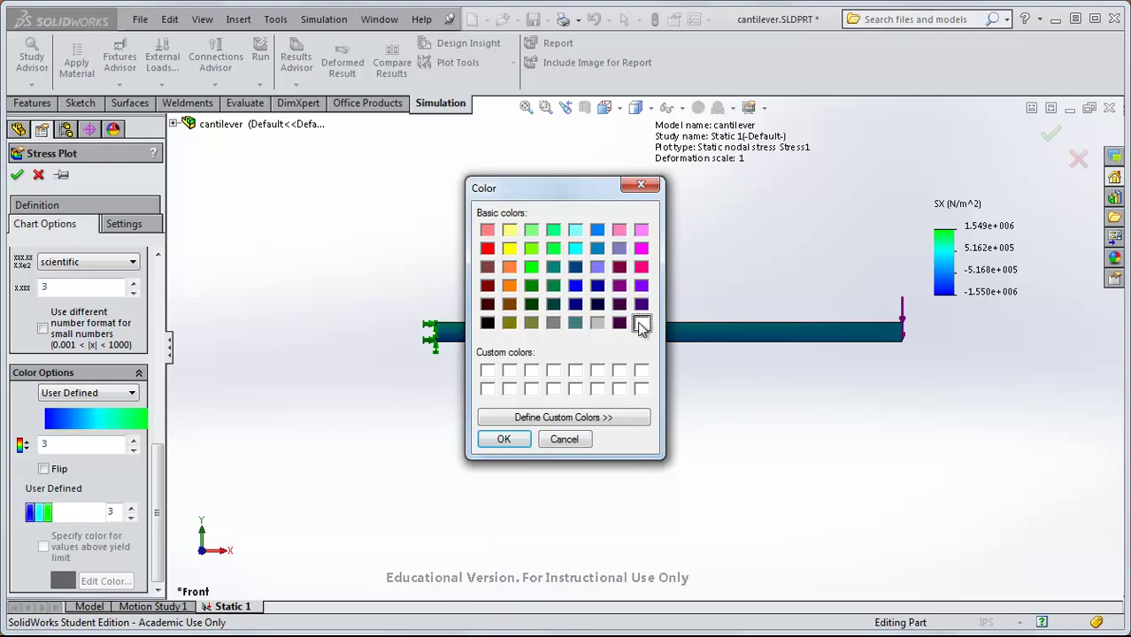
pyautogui.click(503, 439)
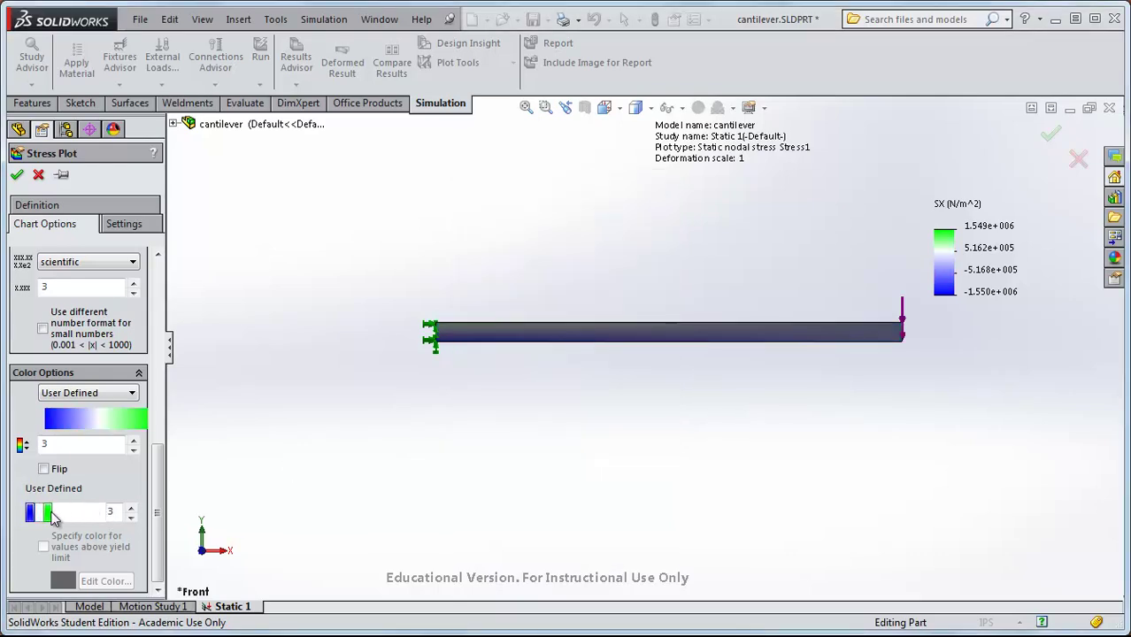
pyautogui.click(47, 513)
pyautogui.click(488, 248)
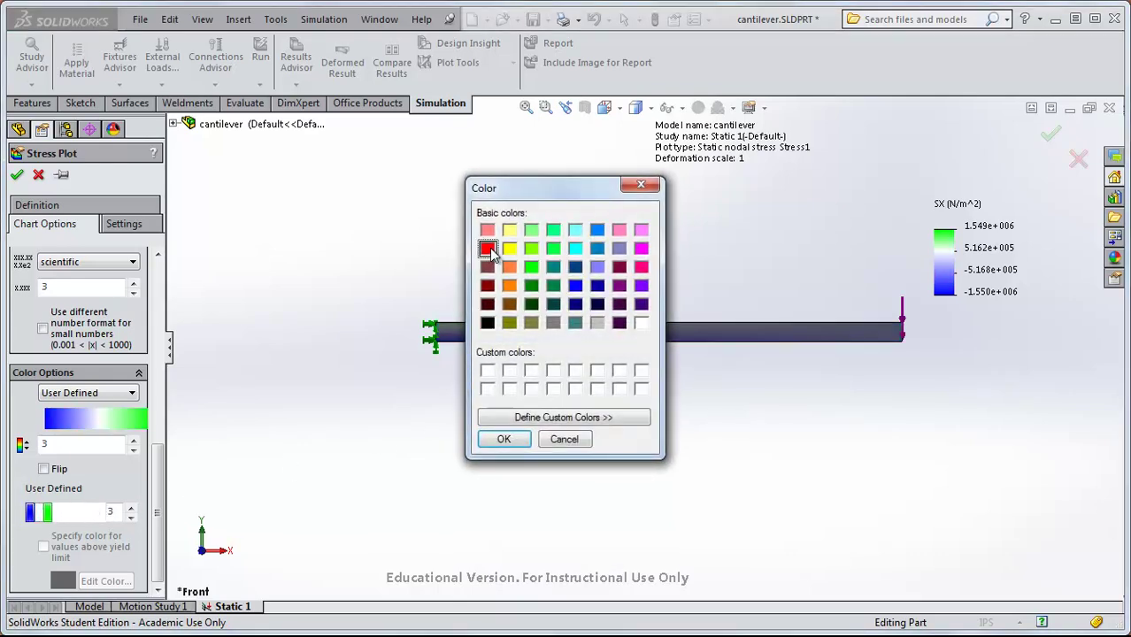
pyautogui.click(504, 439)
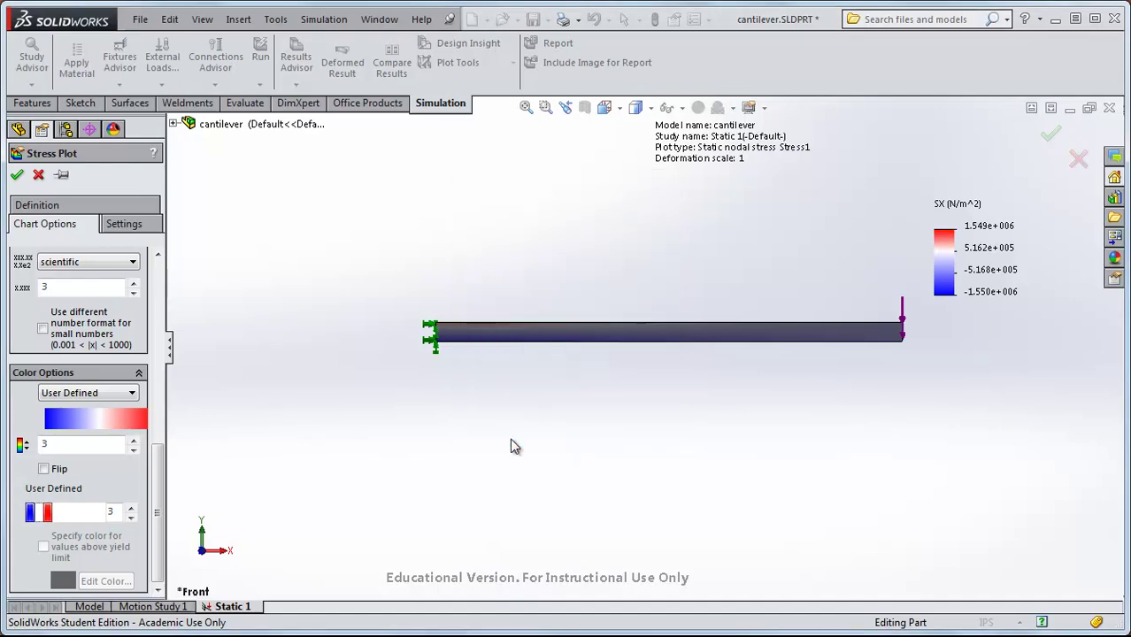
pyautogui.click(17, 174)
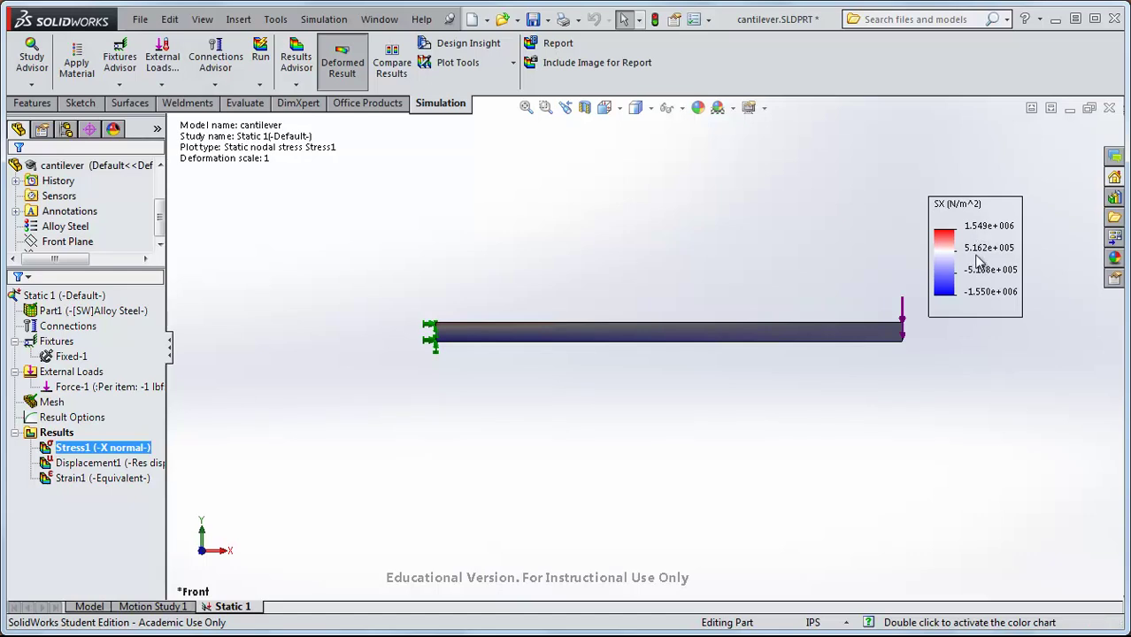
# Step: Edit the X normal stress plot to use a defined legend range with maximum 1600000 and minimum -160000
pyautogui.rightClick(121, 454)
pyautogui.click(175, 183)
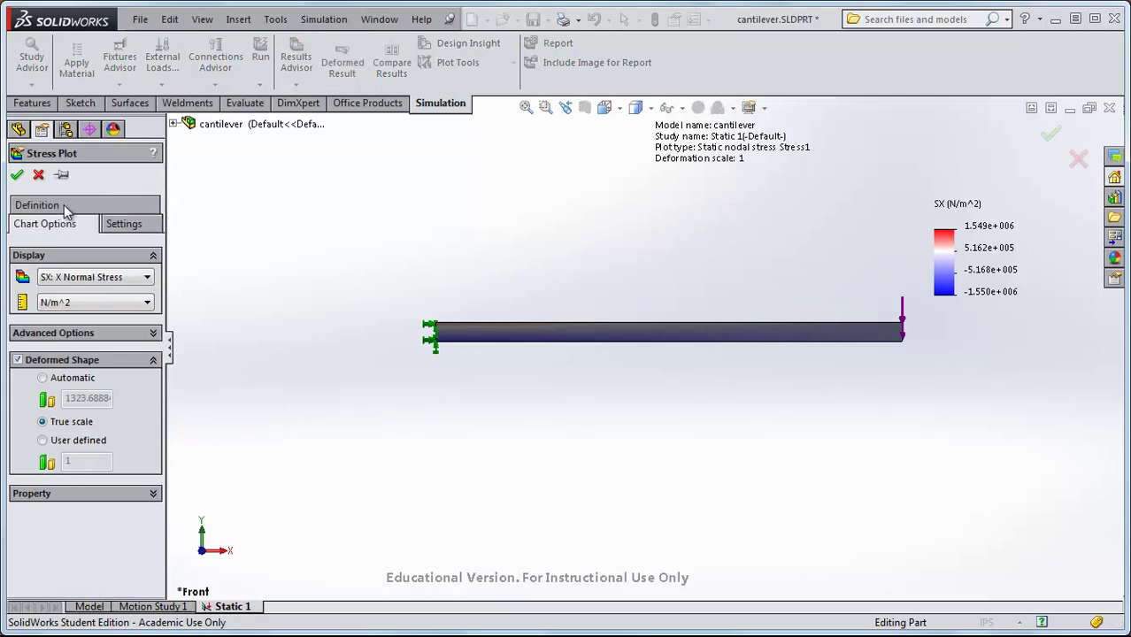
pyautogui.click(69, 226)
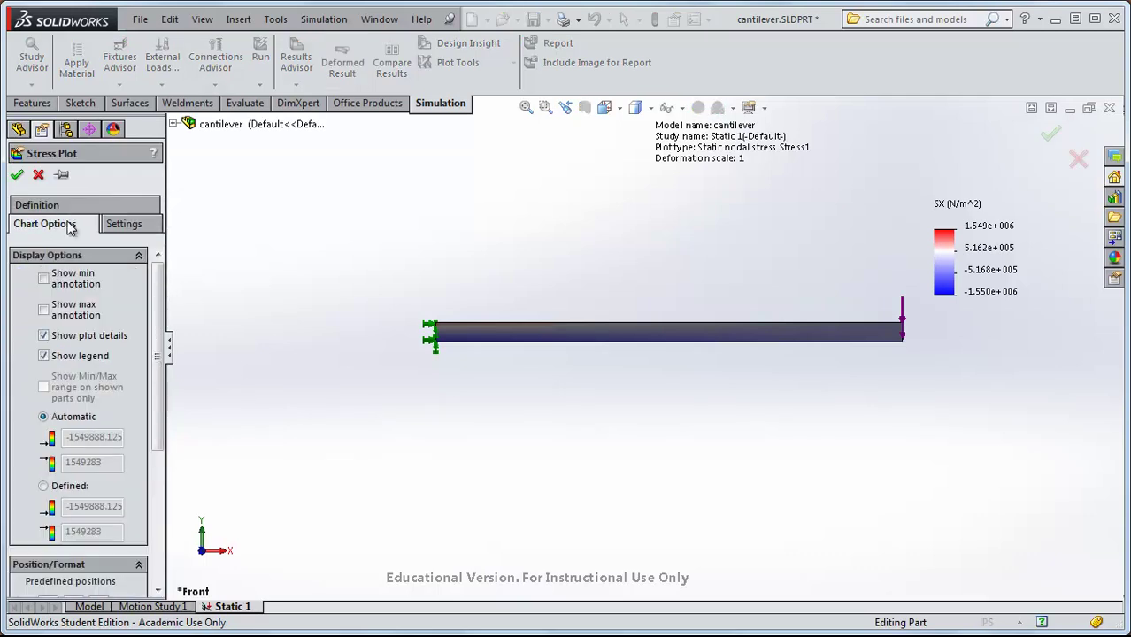
pyautogui.click(44, 486)
pyautogui.moveTo(113, 532); pyautogui.dragTo(47, 530)
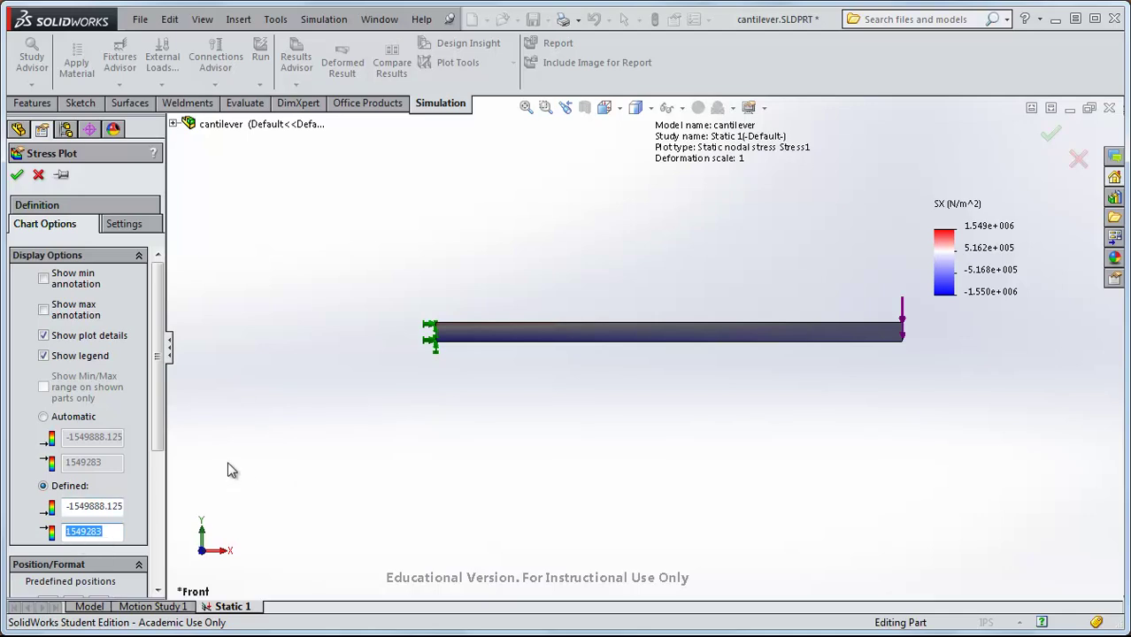
pyautogui.write('1600000')
pyautogui.hotkey('shift', 'Tab')
pyautogui.write('-')
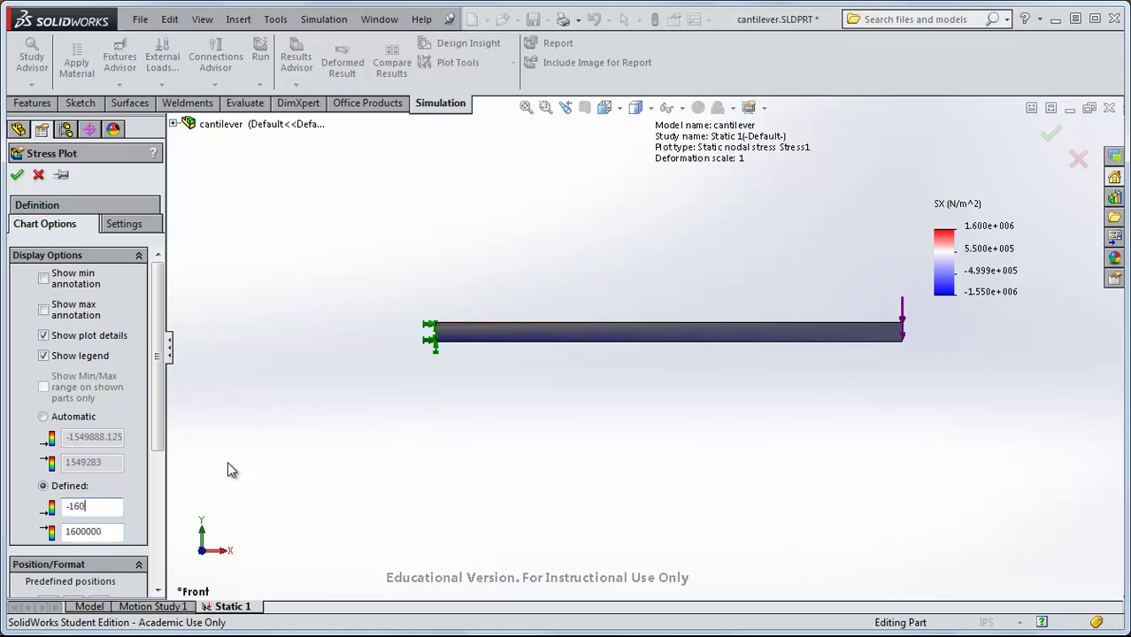
pyautogui.write('160000')
pyautogui.press('Return')
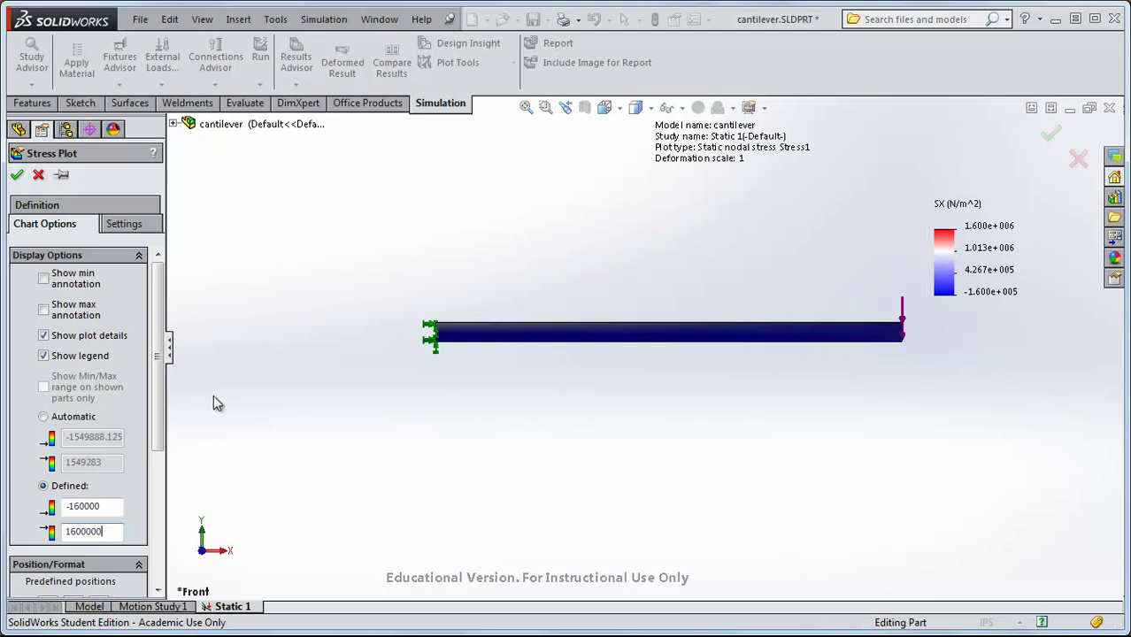
# Step: Correct the legend's minimum to -1600000, set the number of chart colors to 4, and accept the plot settings
pyautogui.scroll(-5, 106, 478)
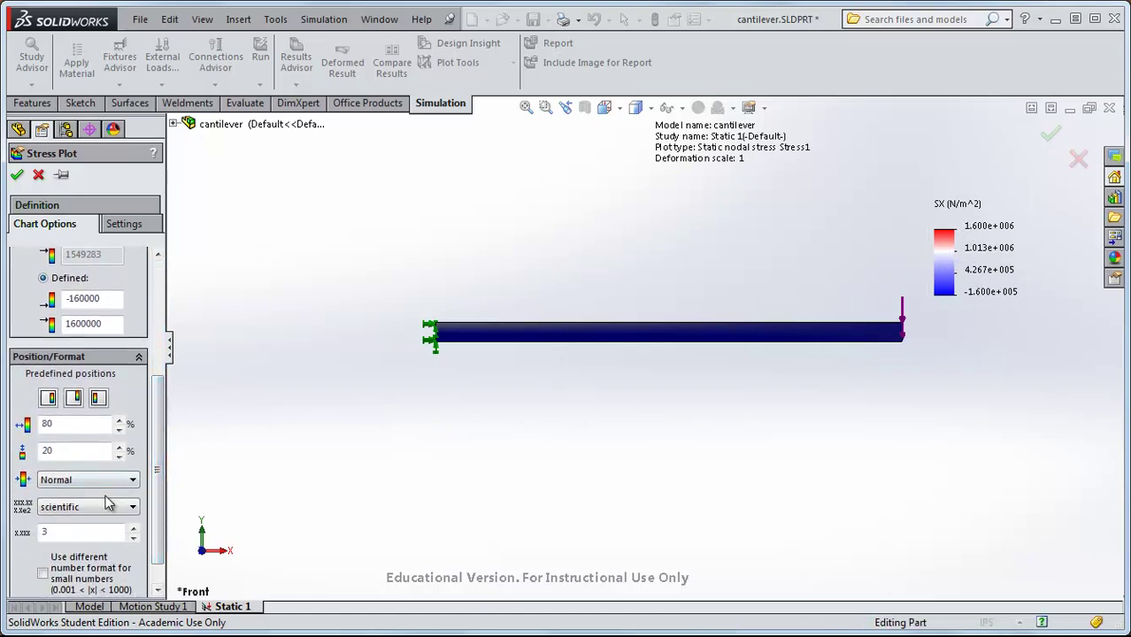
pyautogui.scroll(-4, 106, 502)
pyautogui.click(134, 440)
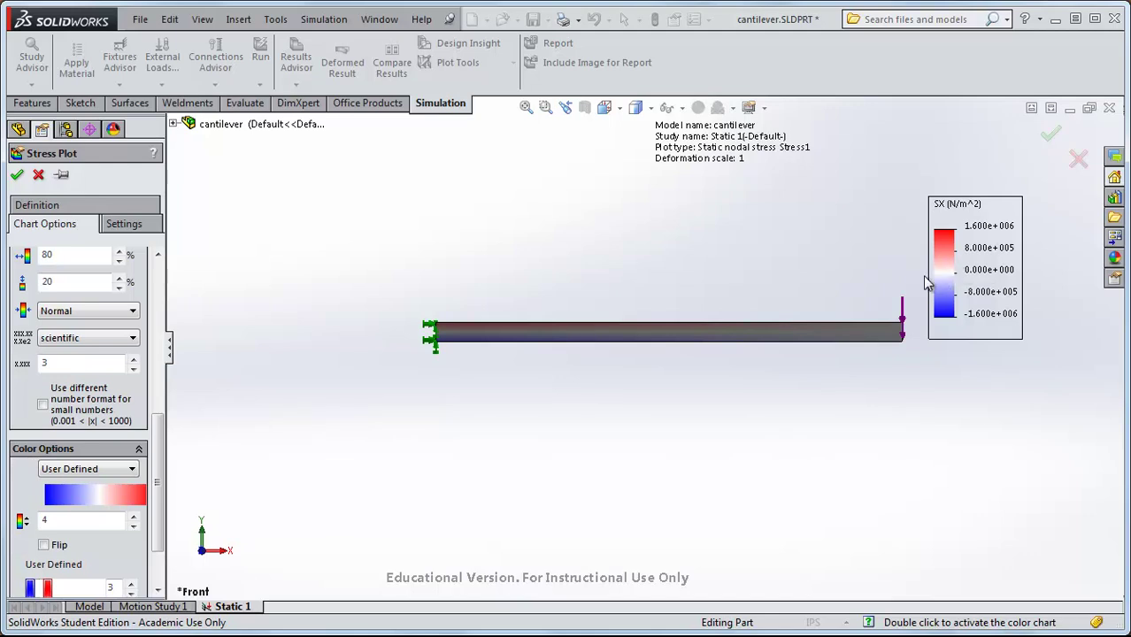
pyautogui.scroll(-4, 464, 373)
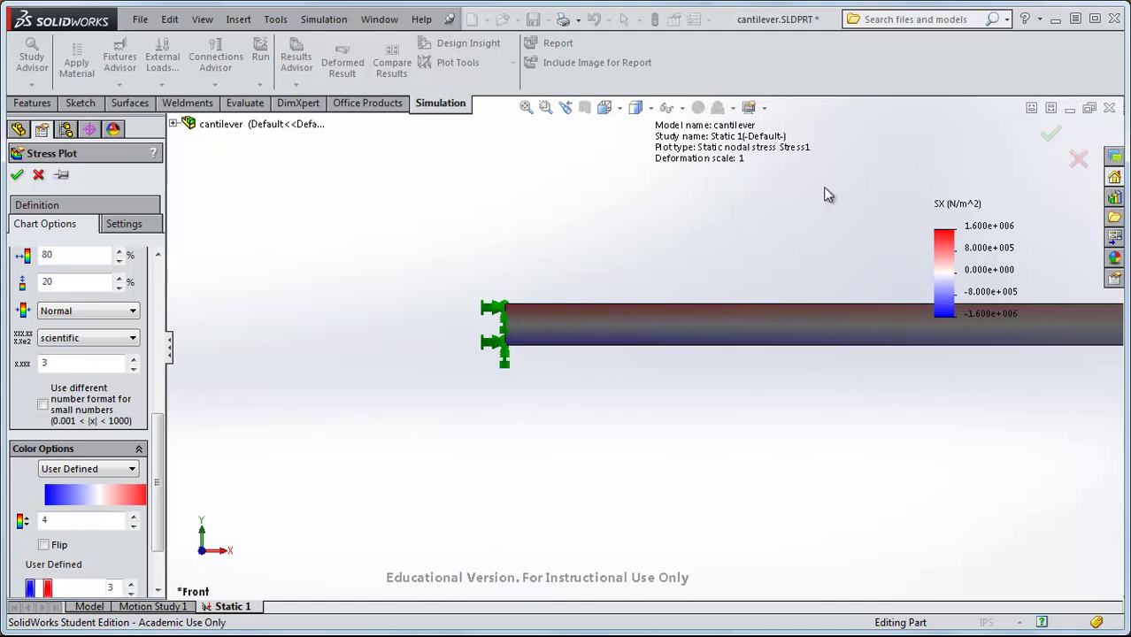
pyautogui.click(1050, 136)
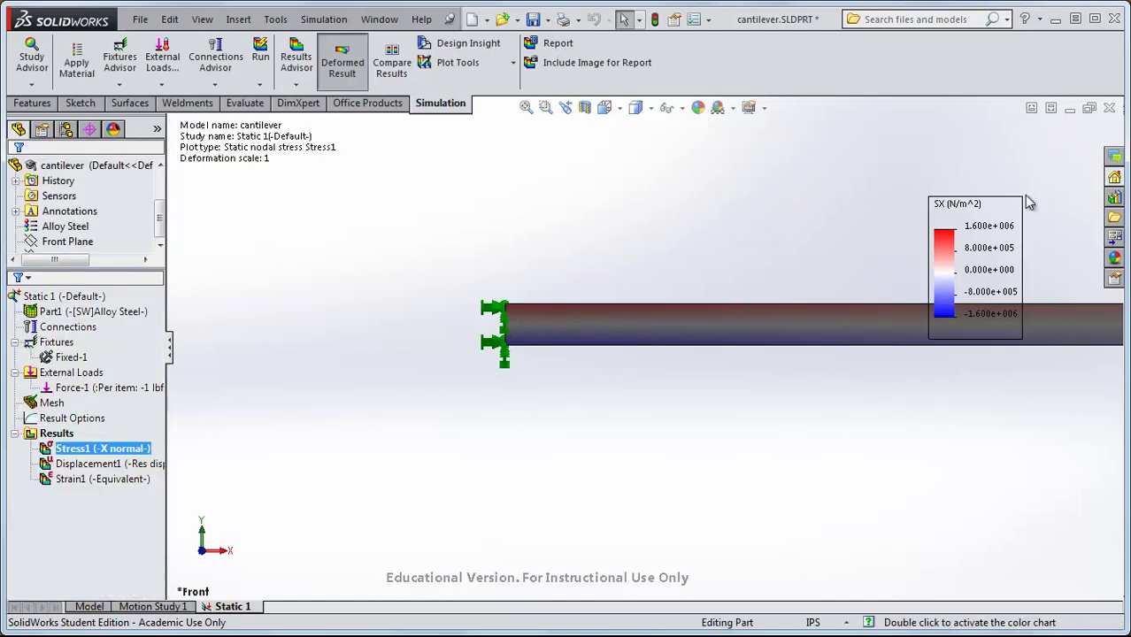
# Step: Apply the Plain White scene behind the stress plot and show the beam in isometric view
pyautogui.click(733, 107)
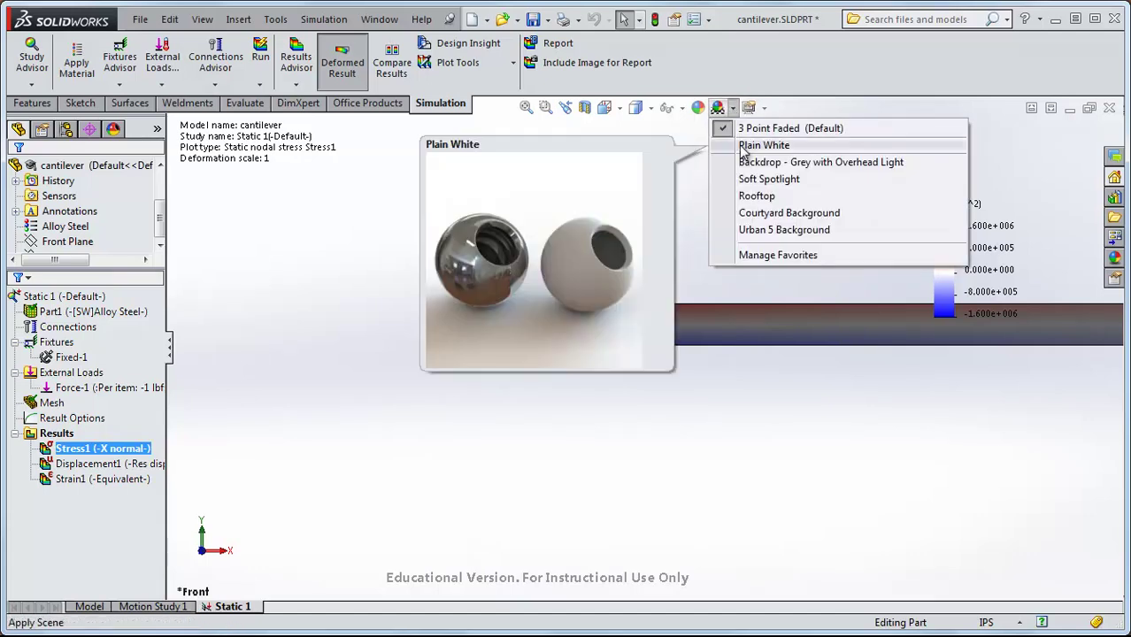
pyautogui.click(748, 147)
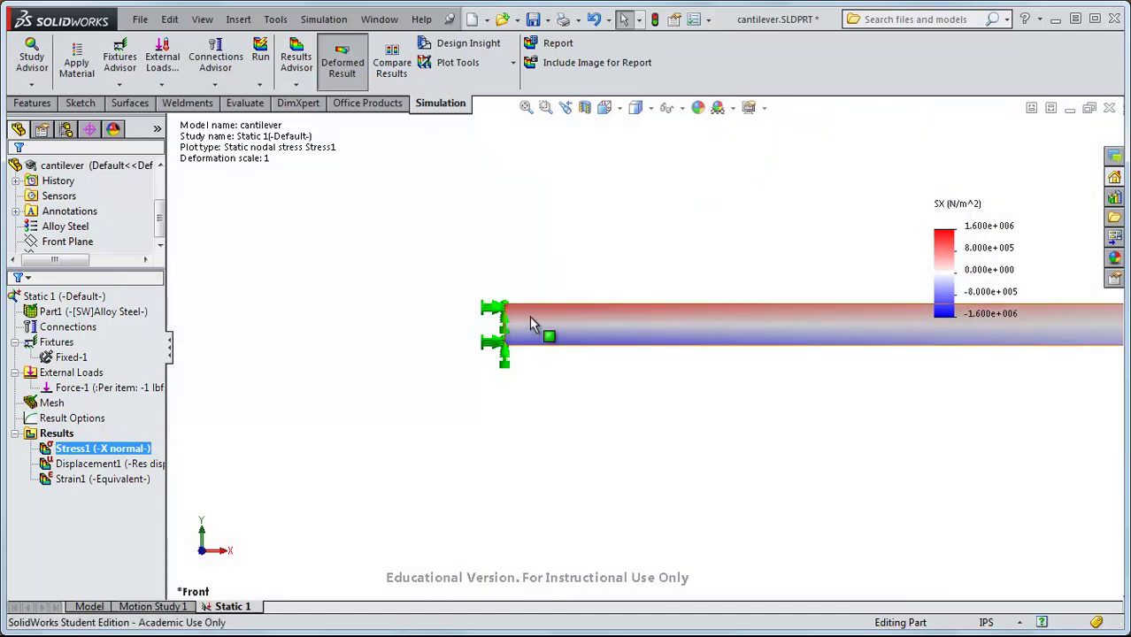
pyautogui.scroll(-2, 517, 326)
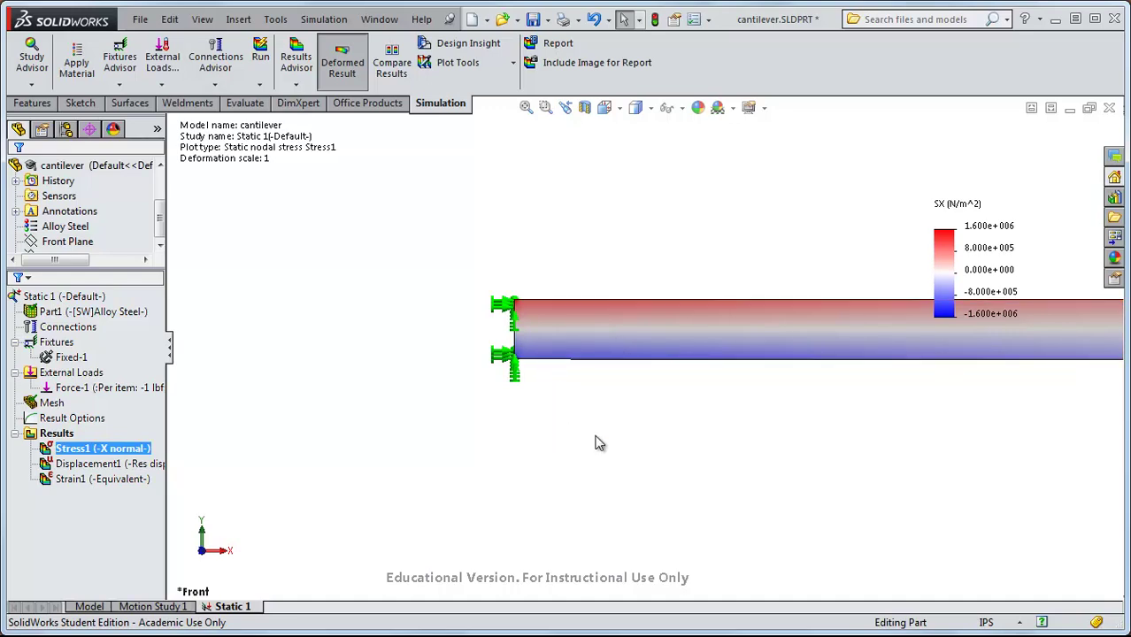
pyautogui.hotkey('ctrl', '7')
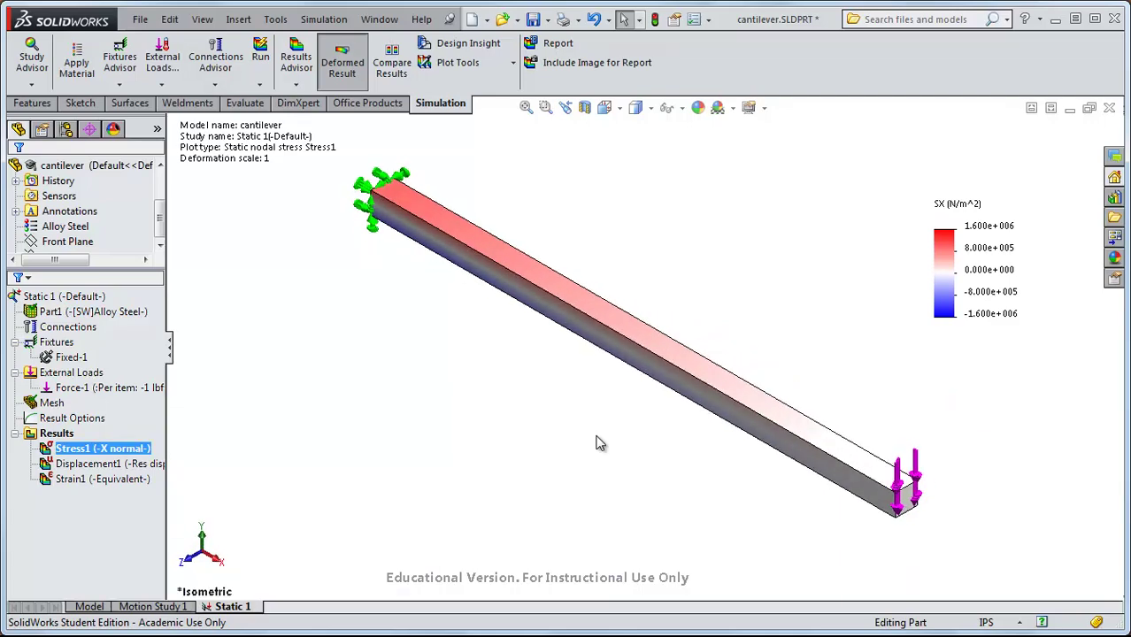
# Step: Delete the Directional1 and Directional2 lights from the scene, leaving only the ambient light
pyautogui.click(113, 129)
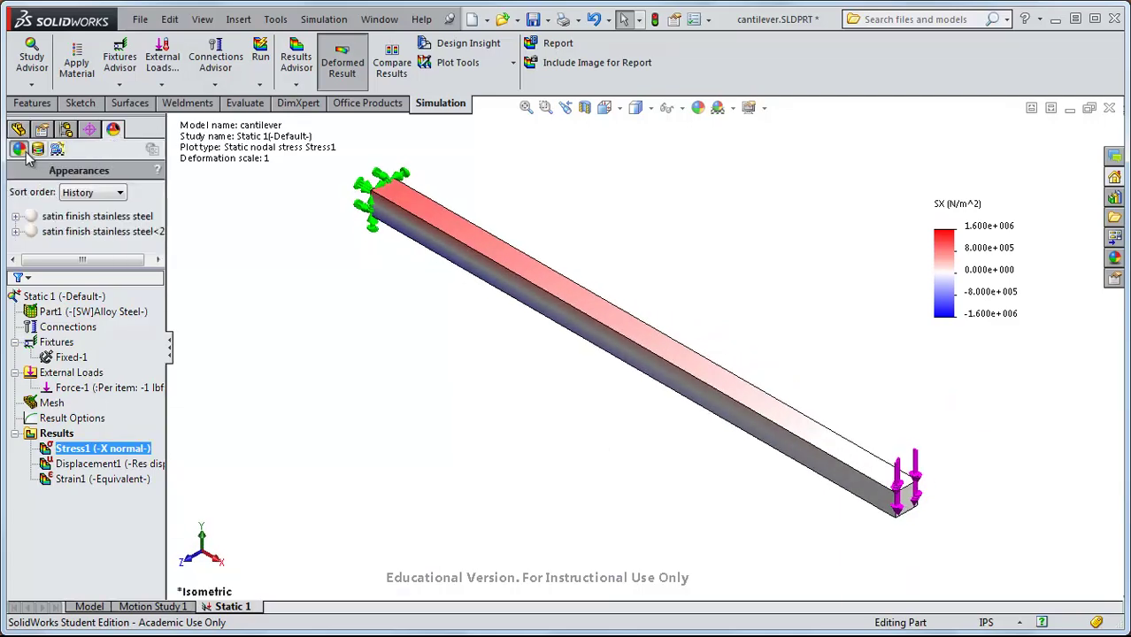
pyautogui.click(58, 149)
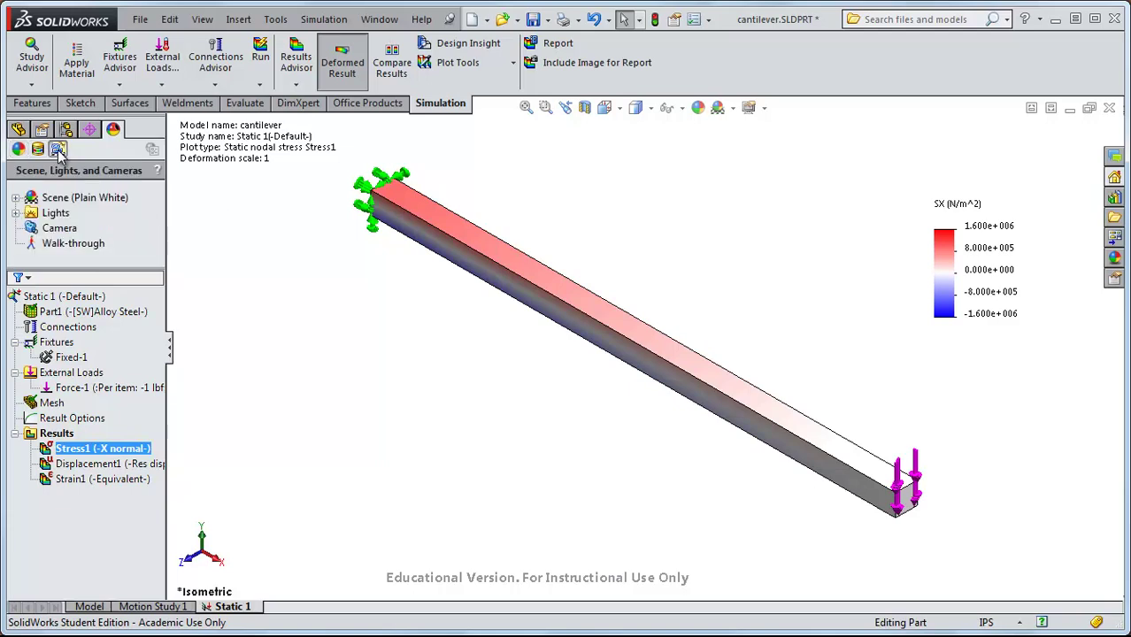
pyautogui.click(15, 213)
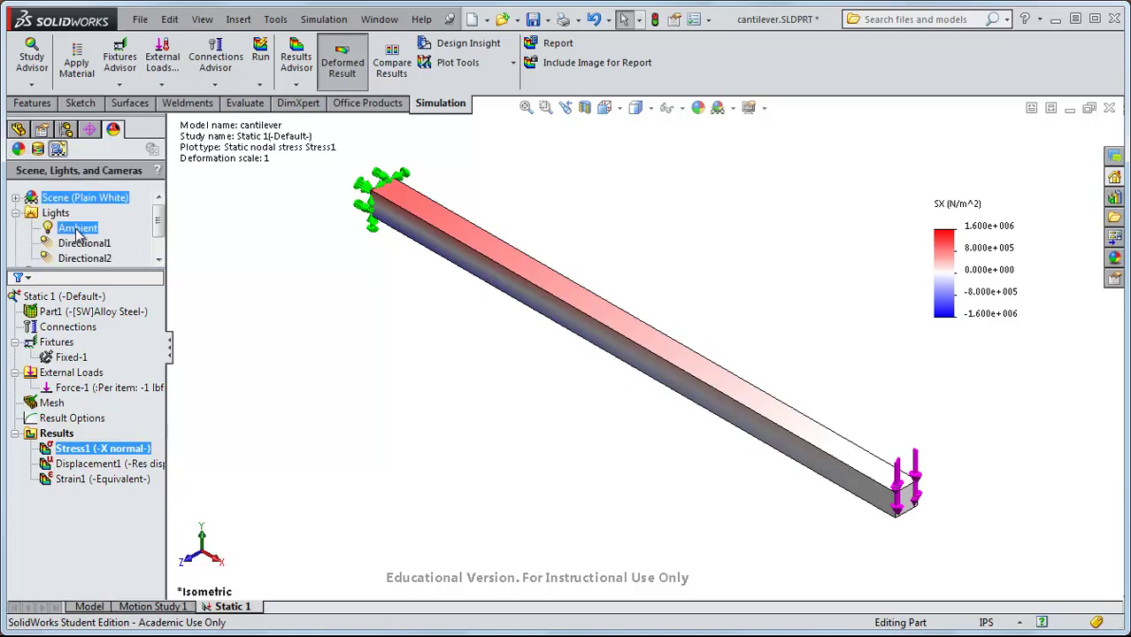
pyautogui.click(85, 243)
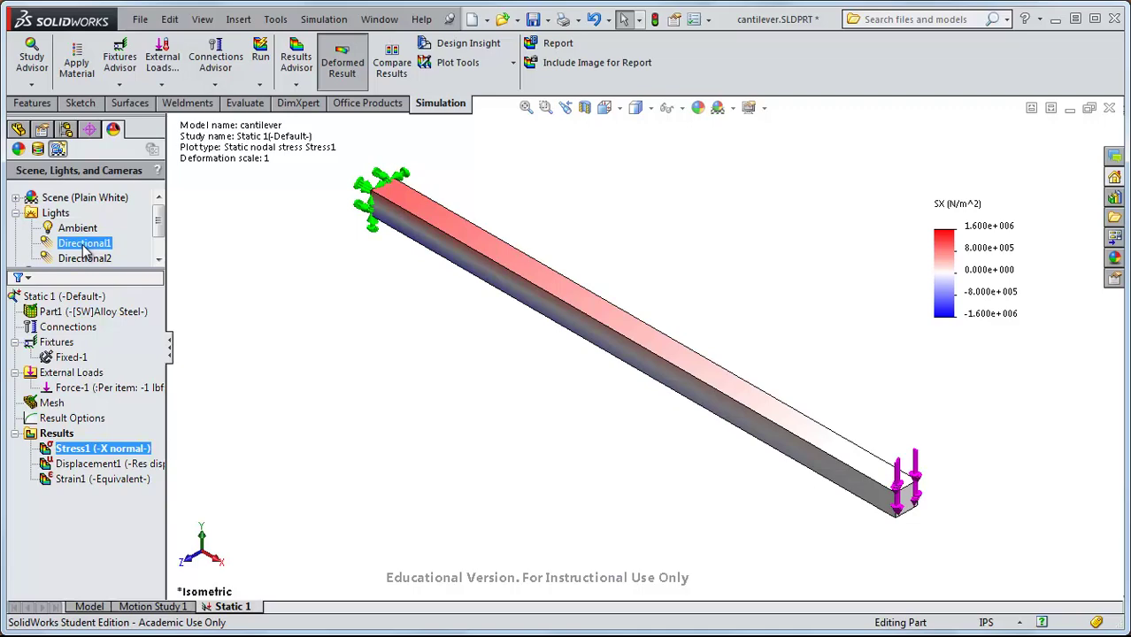
pyautogui.scroll(-1, 151, 223)
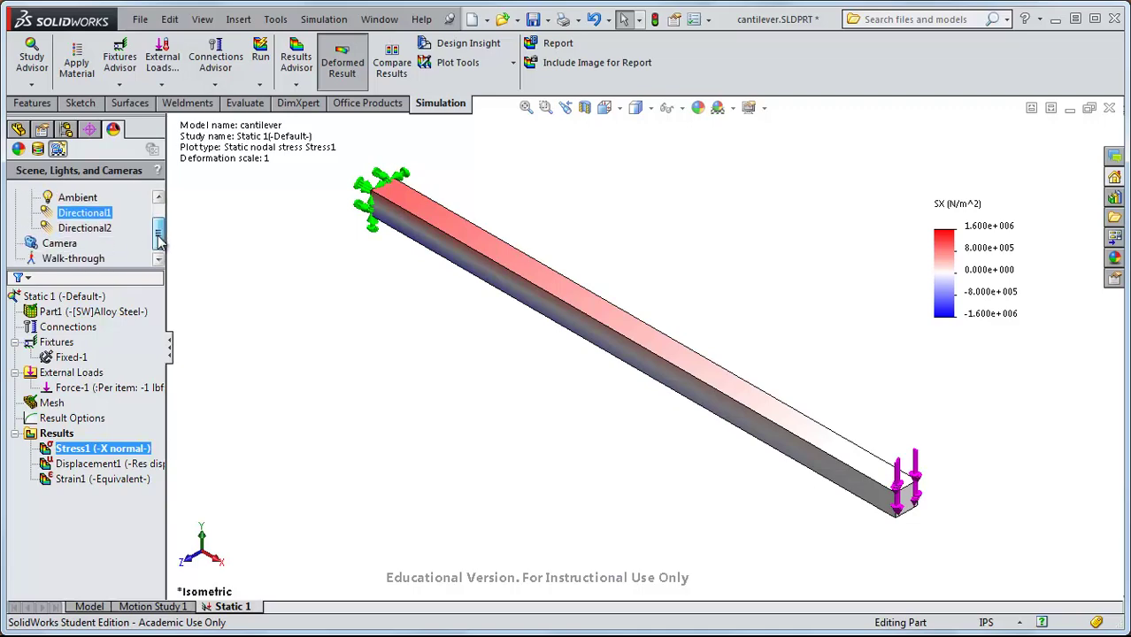
pyautogui.press('Delete')
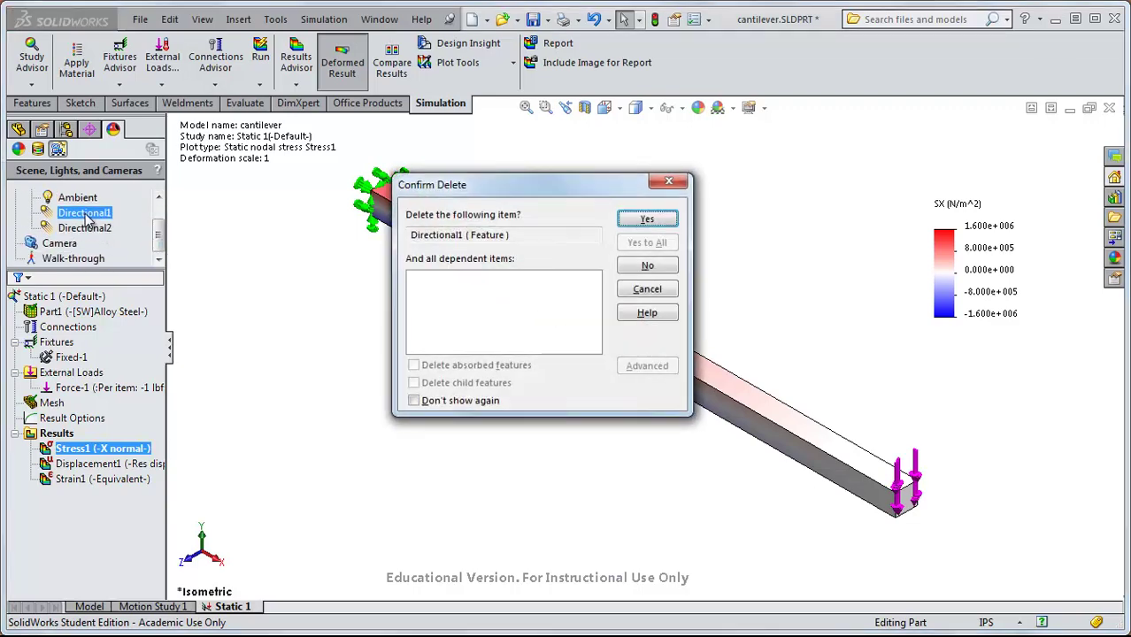
pyautogui.click(633, 220)
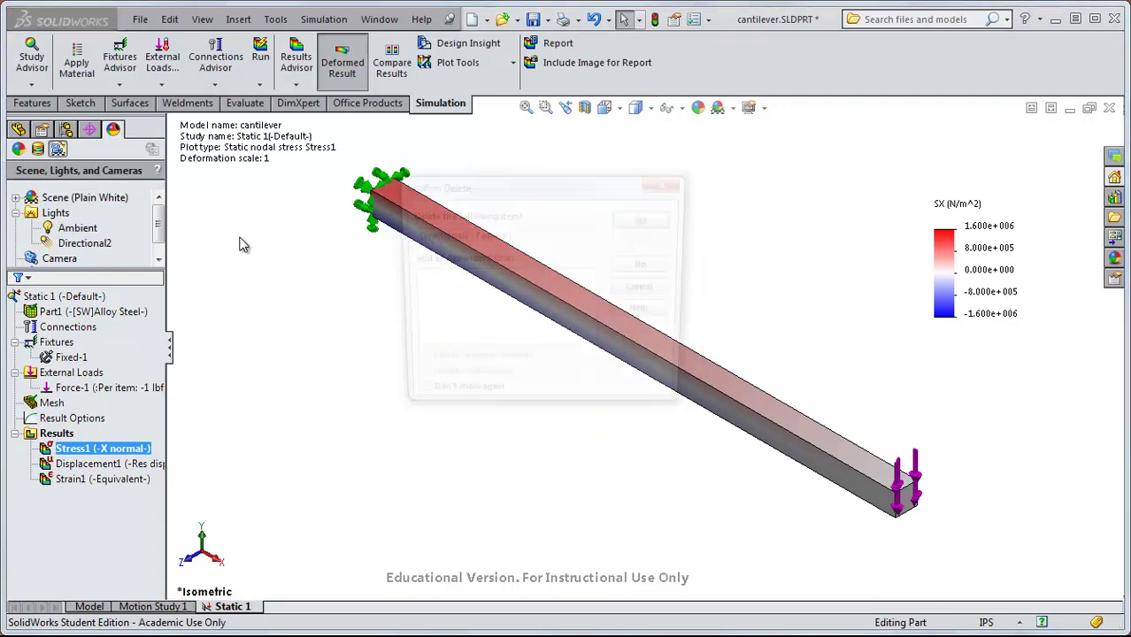
pyautogui.press('Delete')
pyautogui.click(636, 221)
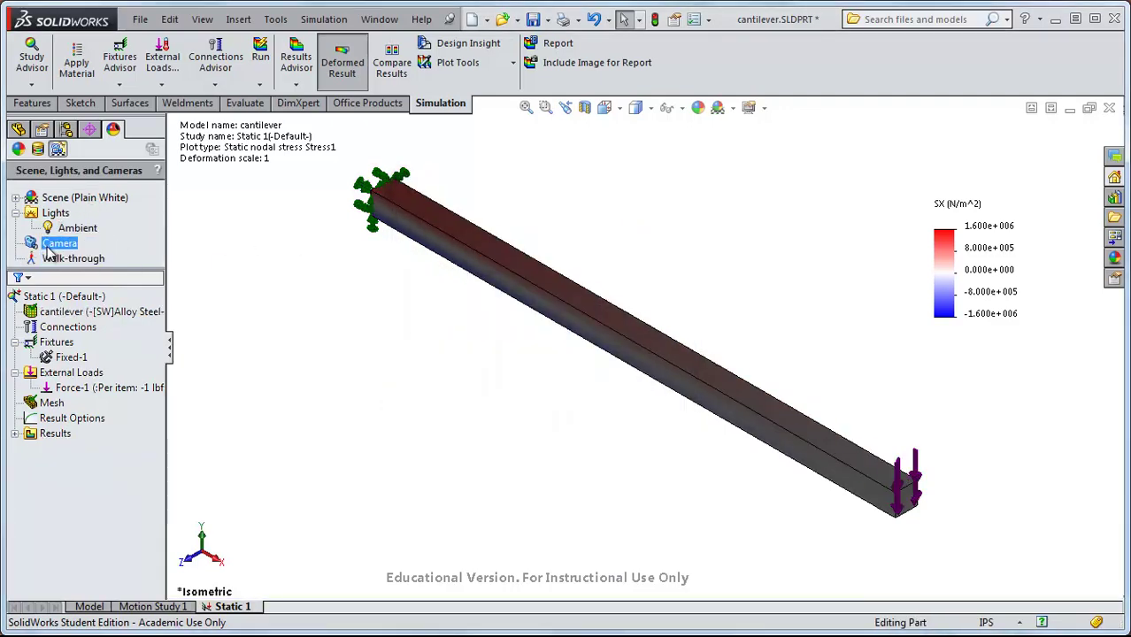
# Step: Raise the ambient light's intensity to 0.84, check the beam's shading from the front, and accept the light settings
pyautogui.click(75, 228)
pyautogui.rightClick(72, 228)
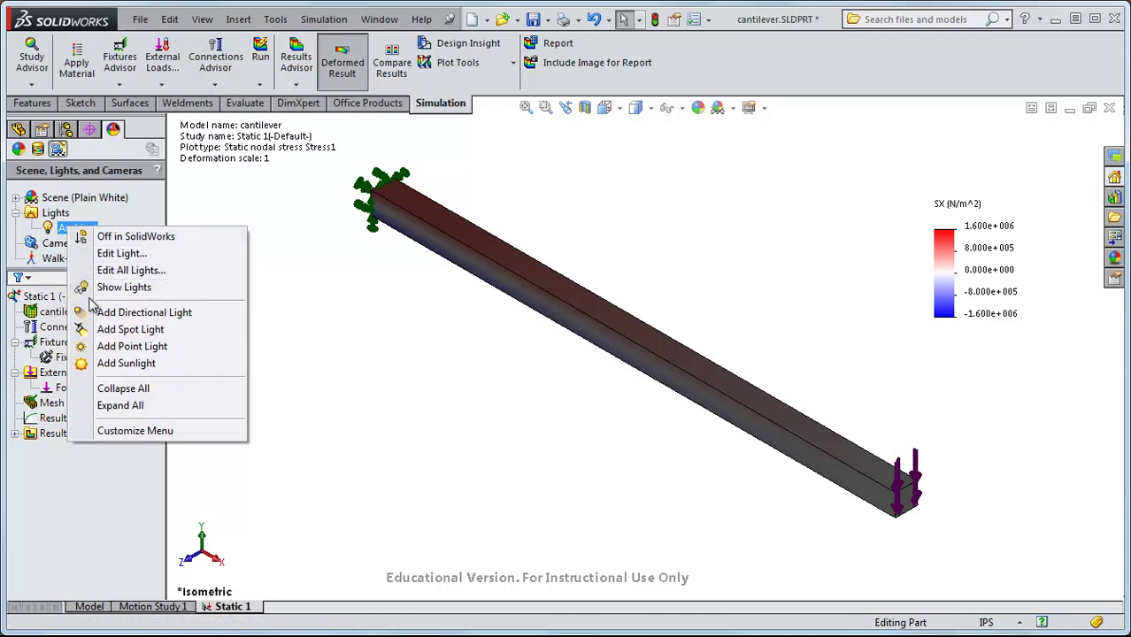
pyautogui.click(122, 254)
pyautogui.moveTo(82, 299); pyautogui.dragTo(140, 297)
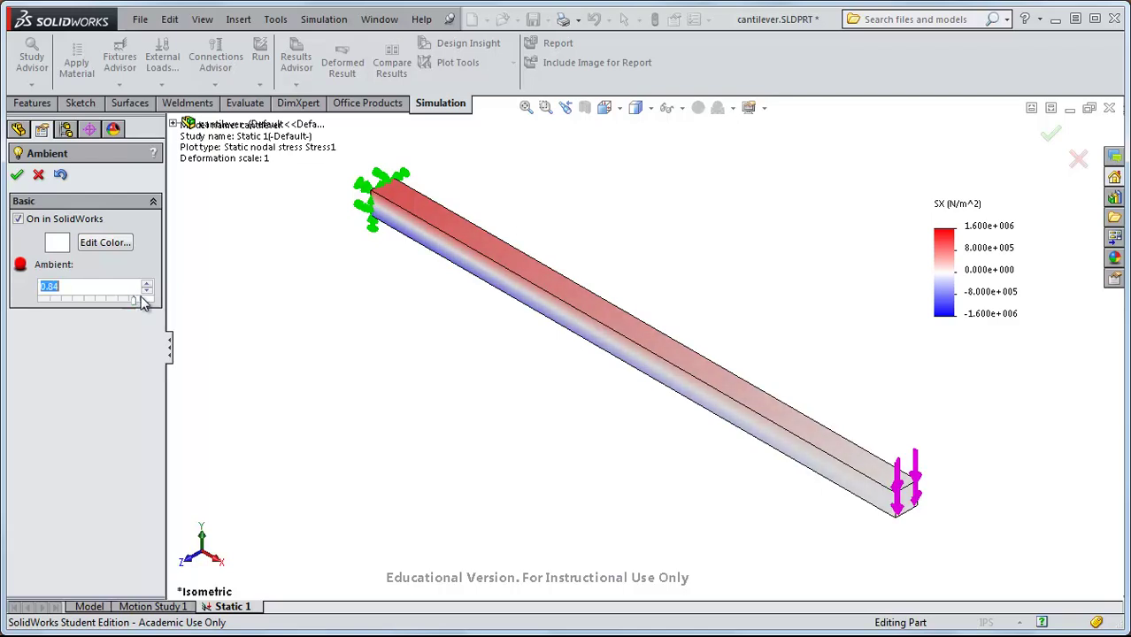
pyautogui.click(398, 292)
pyautogui.hotkey('ctrl', '1')
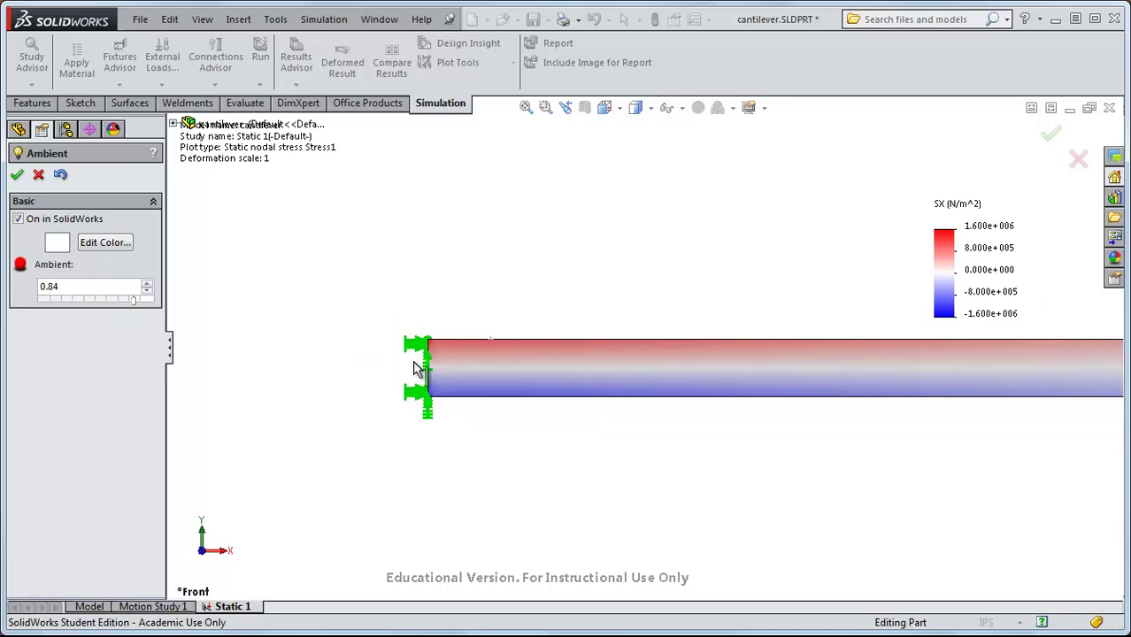
pyautogui.scroll(-2, 415, 367)
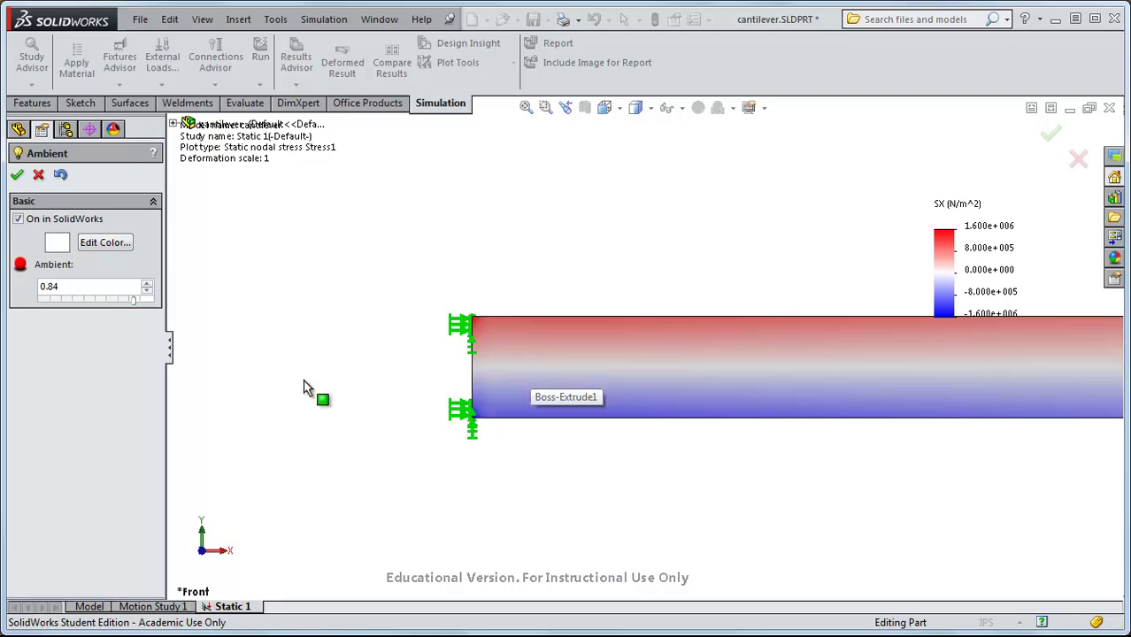
pyautogui.hotkey('ctrl', '7')
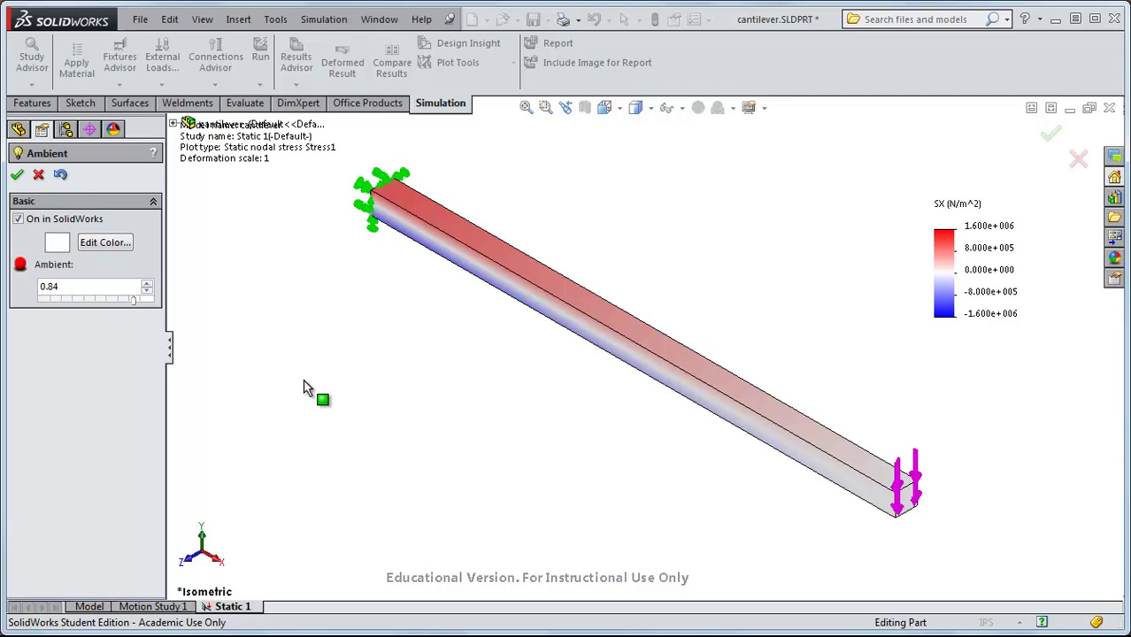
pyautogui.press('Return')
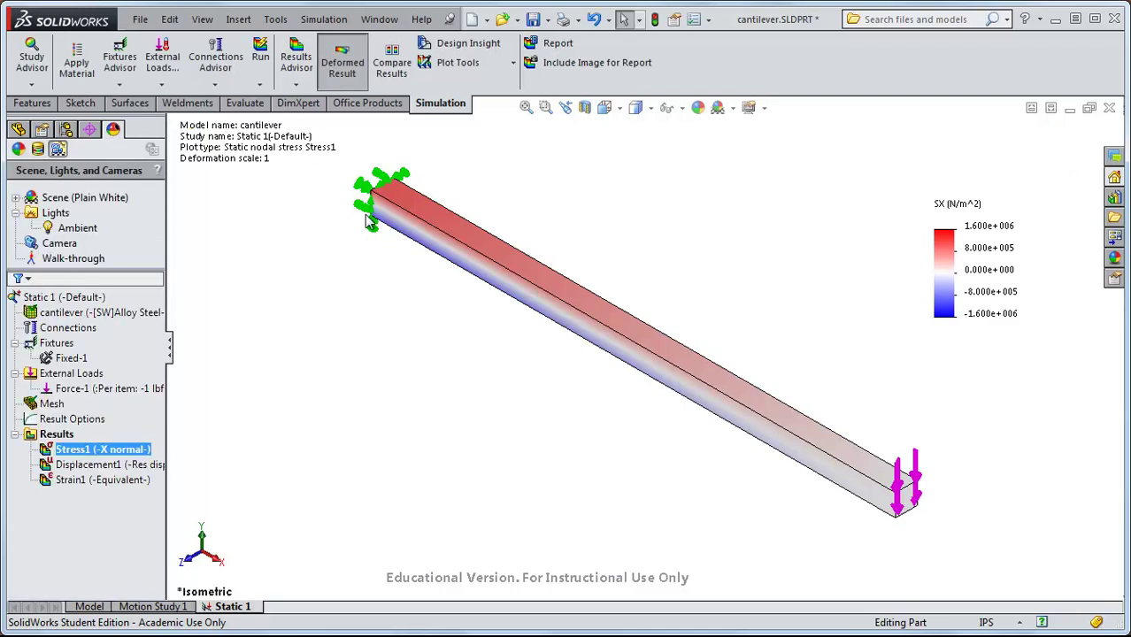
# Step: Turn off the stress plot's details display, accept the chart options, and move the legend closer to the beam
pyautogui.rightClick(124, 449)
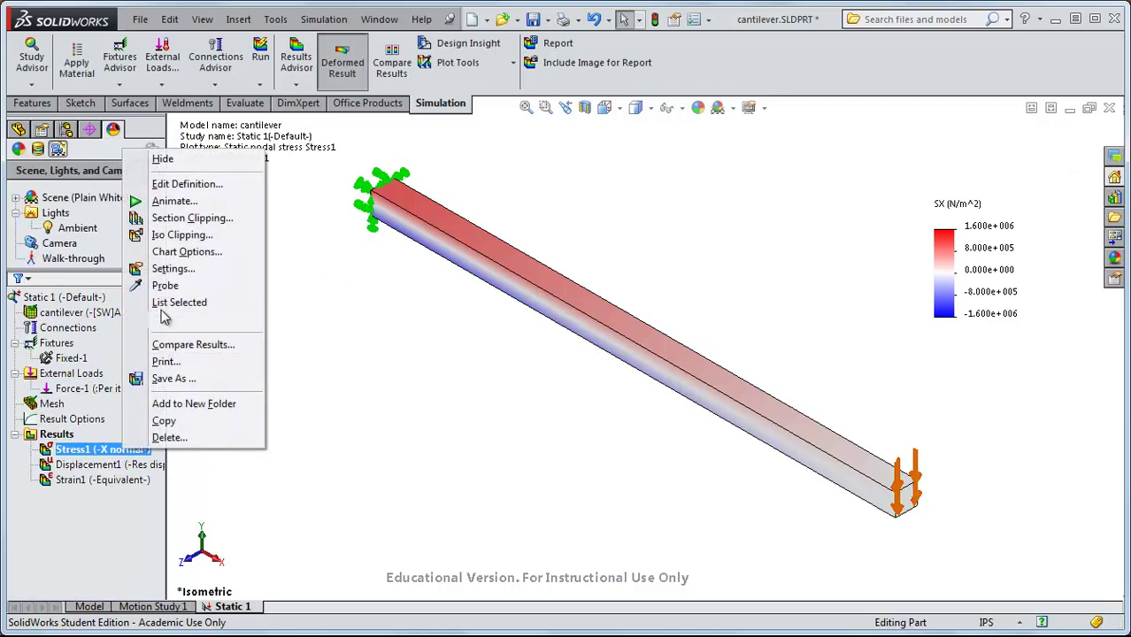
pyautogui.click(168, 251)
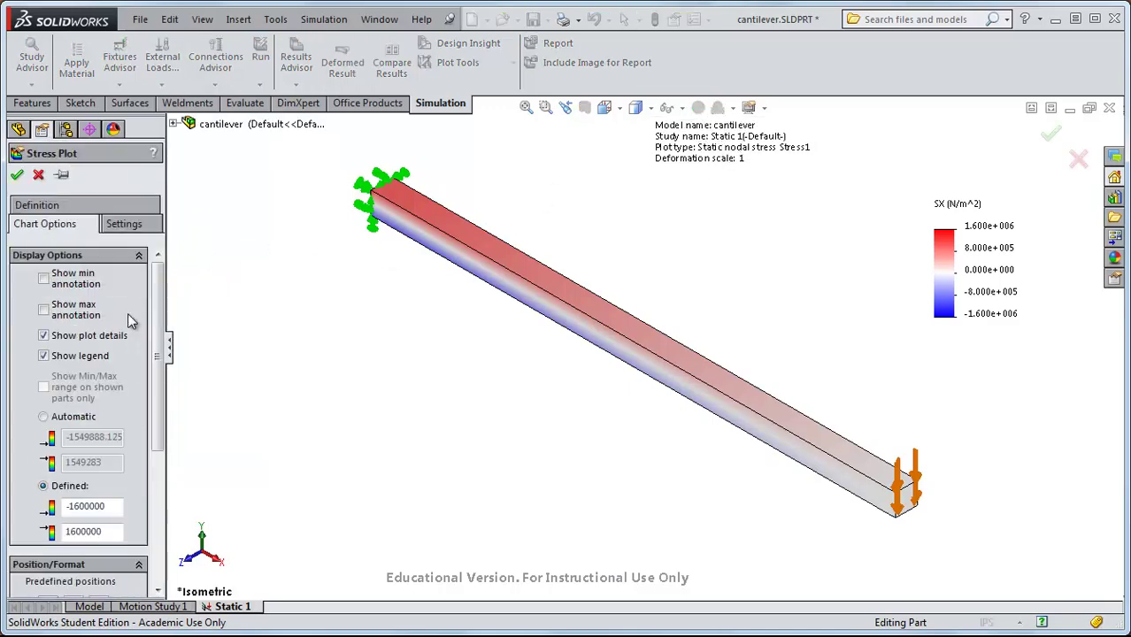
pyautogui.click(83, 338)
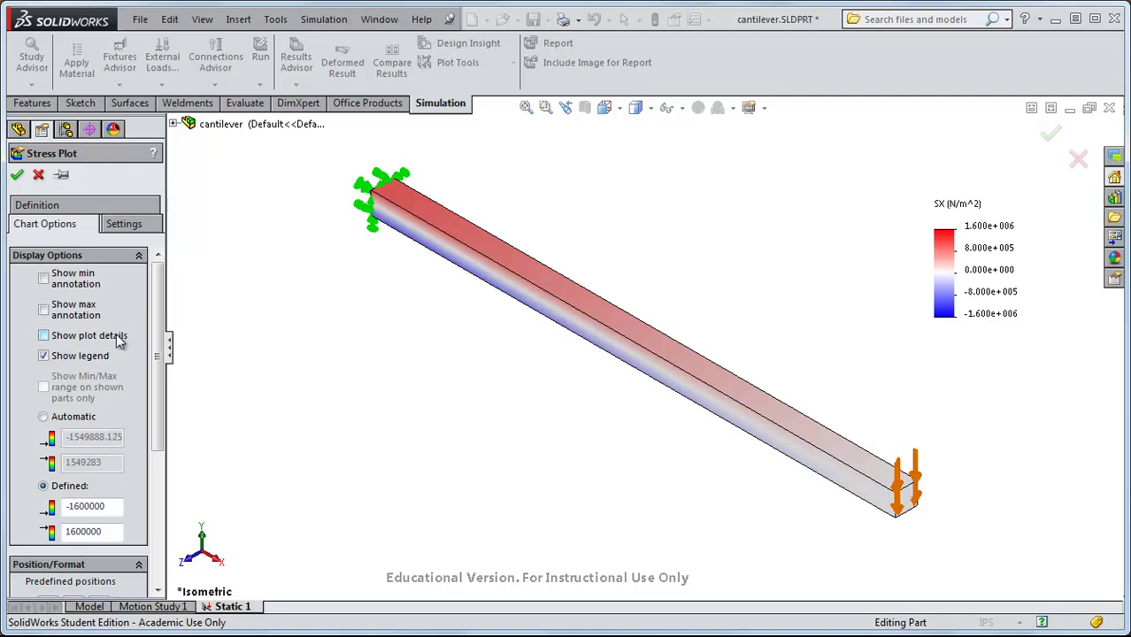
pyautogui.click(17, 175)
pyautogui.moveTo(1010, 215); pyautogui.dragTo(834, 252)
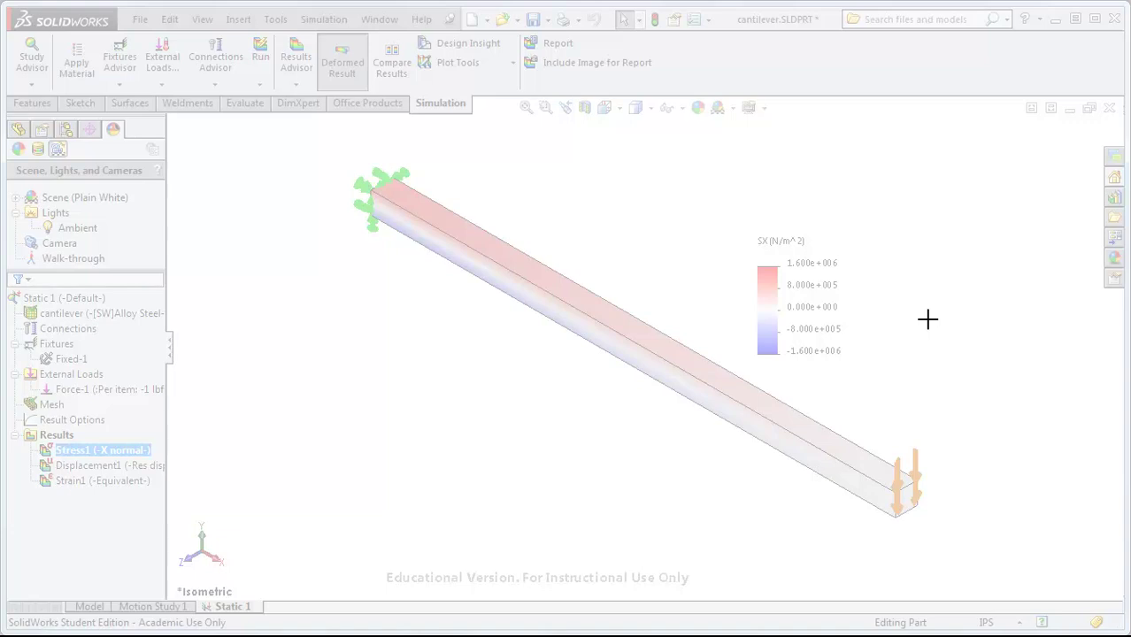
# Step: Capture a screen snip of the isometric beam with its legend and paste it into the blank Microsoft Word document
pyautogui.moveTo(342, 157); pyautogui.dragTo(936, 528)
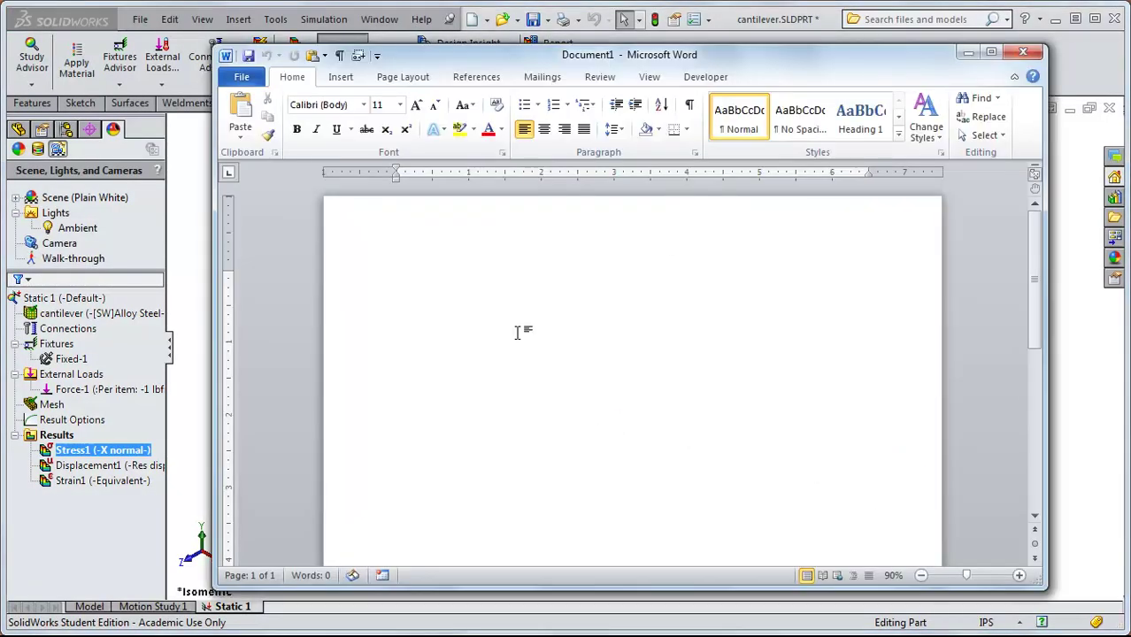
pyautogui.hotkey('ctrl', 'v')
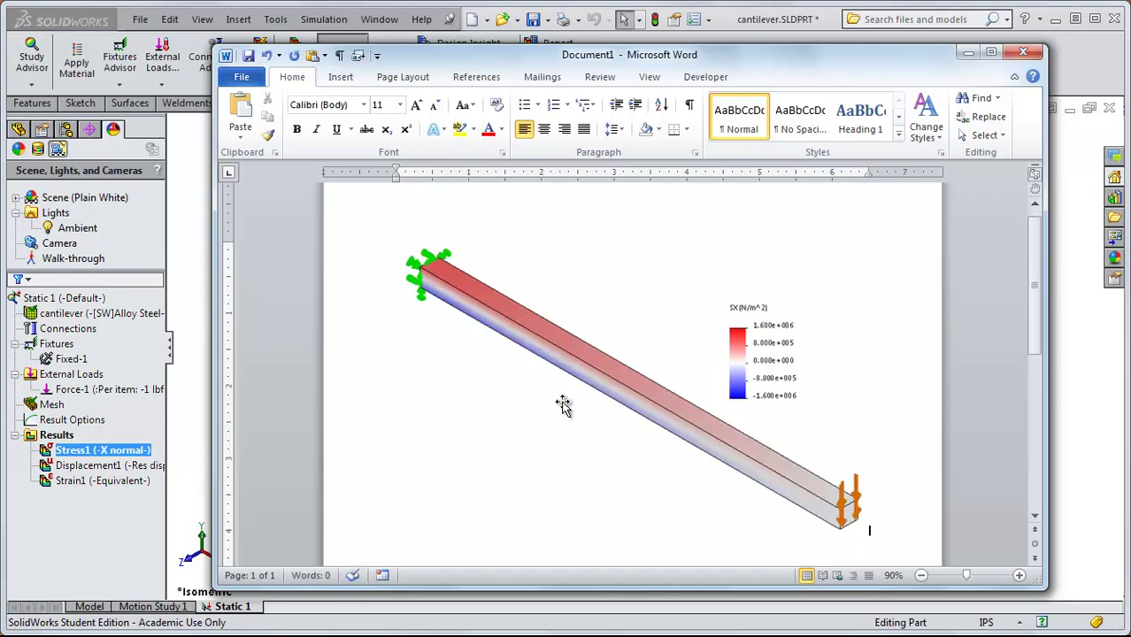
pyautogui.click(562, 405)
# Step: Add the heading "Homework 1 Problem 1" on its own line above the pasted isometric image
pyautogui.click(907, 439)
pyautogui.scroll(-1, 908, 440)
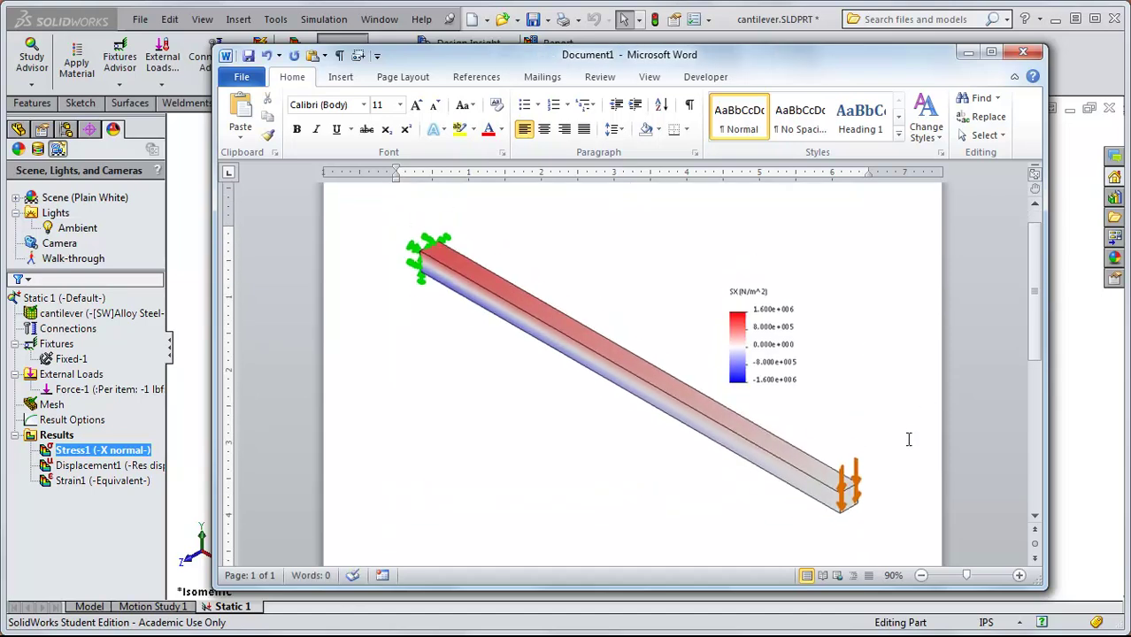
pyautogui.scroll(-1, 908, 439)
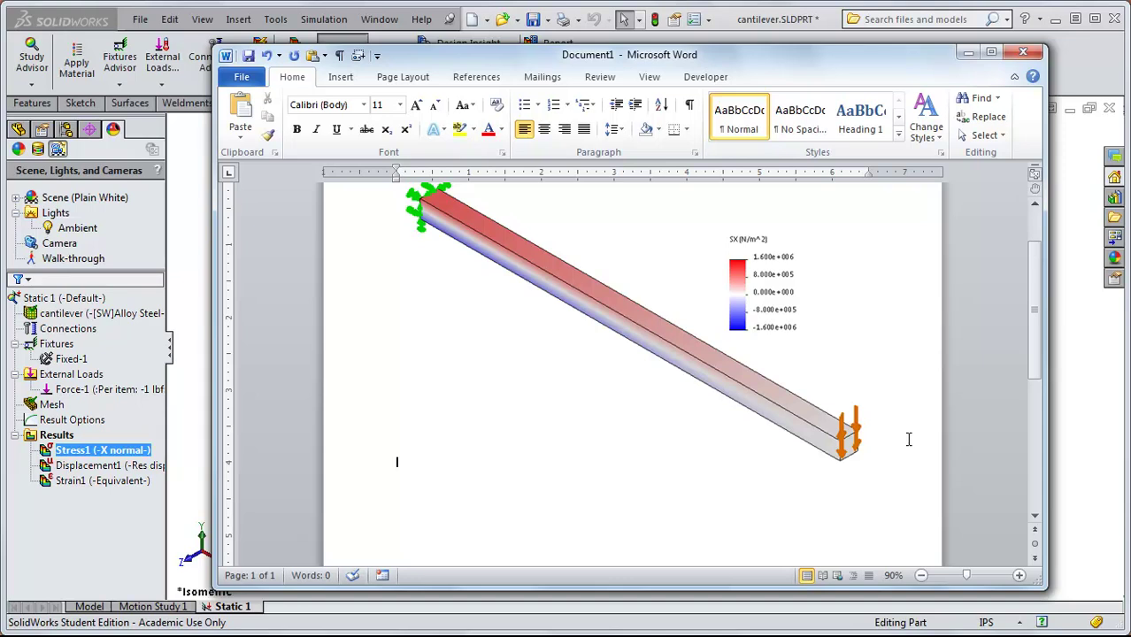
pyautogui.press('Up')
pyautogui.press('Up')
pyautogui.write('H')
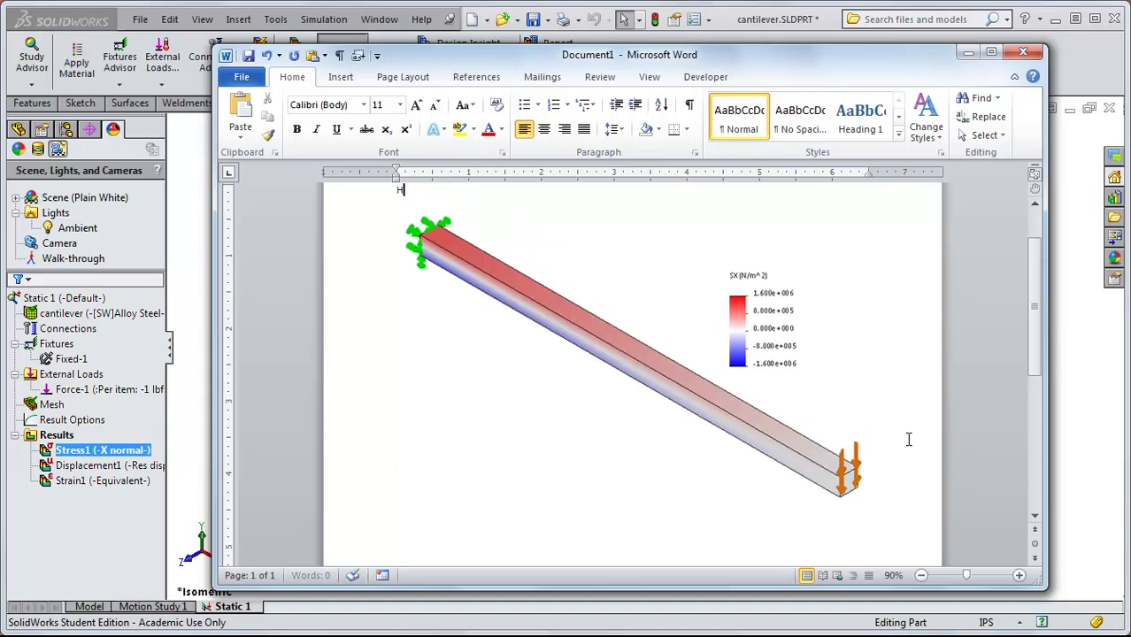
pyautogui.write('omework 1 Problem')
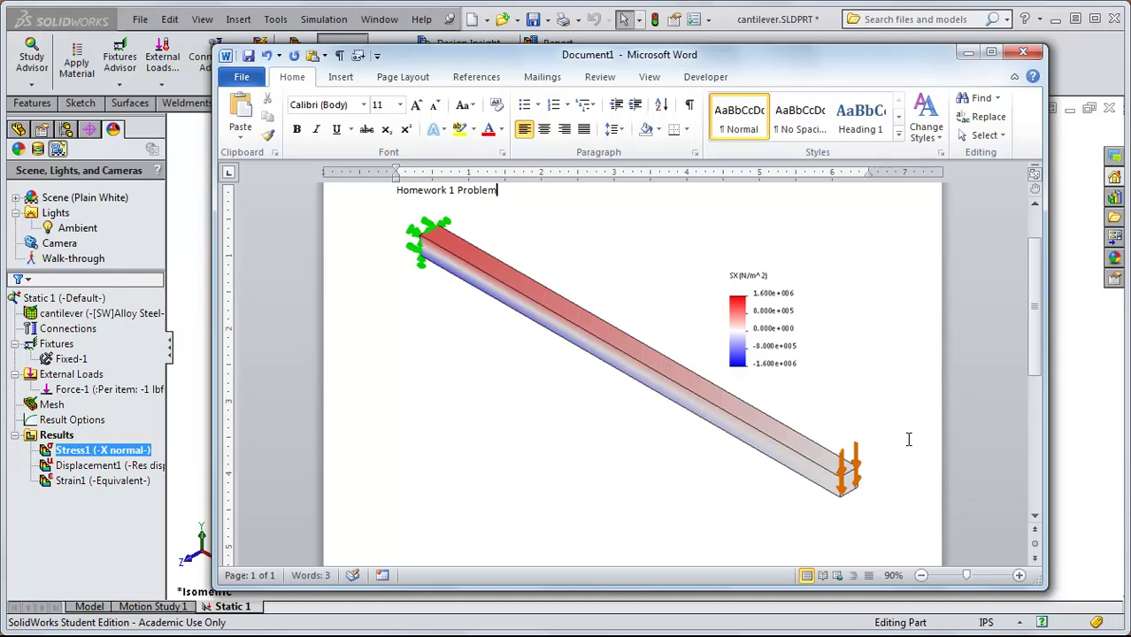
pyautogui.write(' 1')
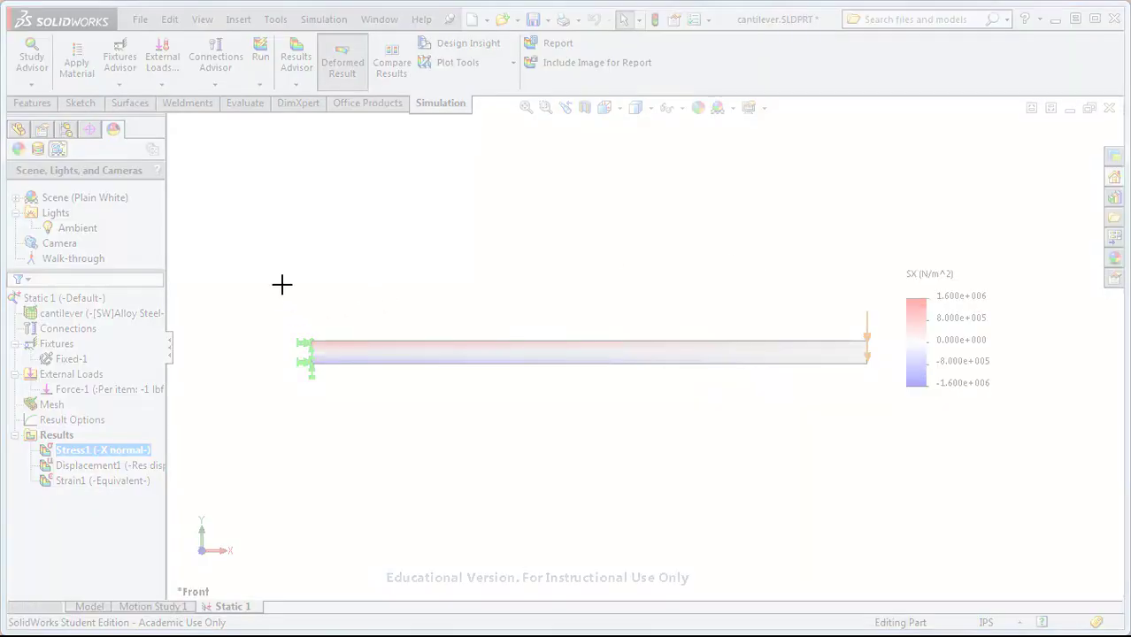
# Step: Capture a screen snip of the front-view beam with its full legend and paste it below the isometric image in Word
pyautogui.moveTo(282, 284); pyautogui.dragTo(997, 400)
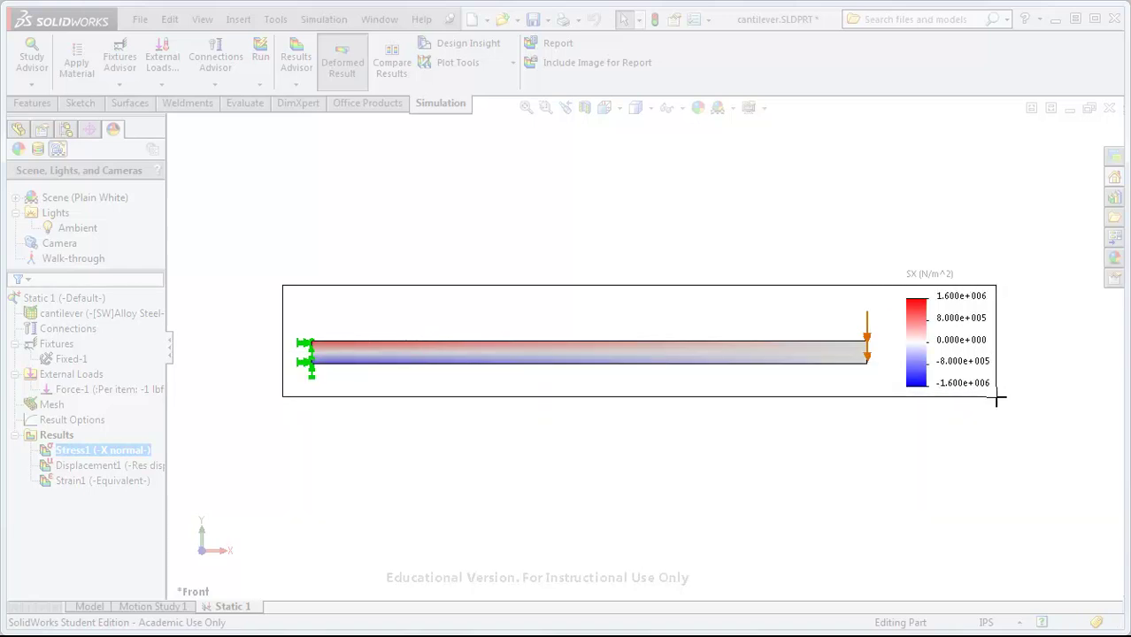
pyautogui.moveTo(997, 400); pyautogui.dragTo(285, 262)
pyautogui.hotkey('alt', 'Tab')
pyautogui.scroll(-2, 896, 427)
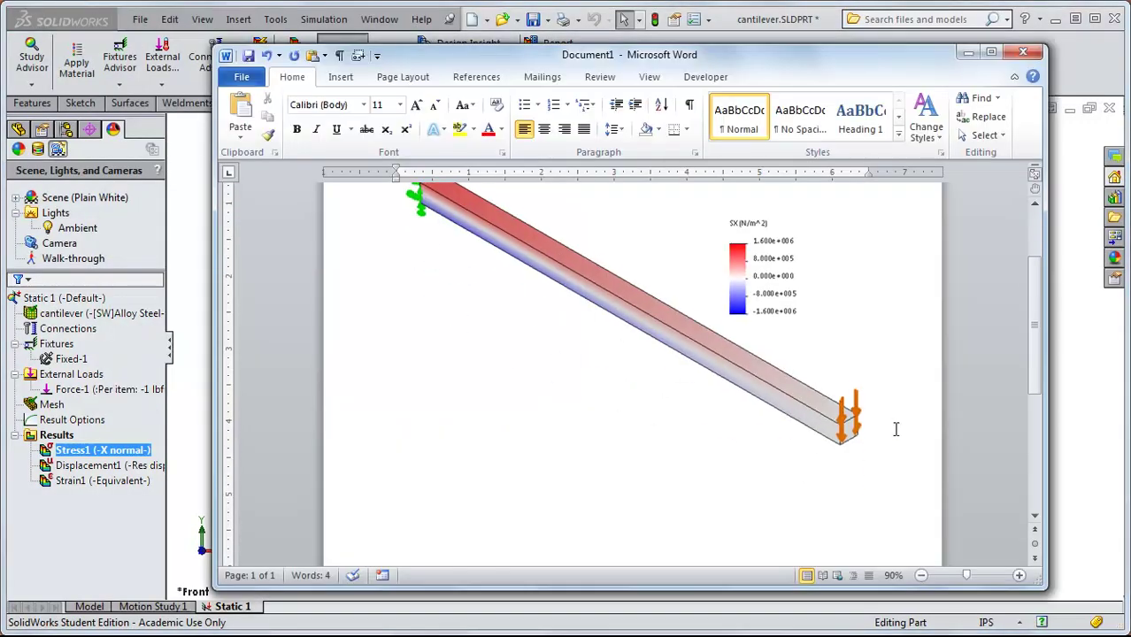
pyautogui.hotkey('ctrl', 'v')
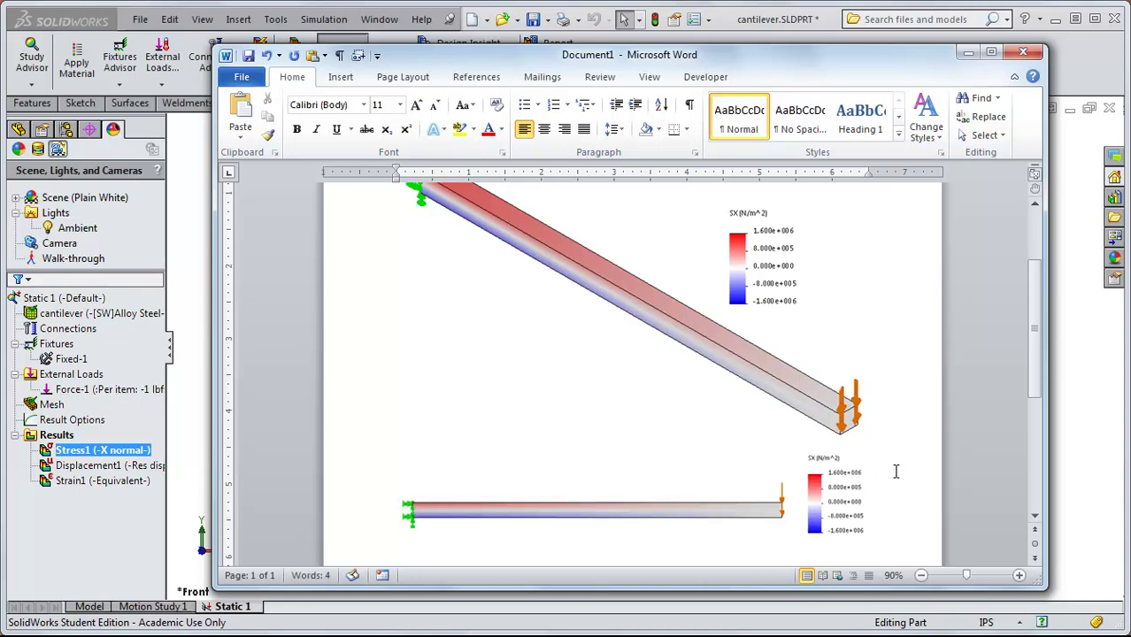